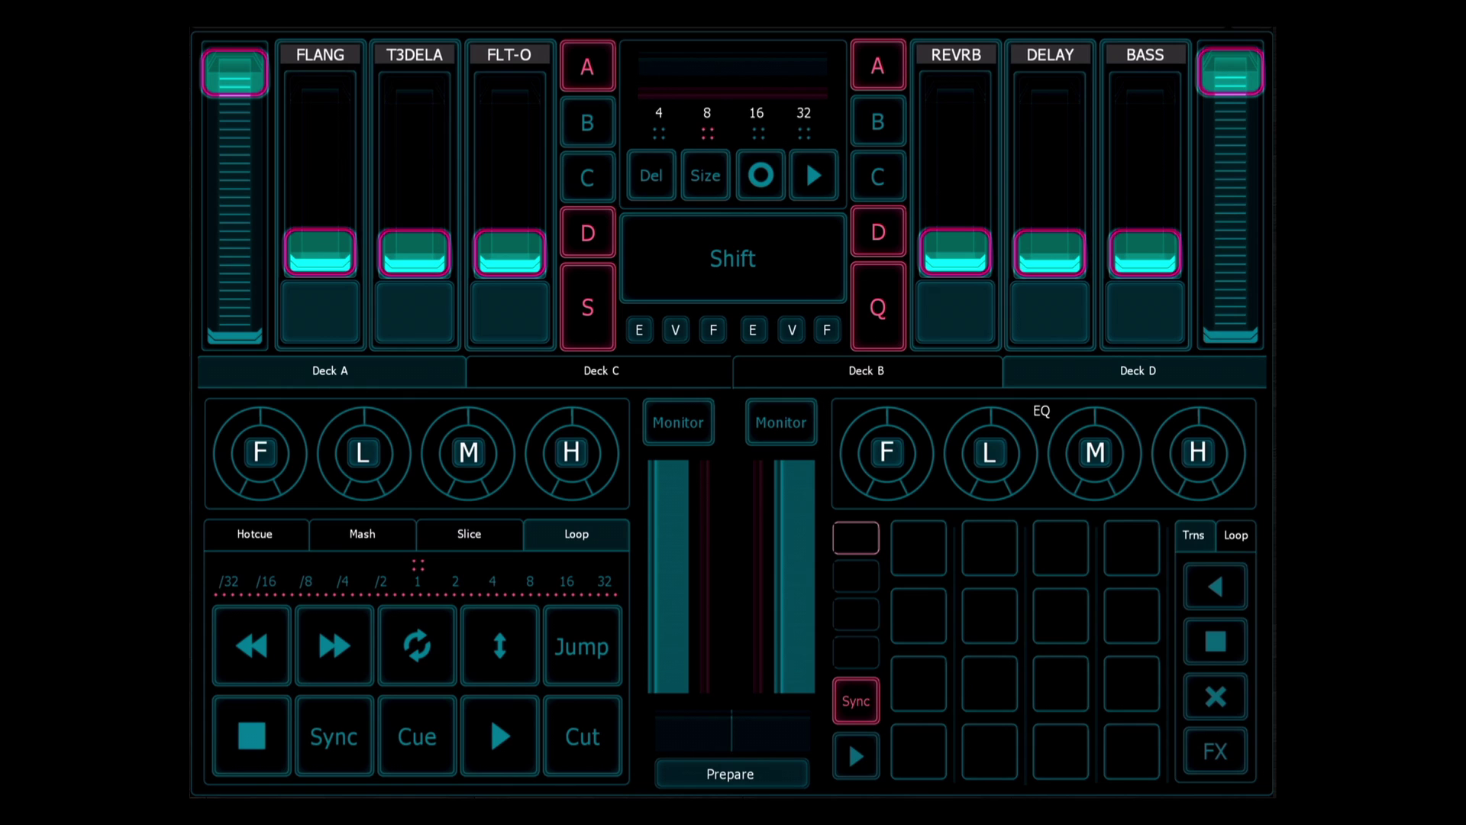
- Toggle the controller between its Prepare and Perform pages, ending on the performance page
{"action": "left_click", "coordinate": [714, 773]}
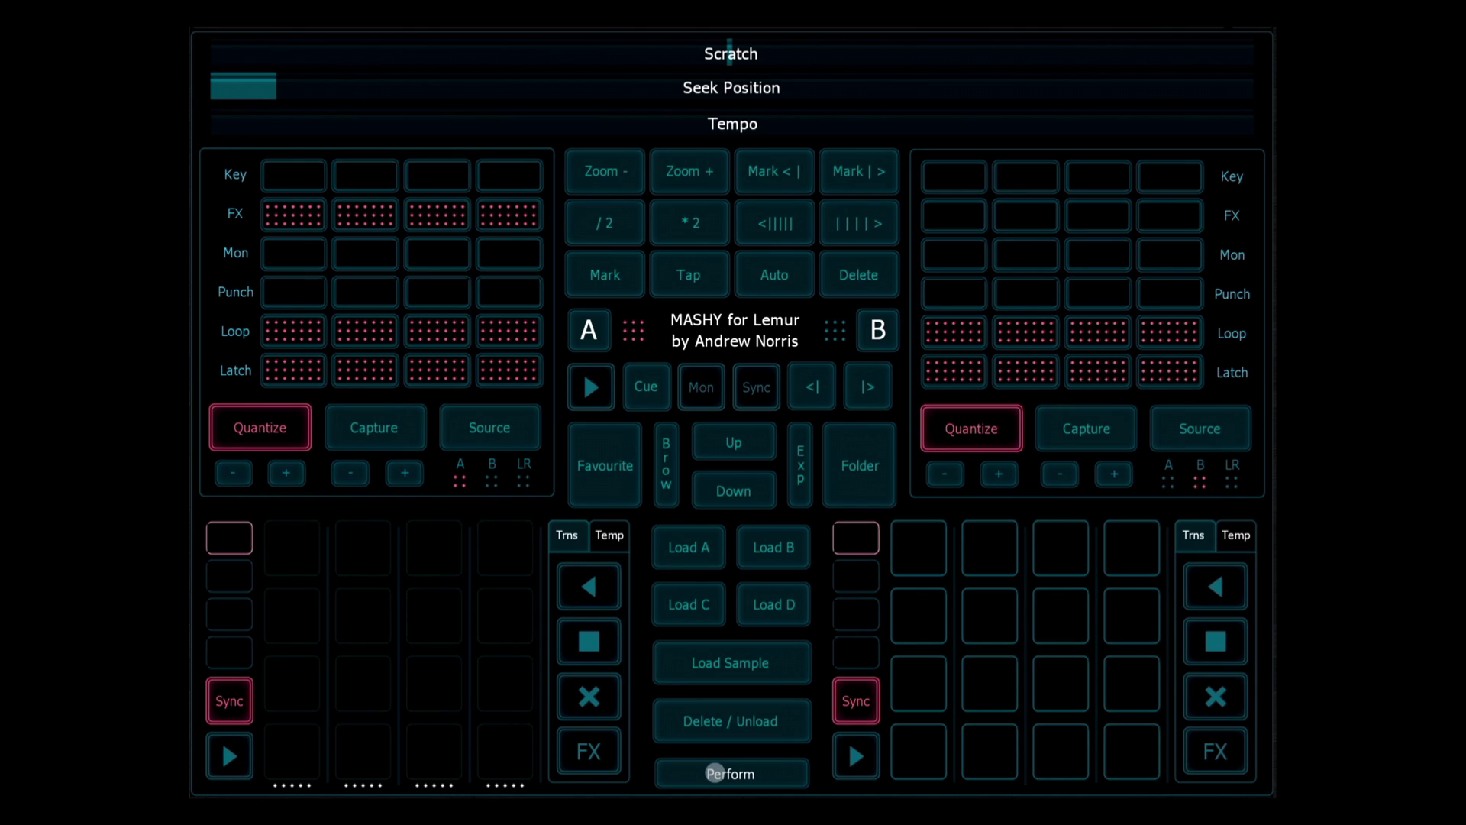
{"action": "left_click", "coordinate": [715, 772]}
{"action": "left_click", "coordinate": [715, 772]}
{"action": "left_click", "coordinate": [717, 775]}
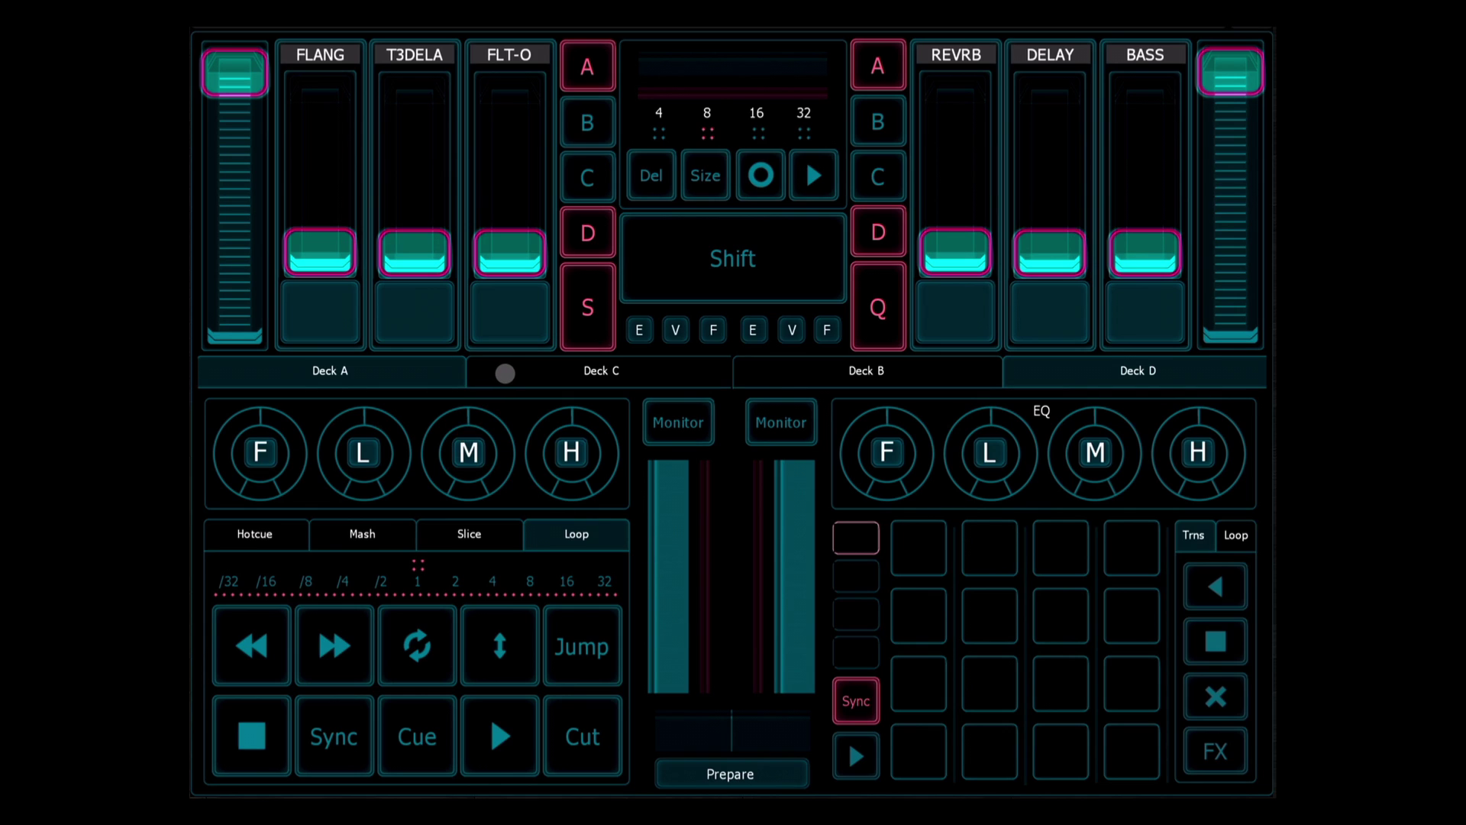
- Show the Deck C, Deck A, Deck B and Deck D controls in turn
{"action": "left_click", "coordinate": [575, 374]}
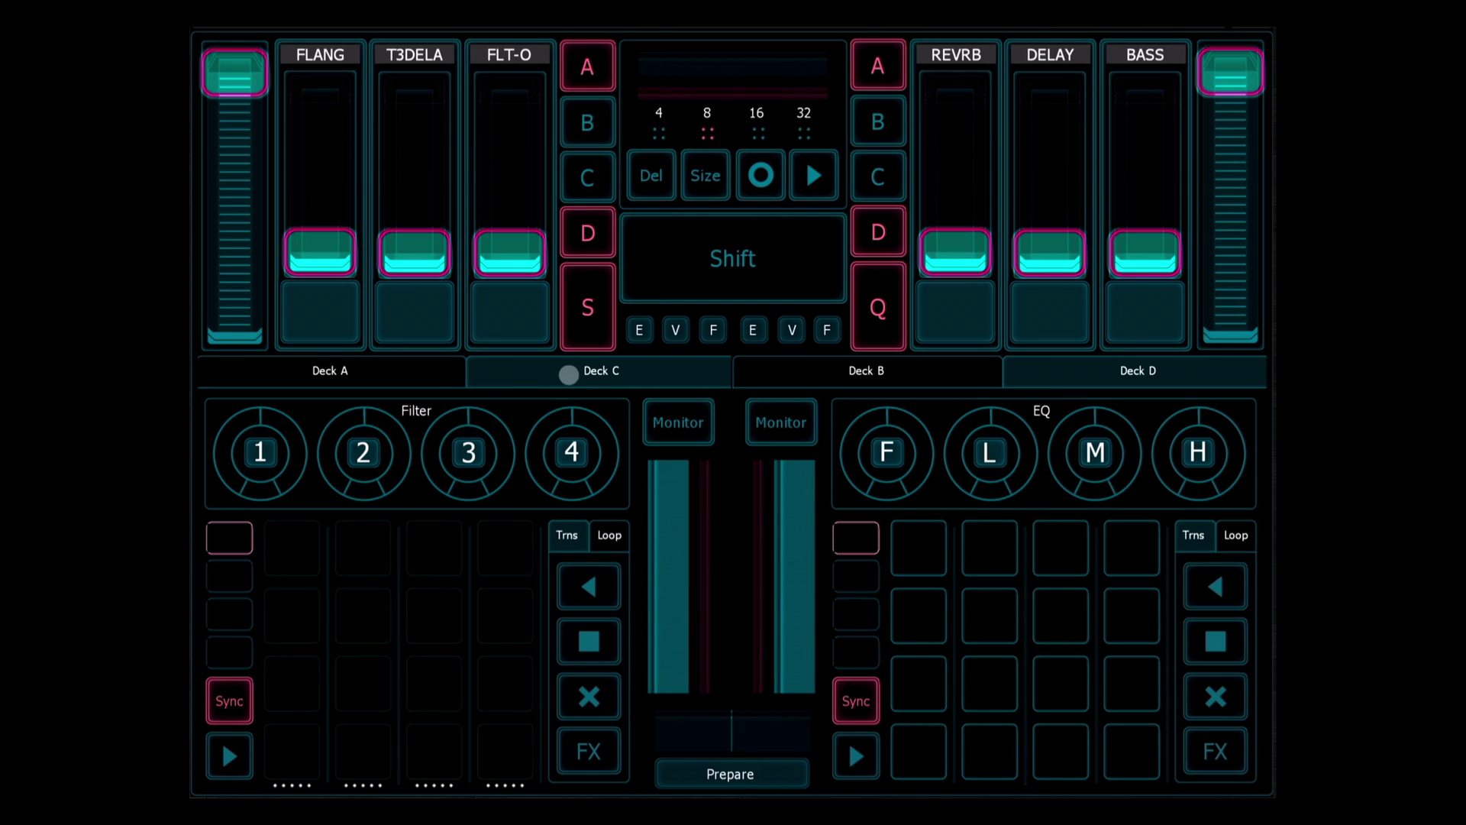
{"action": "left_click", "coordinate": [406, 373]}
{"action": "left_click", "coordinate": [983, 365]}
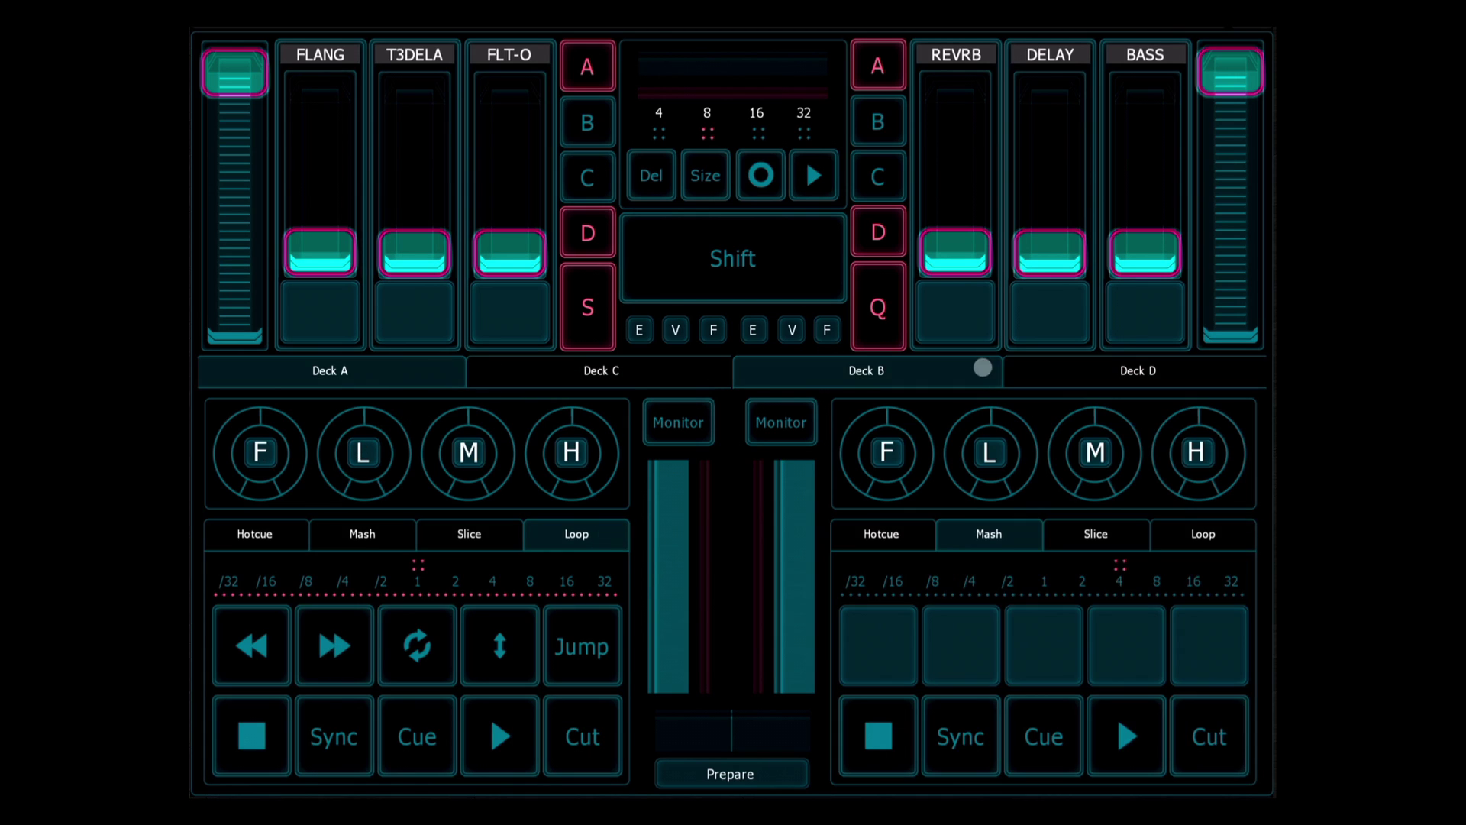
{"action": "left_click", "coordinate": [1069, 365]}
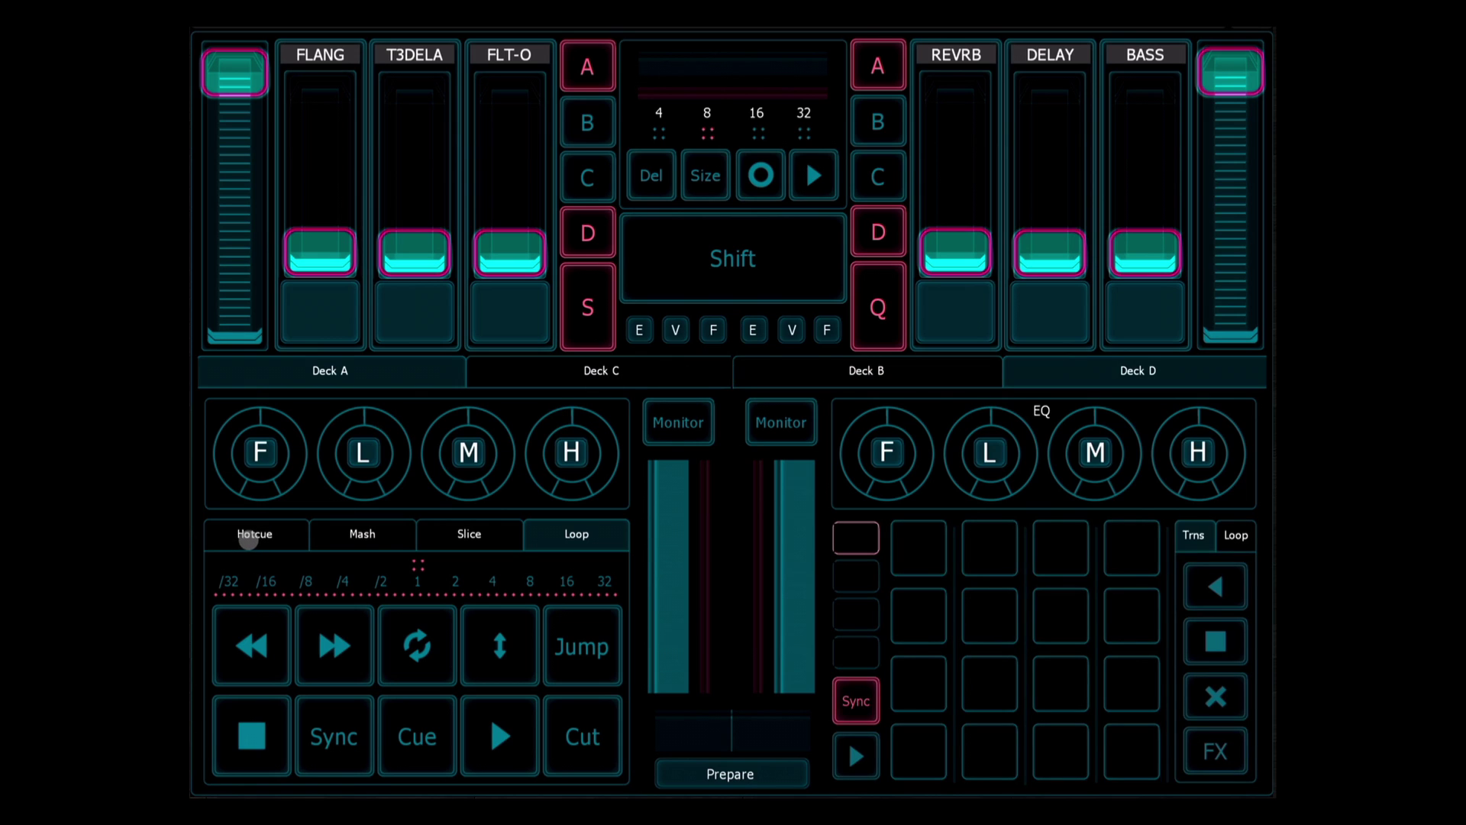
- Cycle Deck A's pads through Hotcue, Mash and Slice modes, then back to Loop
{"action": "left_click", "coordinate": [249, 537]}
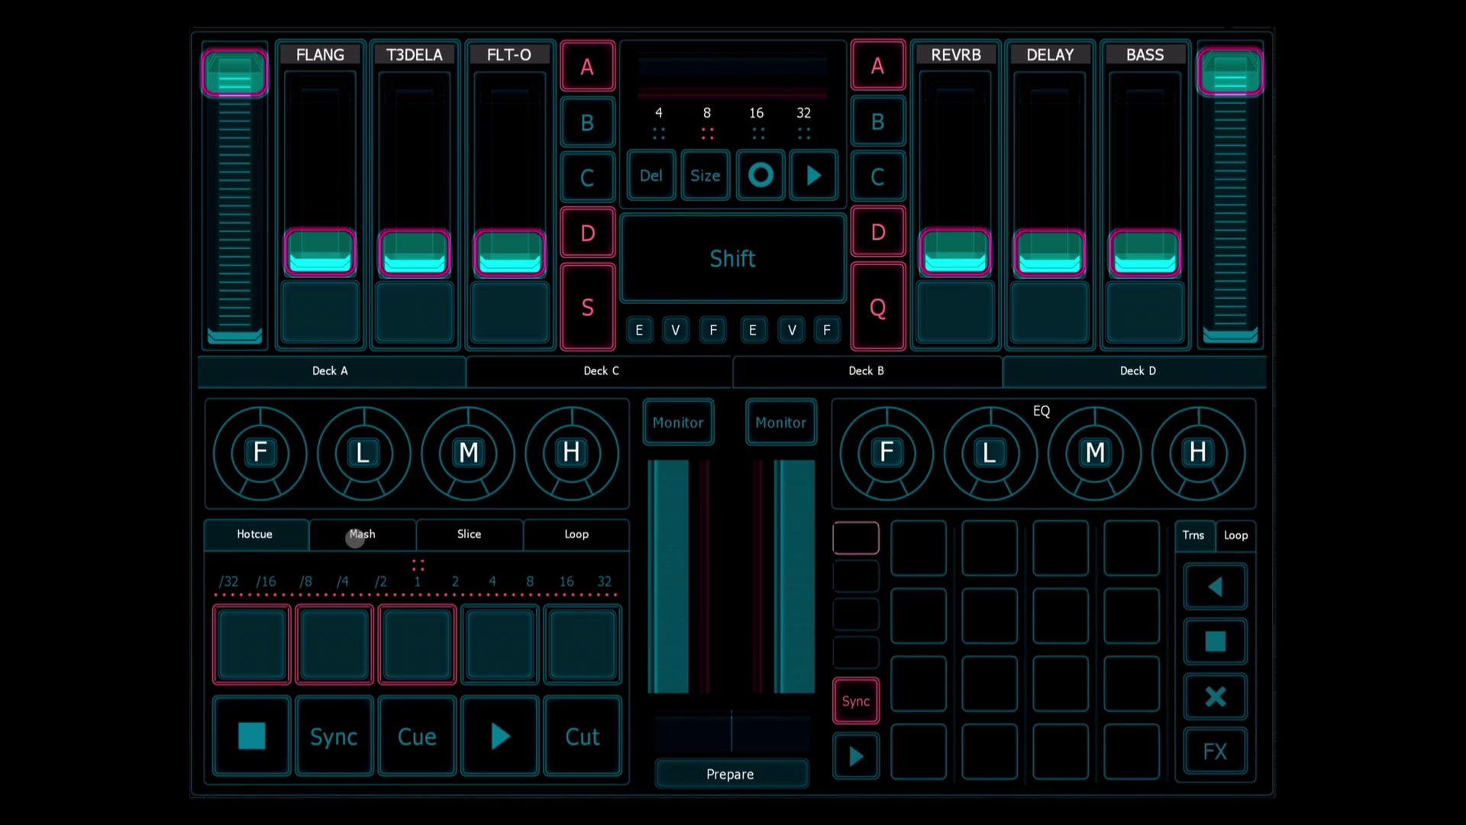
{"action": "left_click", "coordinate": [357, 535]}
{"action": "left_click", "coordinate": [461, 537]}
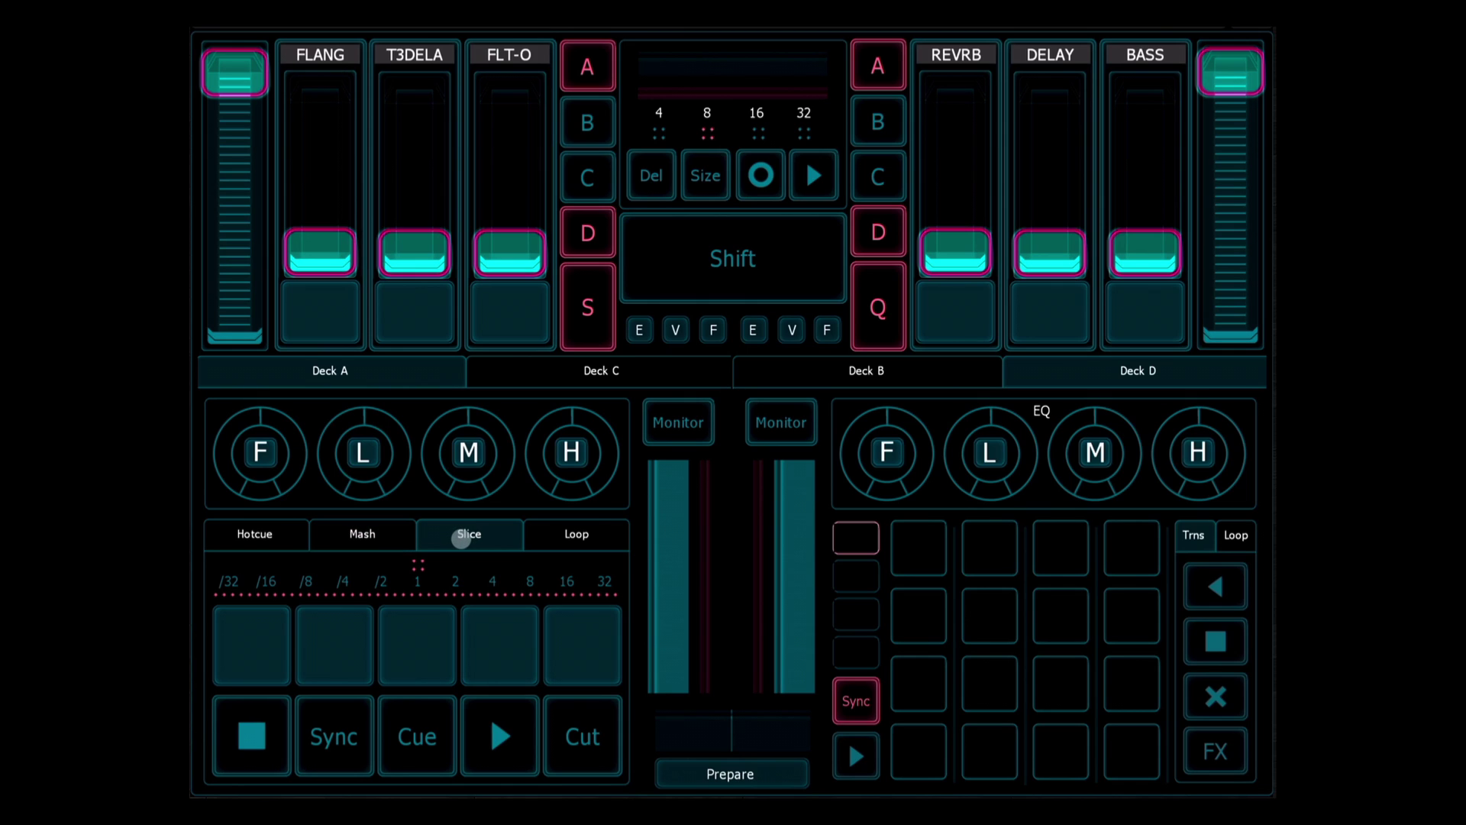
{"action": "left_click", "coordinate": [599, 533]}
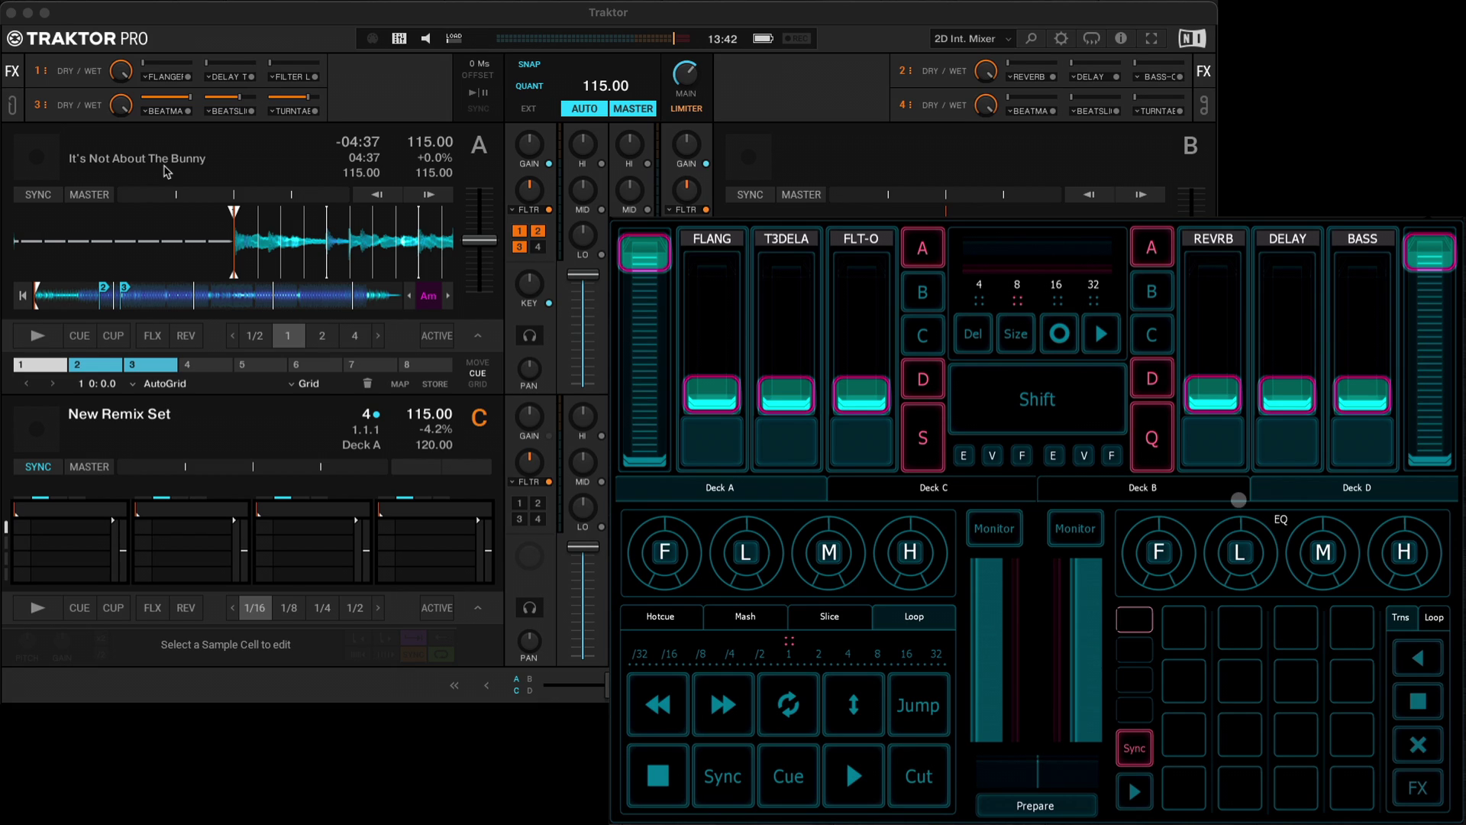
- Show Deck B's controls, try both Cut pads, and swing the crossfader right and back to centre
{"action": "left_click", "coordinate": [1201, 488]}
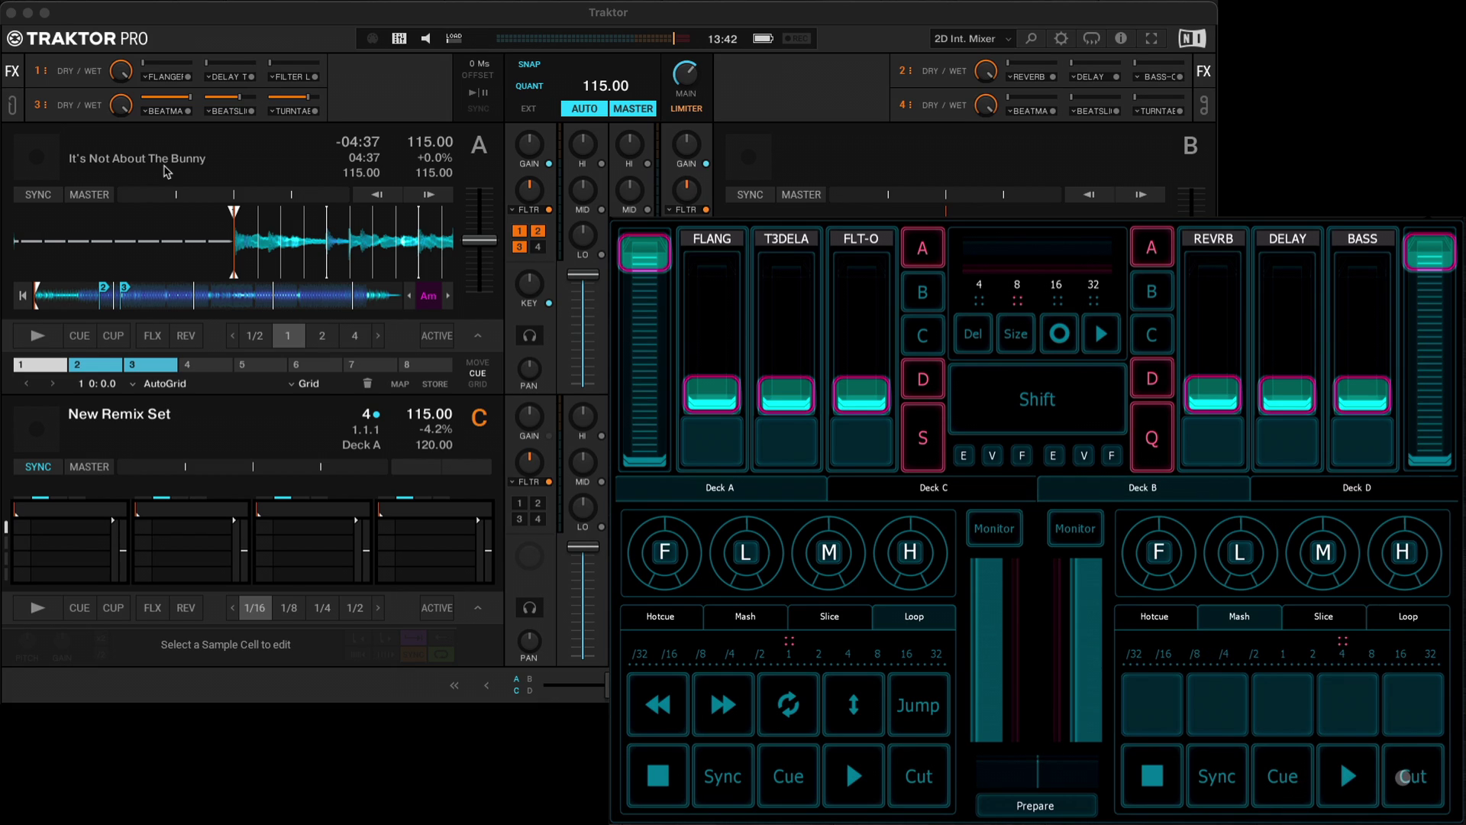
{"action": "left_click", "coordinate": [1413, 777]}
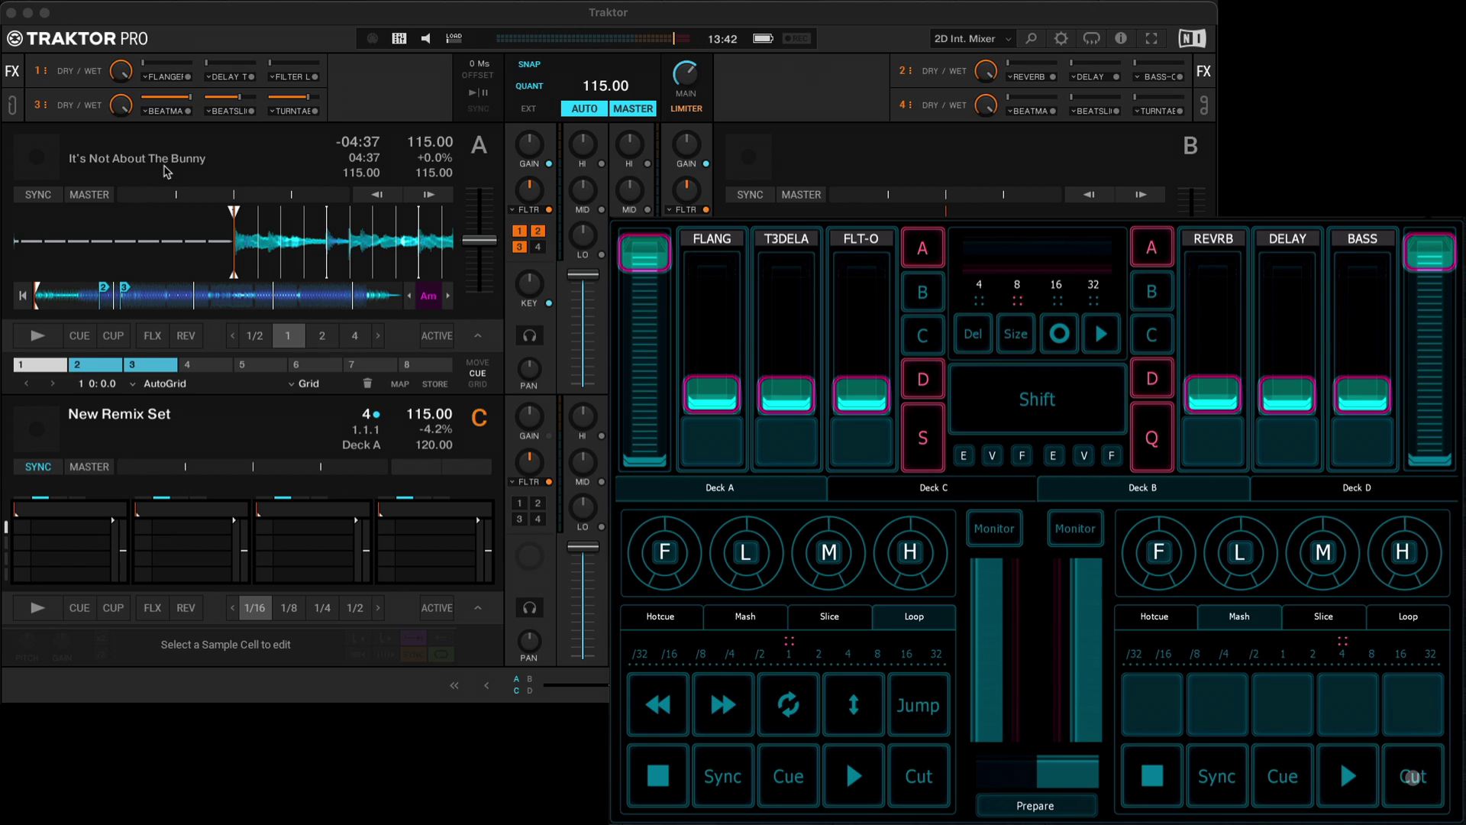
{"action": "left_click_drag", "start_coordinate": [1036, 773], "coordinate": [1120, 773]}
{"action": "left_click", "coordinate": [916, 776]}
{"action": "left_click", "coordinate": [915, 776]}
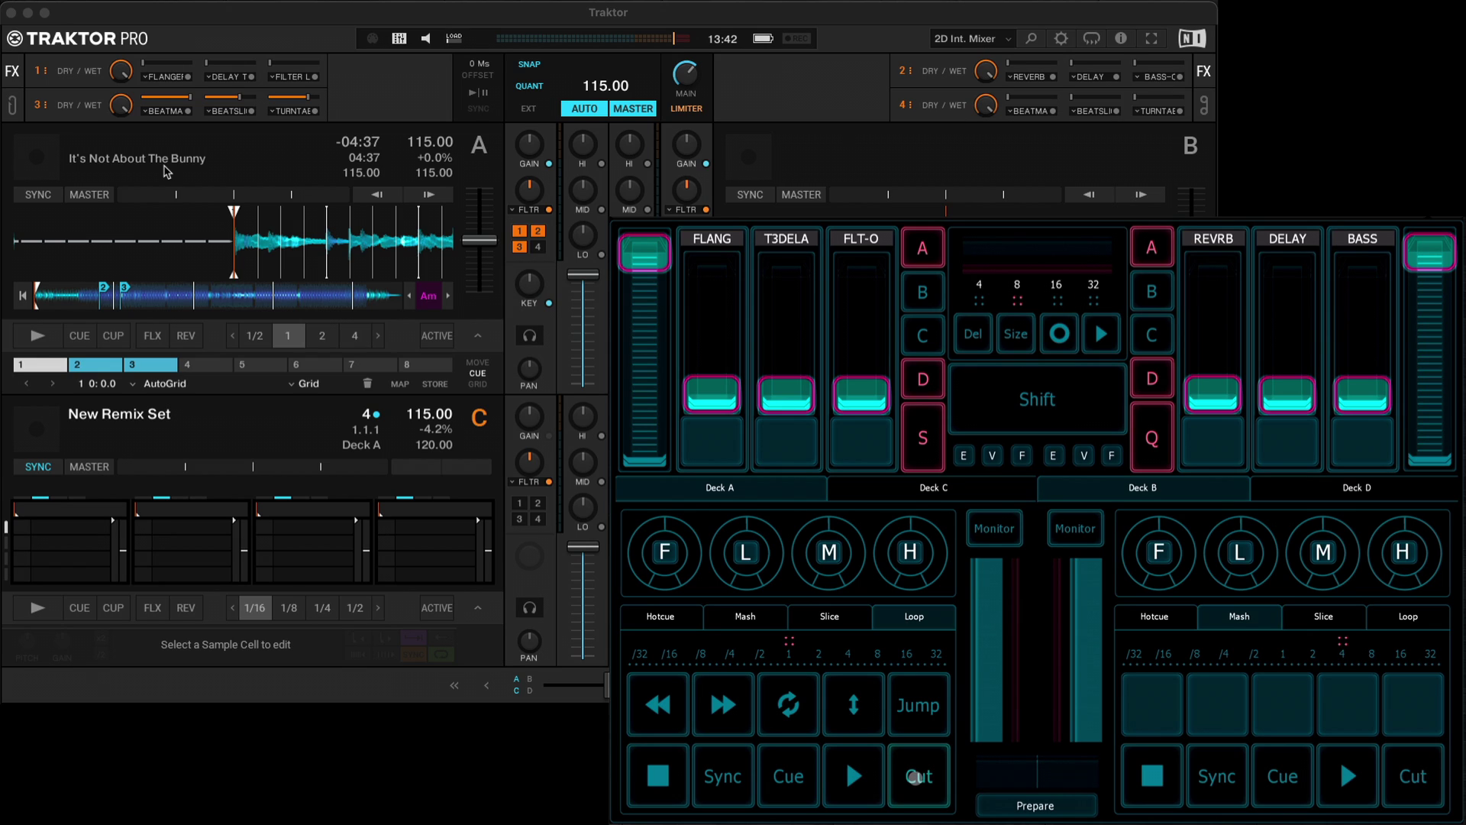
{"action": "left_click", "coordinate": [1036, 775]}
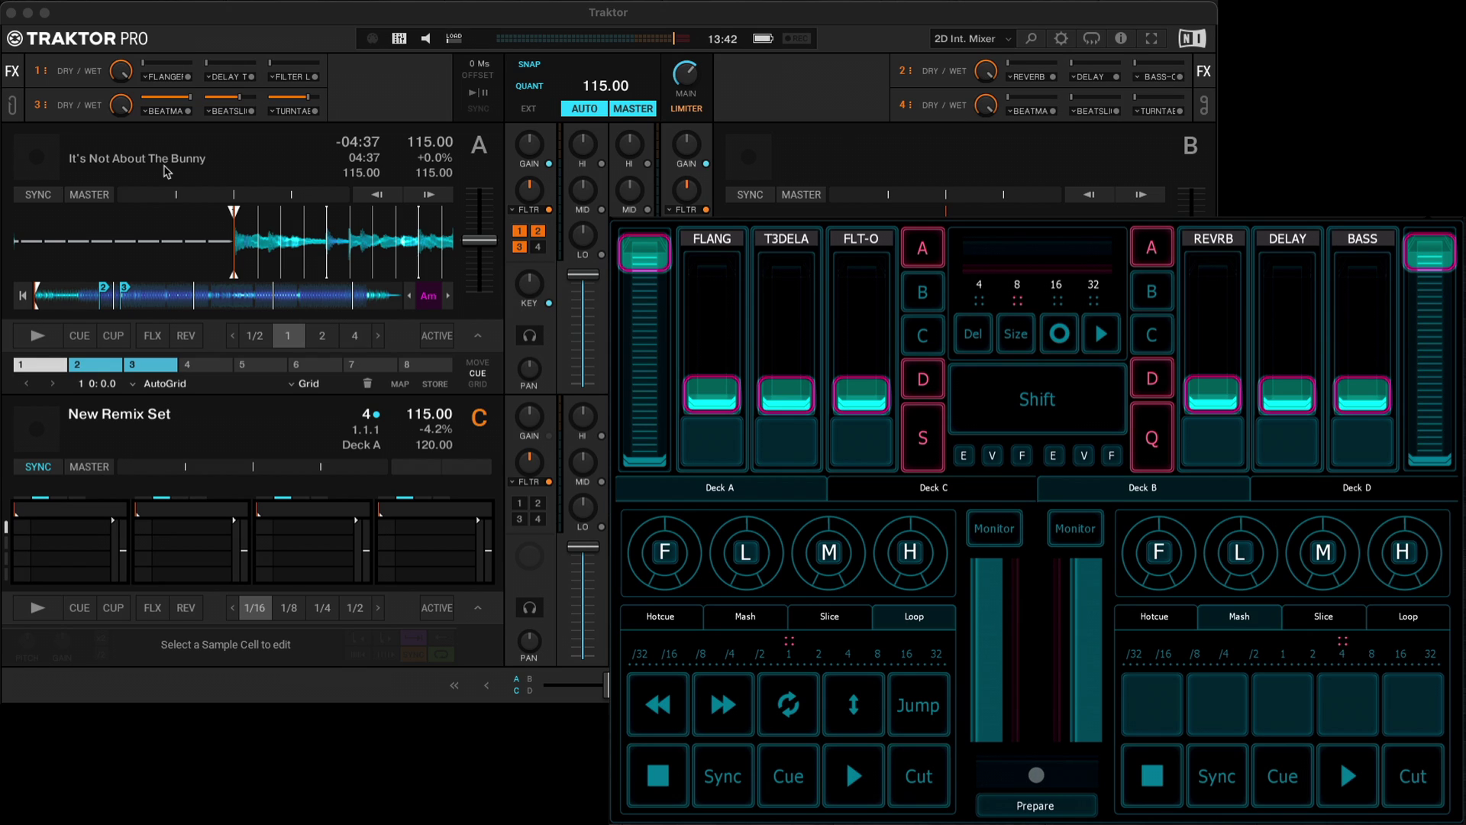
- Dip and restore both channel volumes, then toggle both Monitor buttons on and off
{"action": "left_click_drag", "start_coordinate": [985, 570], "coordinate": [983, 520]}
{"action": "mouse_move", "coordinate": [1108, 572]}
{"action": "left_mouse_down"}
{"action": "mouse_move", "coordinate": [1093, 617]}
{"action": "mouse_move", "coordinate": [1087, 510]}
{"action": "left_mouse_up"}
{"action": "left_click", "coordinate": [981, 520]}
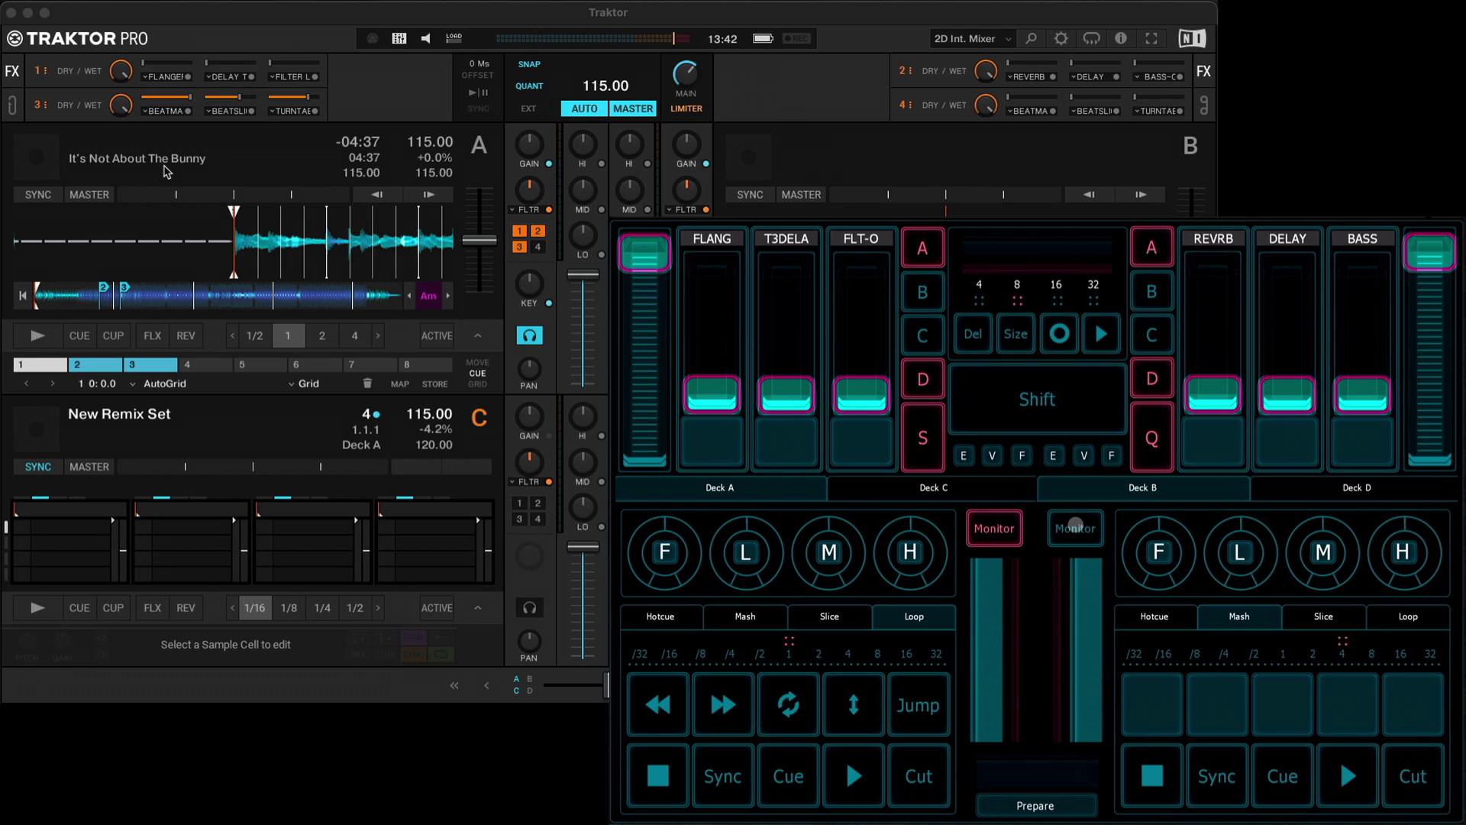
{"action": "left_click", "coordinate": [1075, 525]}
{"action": "left_click", "coordinate": [977, 524]}
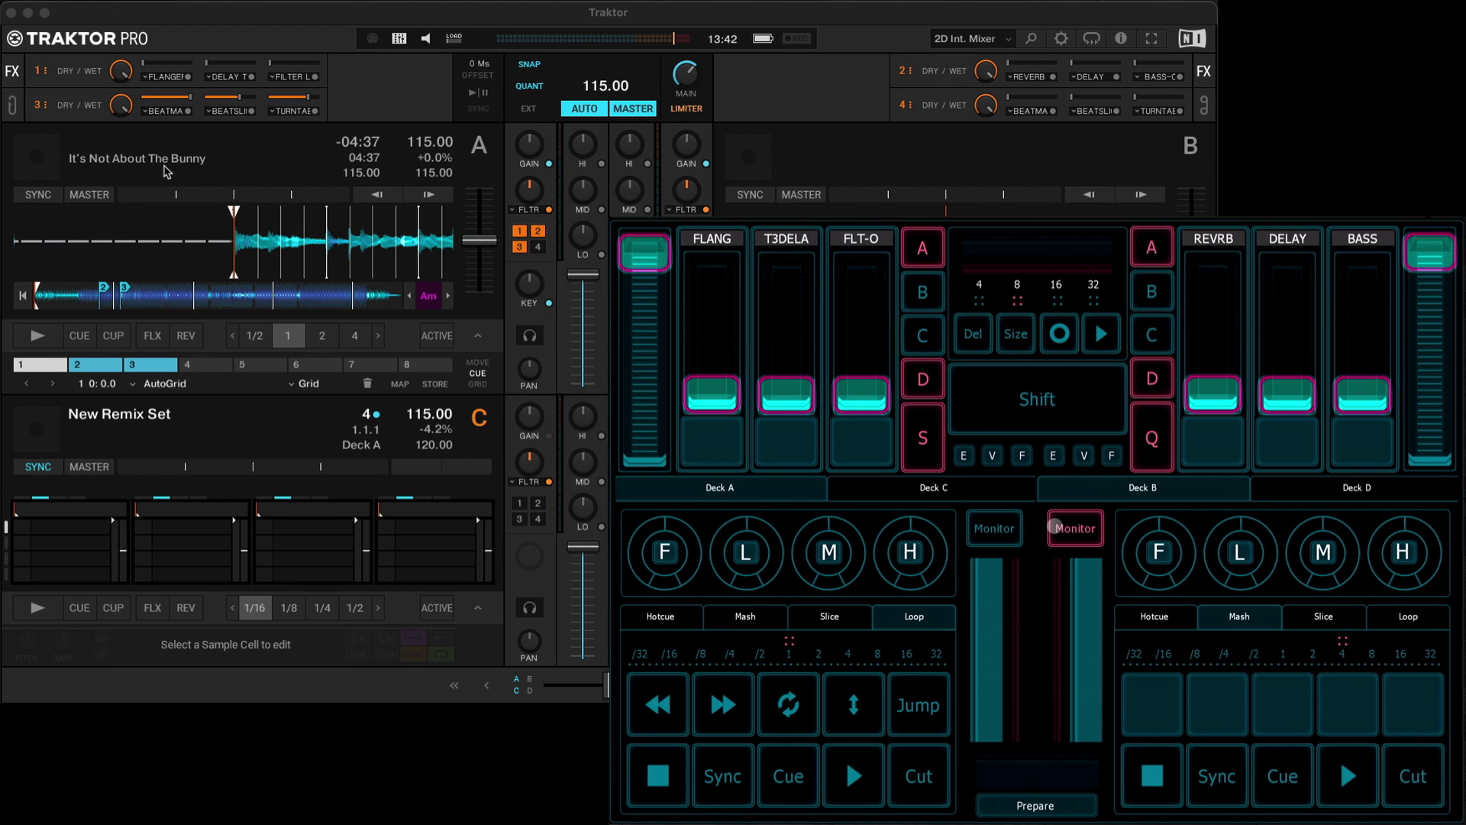
{"action": "left_click", "coordinate": [1058, 525]}
- Start Deck A from its Loop-section Play pad, then stop it a few seconds later
{"action": "left_click", "coordinate": [855, 777]}
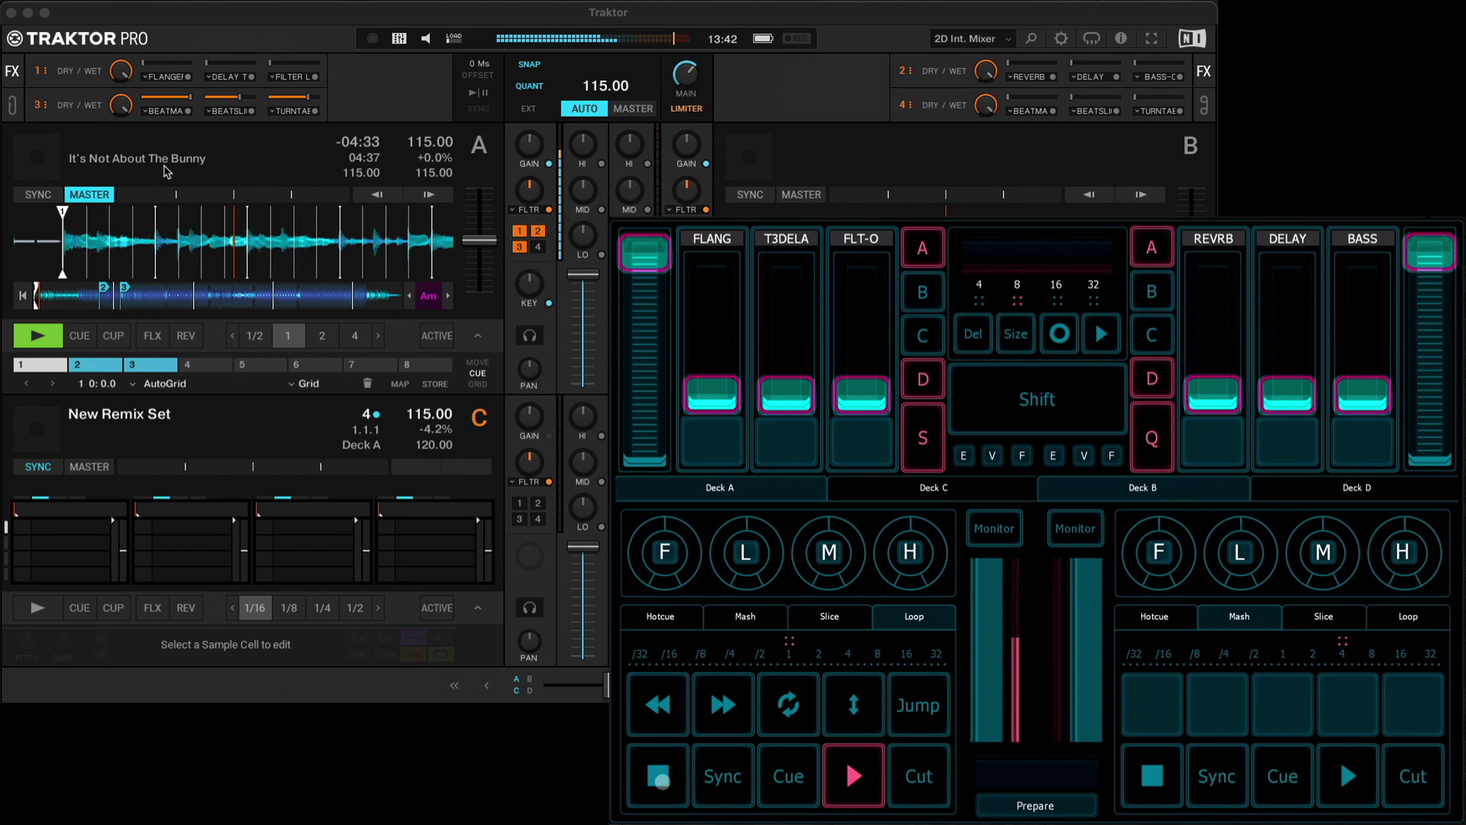
{"action": "left_click", "coordinate": [659, 776]}
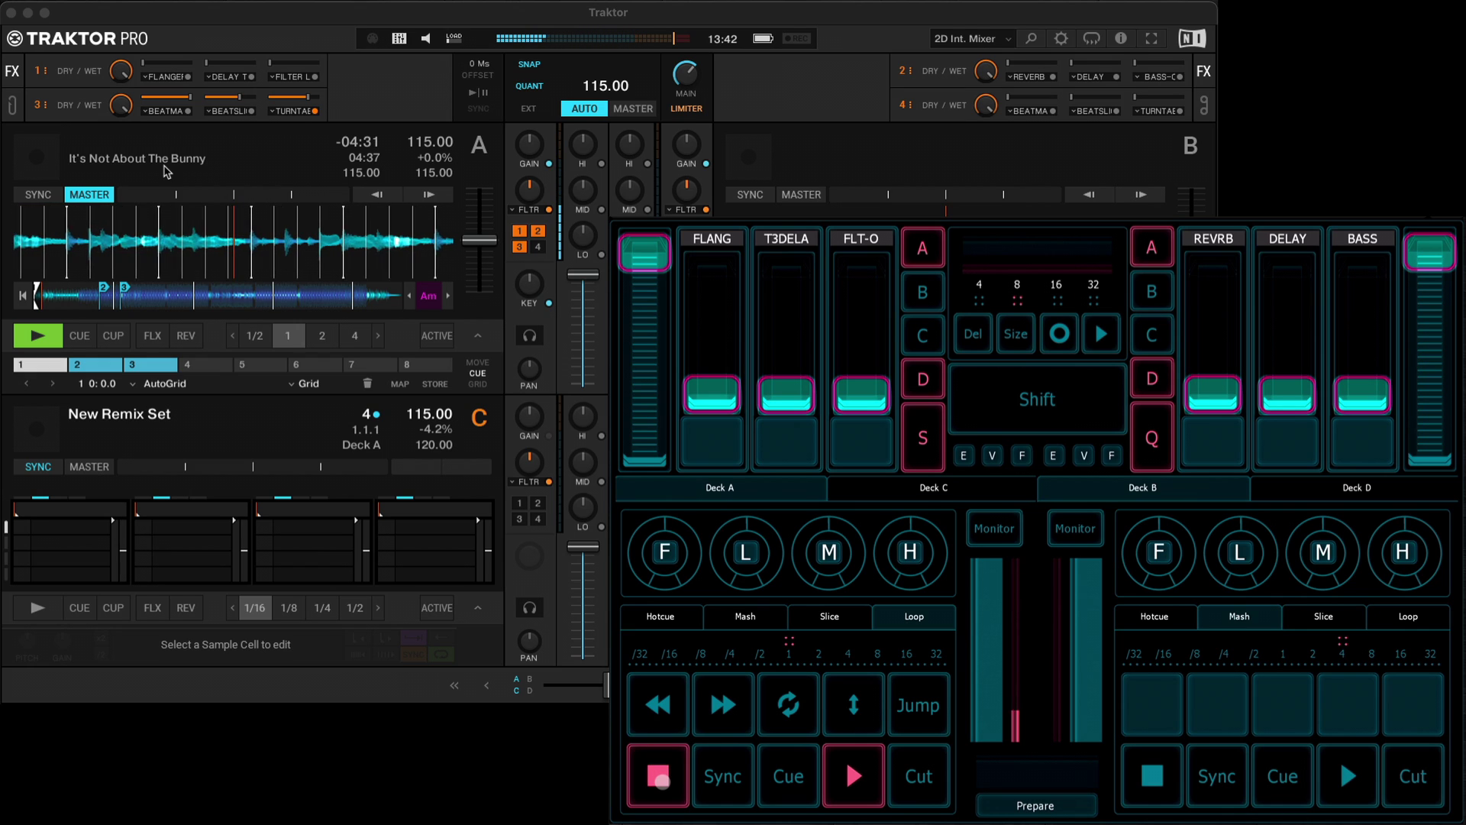
{"action": "left_click", "coordinate": [857, 774]}
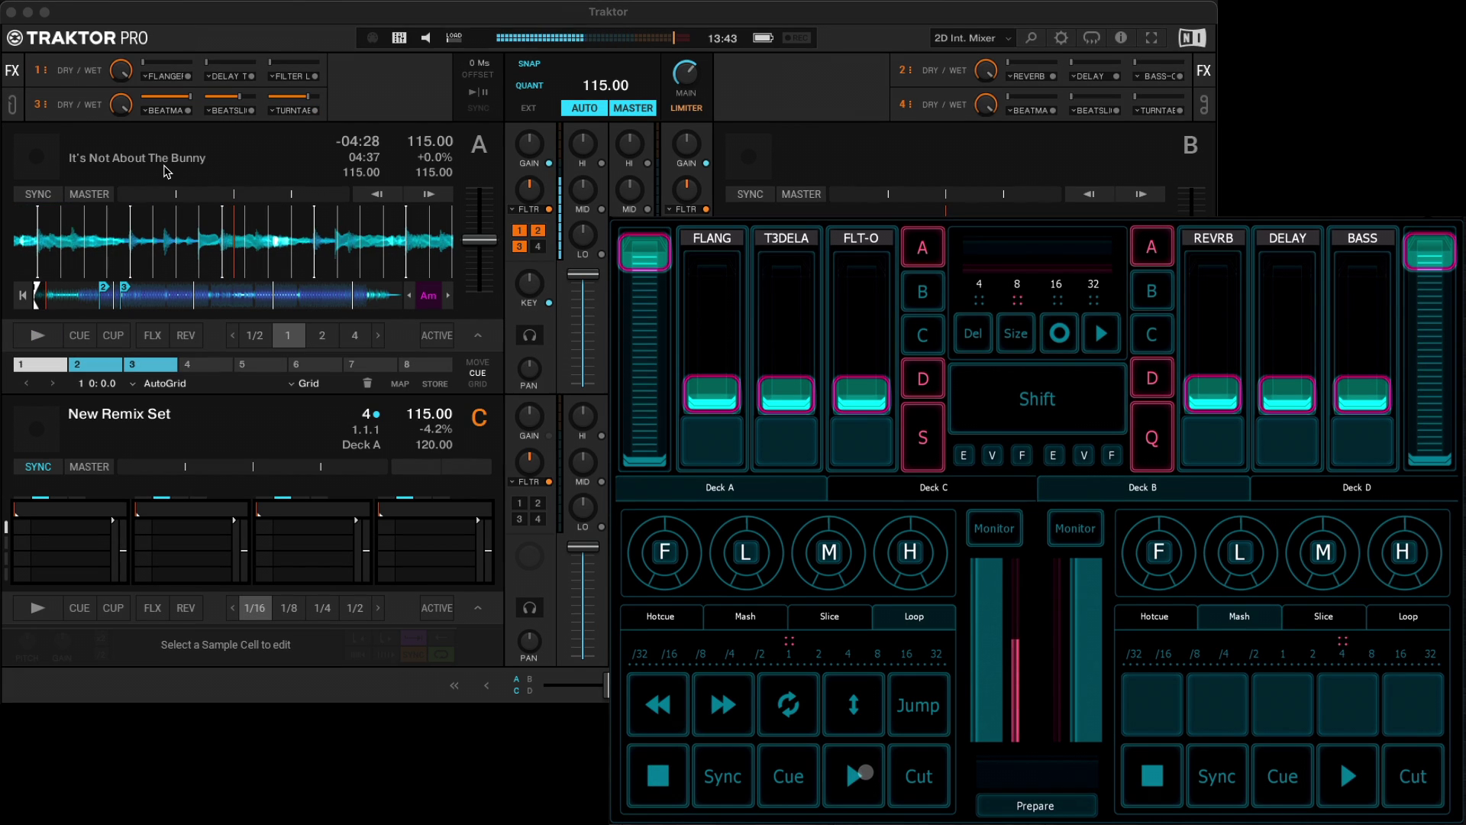
- In Hotcue mode, trigger Deck A's hotcues 1, 2 and 3, then switch its pads to Mash
{"action": "left_click", "coordinate": [661, 616]}
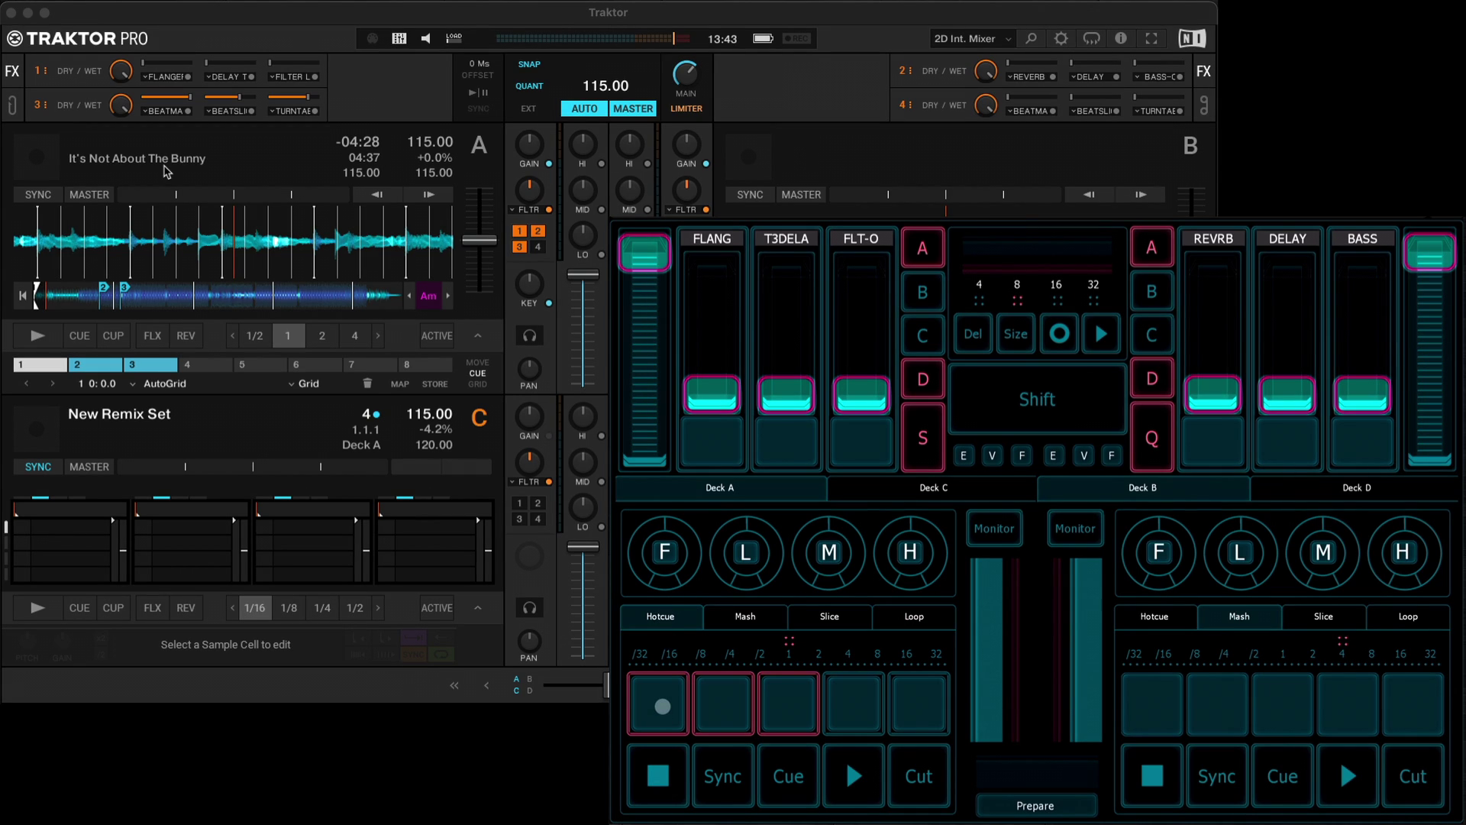
{"action": "left_click", "coordinate": [662, 707]}
{"action": "left_click", "coordinate": [715, 701]}
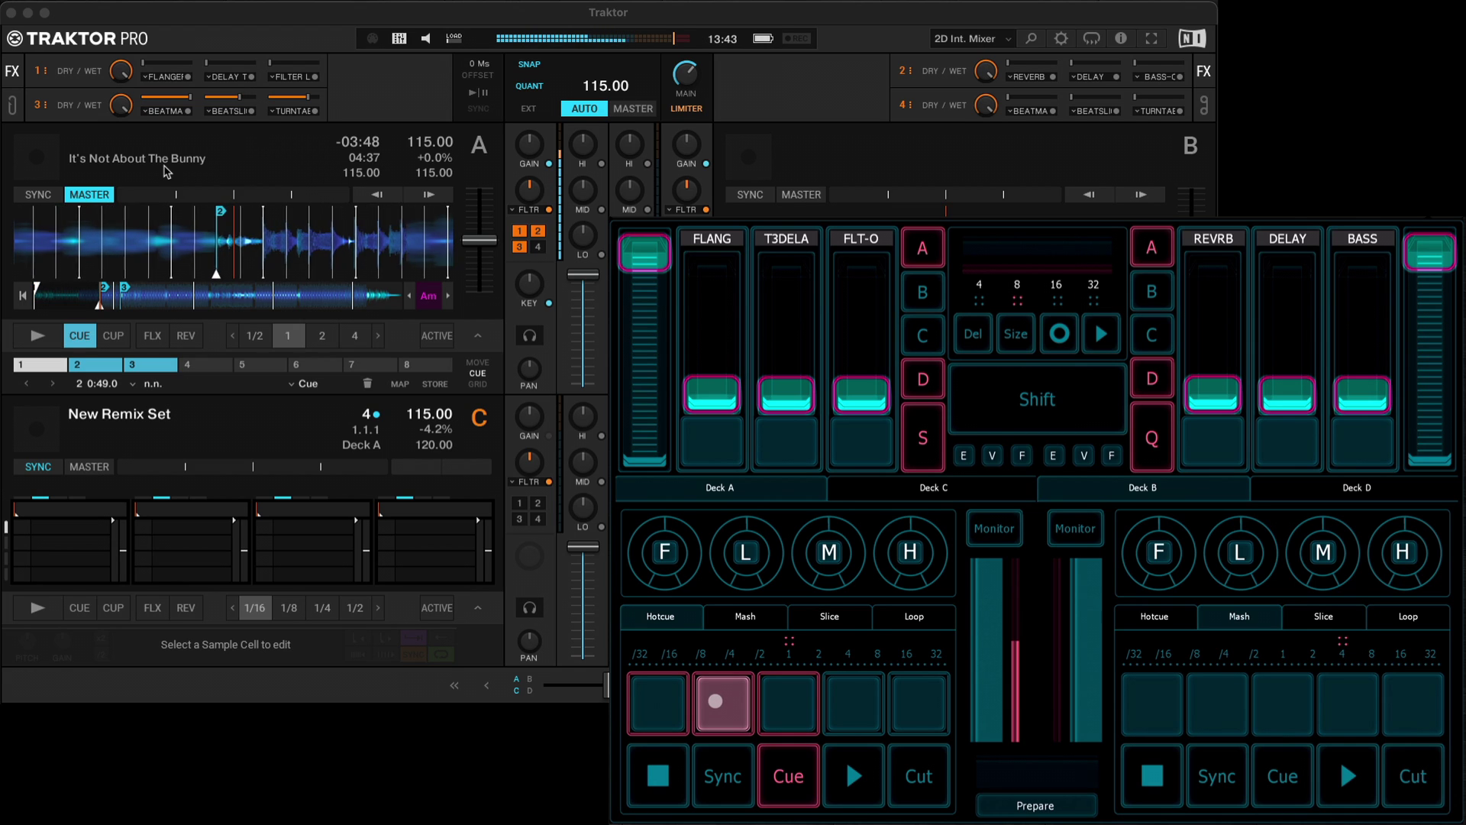
{"action": "left_click", "coordinate": [785, 701]}
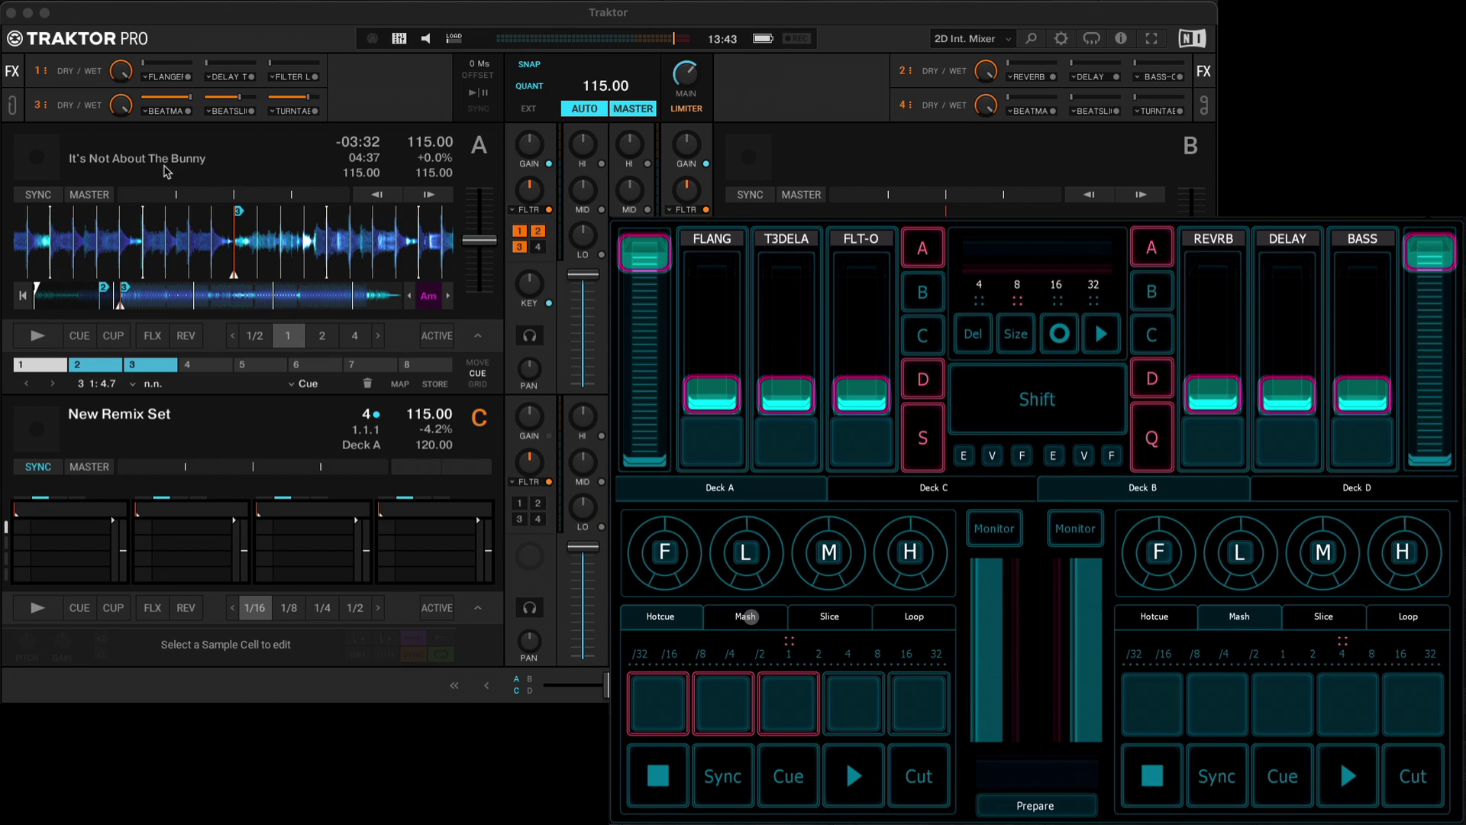
{"action": "left_click", "coordinate": [747, 615]}
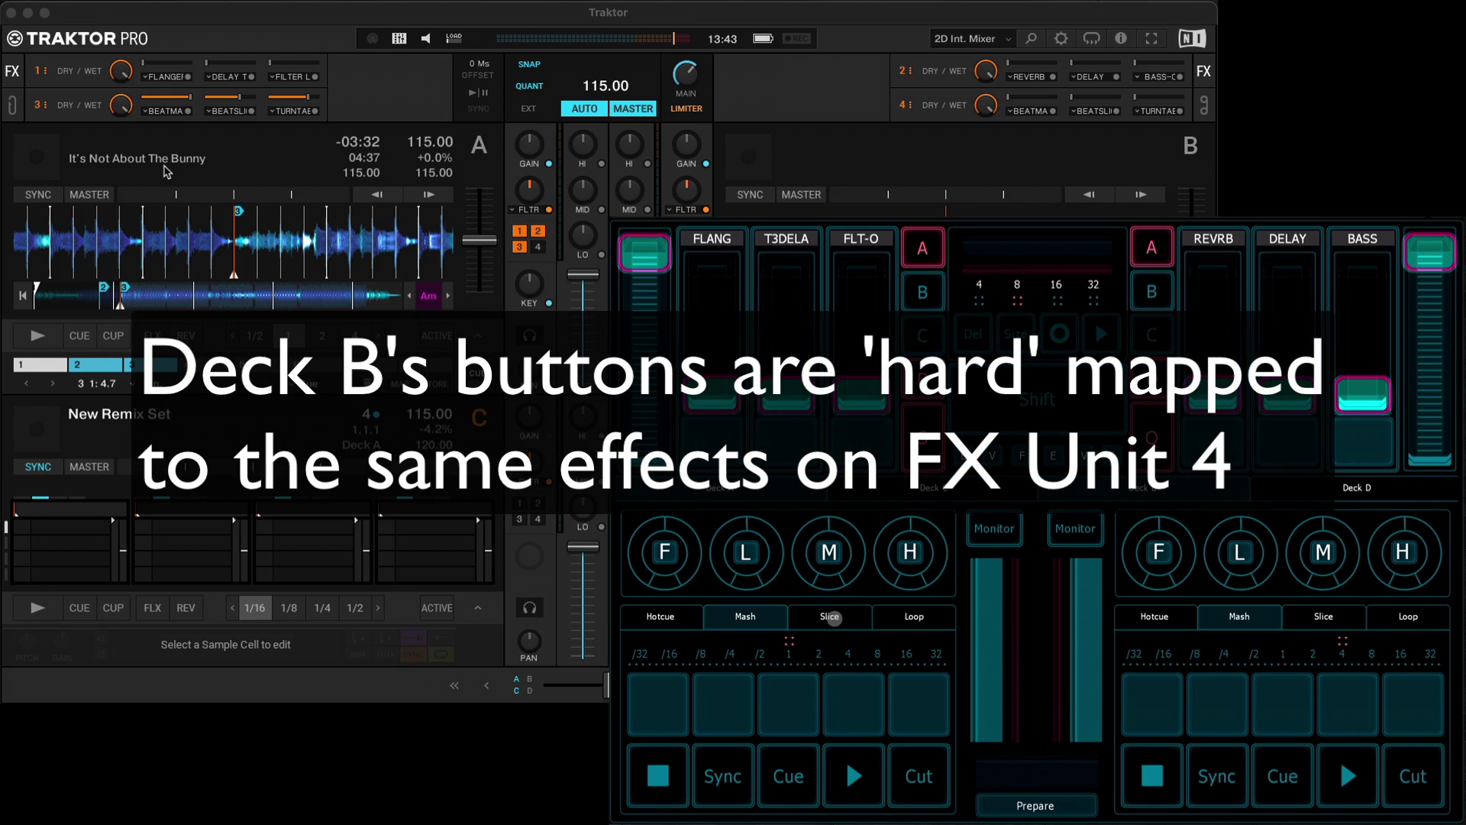
- Start Deck A and trigger Beatmasher plus the fifth and fourth Mash effects
{"action": "left_click", "coordinate": [836, 618]}
{"action": "left_click", "coordinate": [854, 776]}
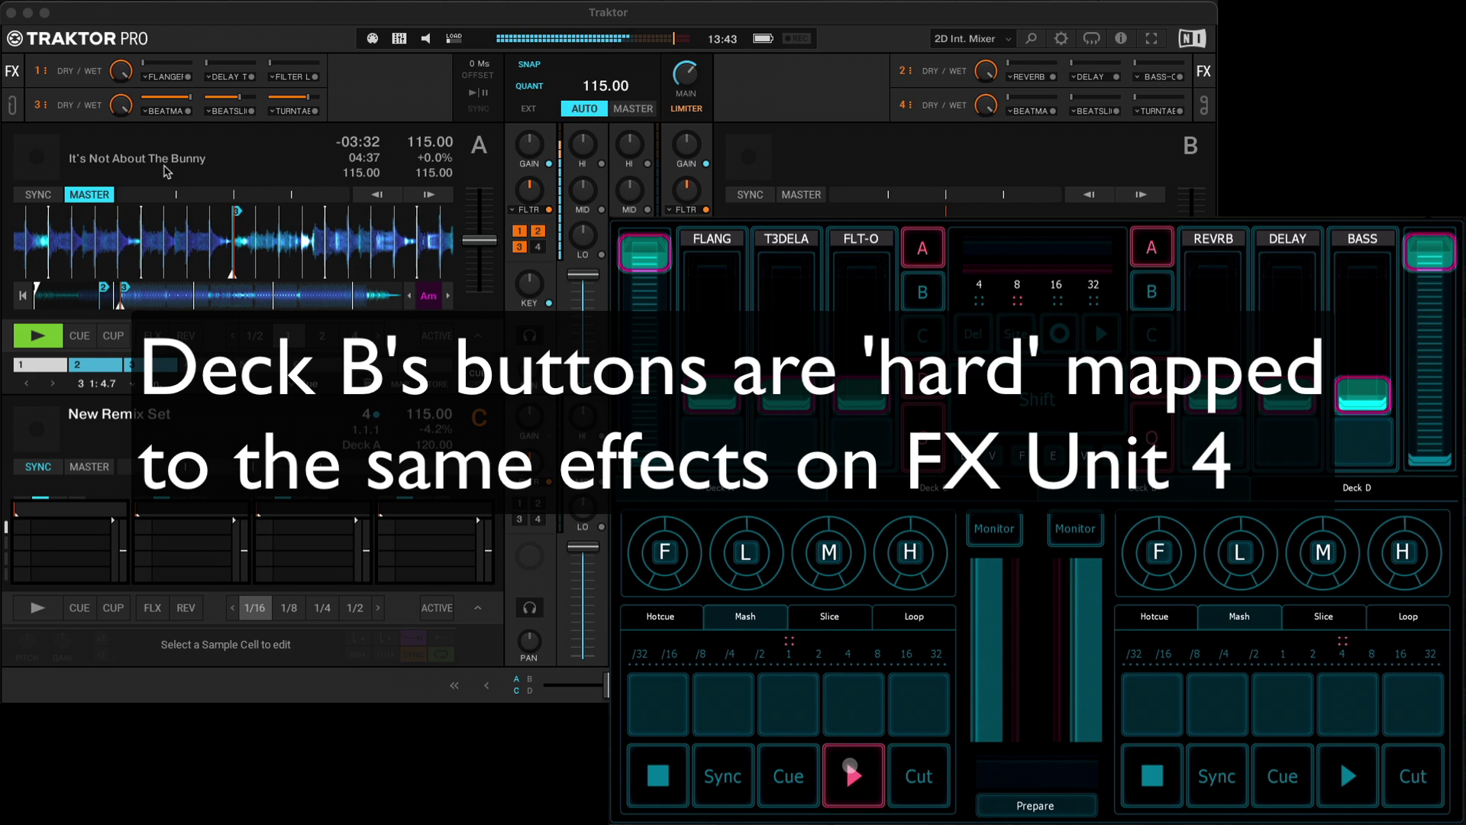
{"action": "left_click", "coordinate": [789, 700]}
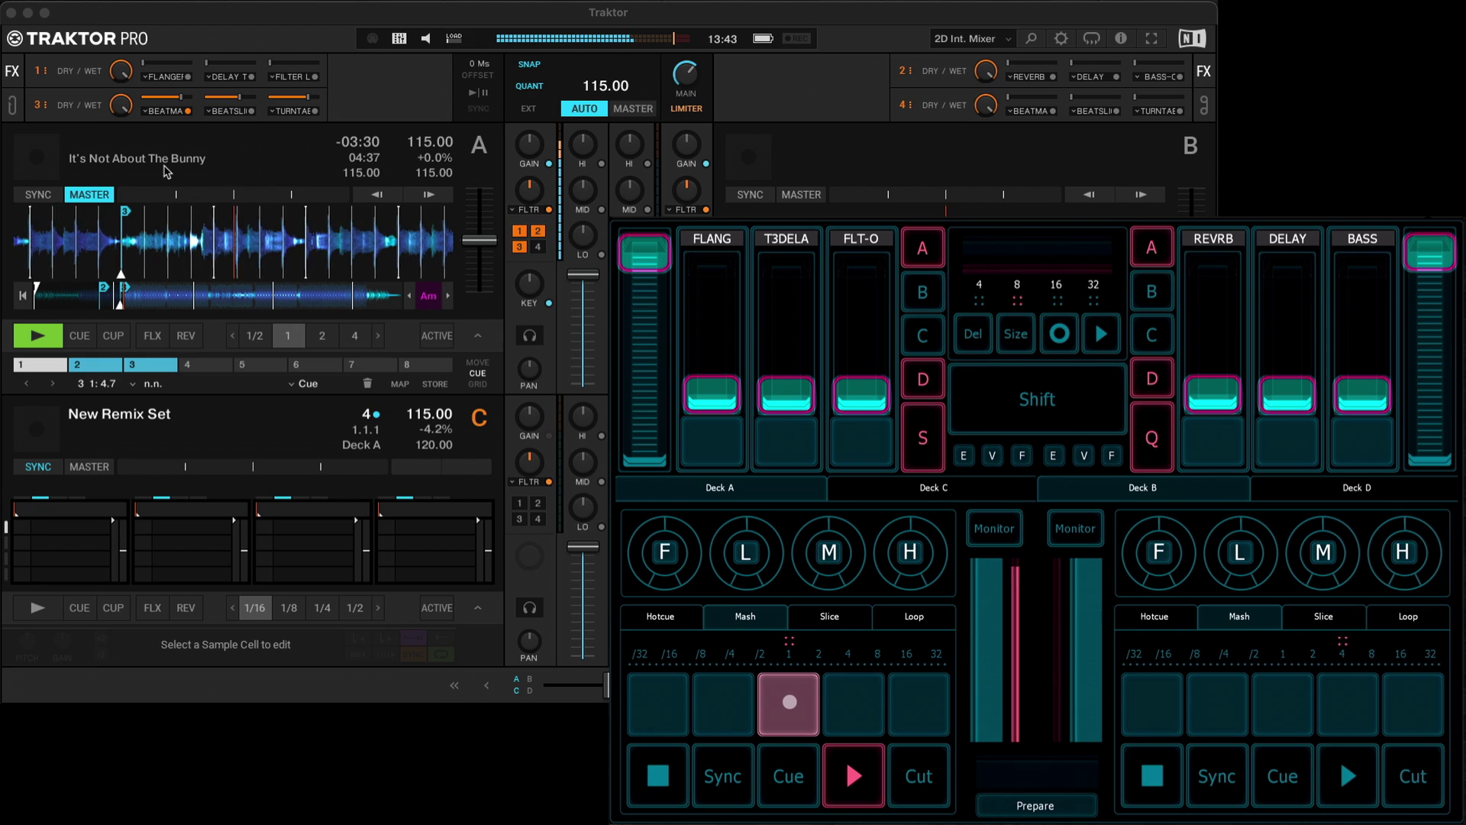
{"action": "left_click", "coordinate": [917, 703]}
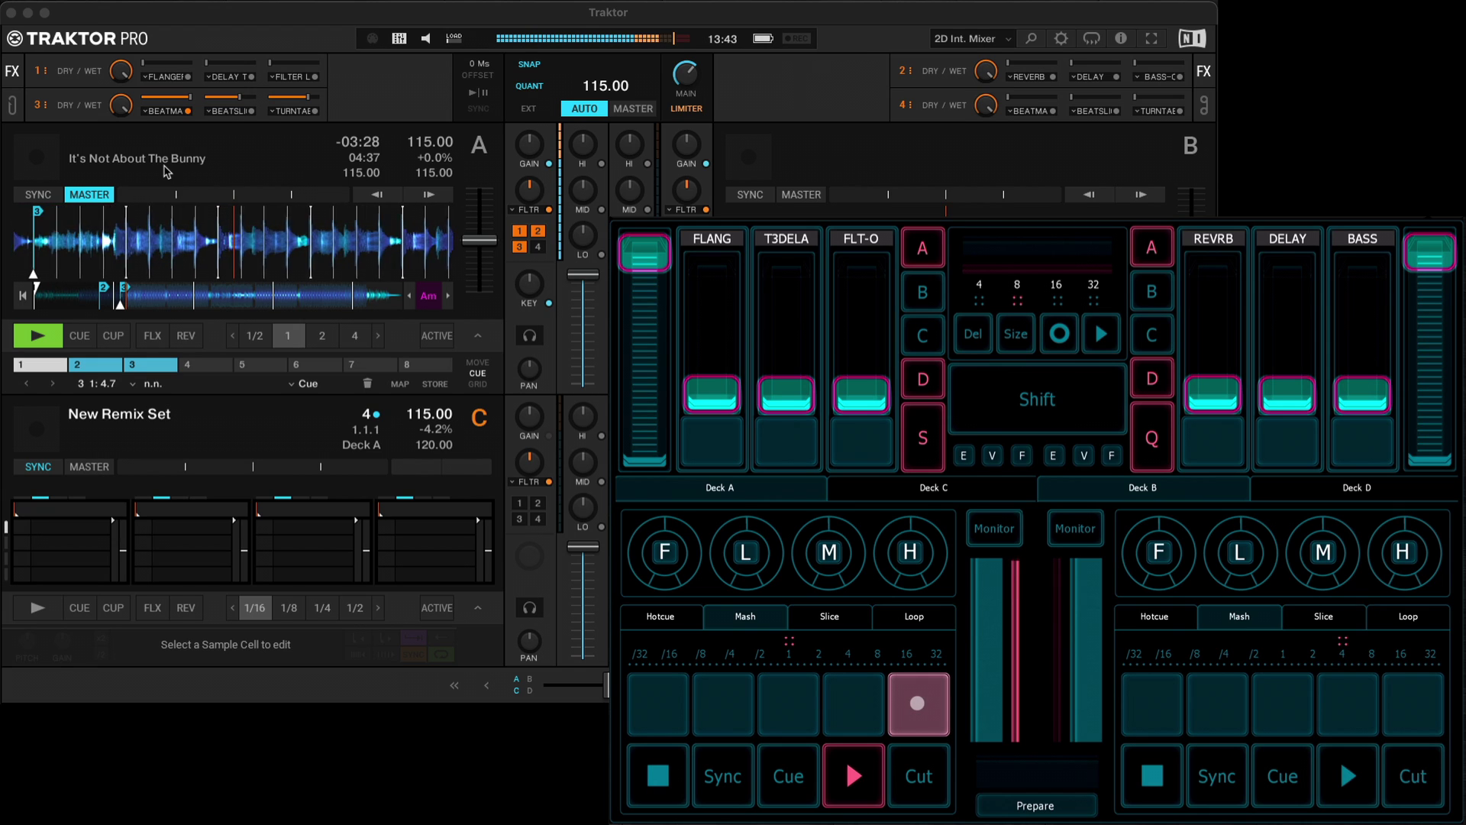
{"action": "left_click", "coordinate": [856, 706]}
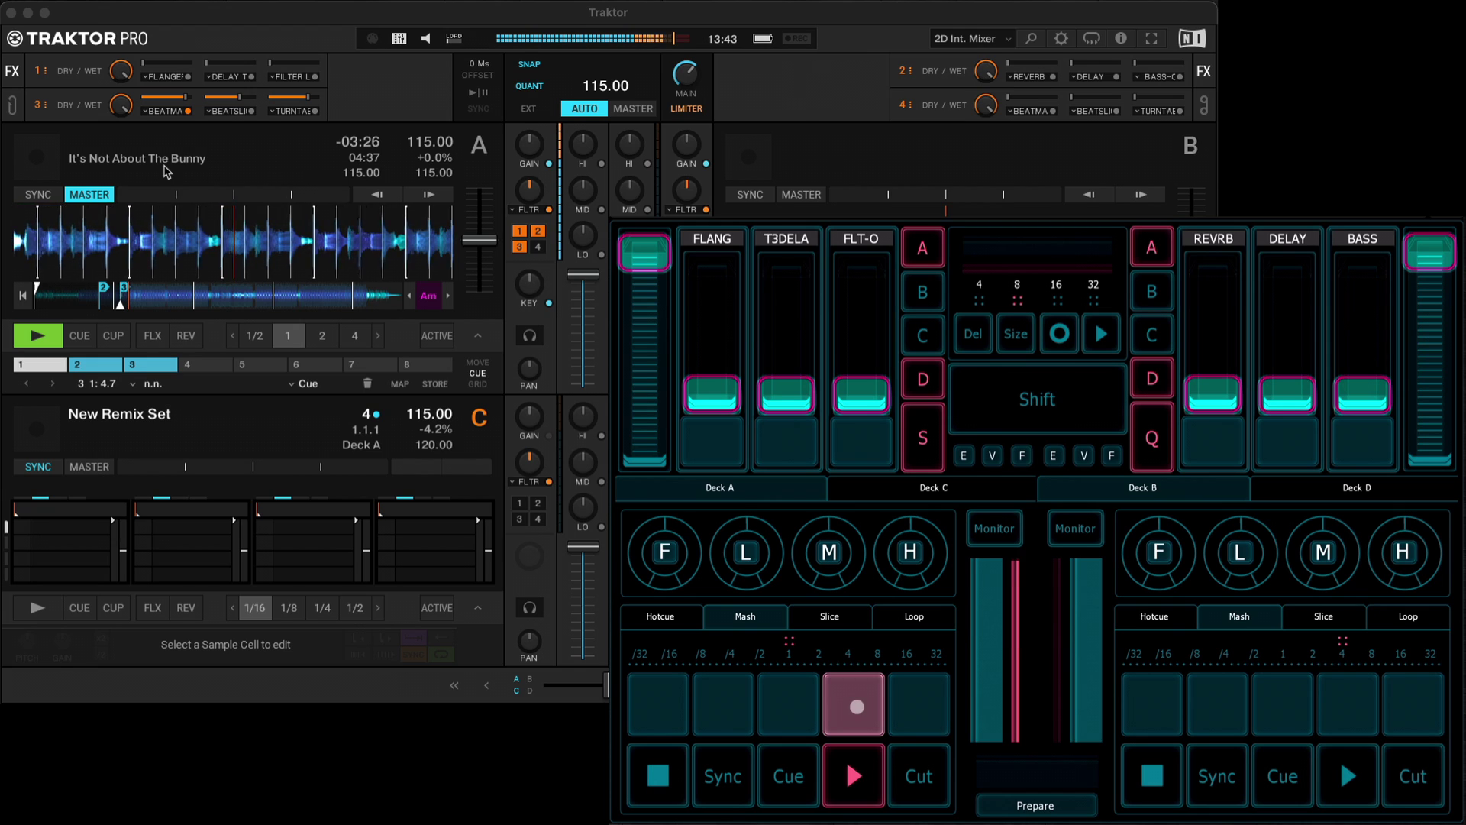
- Fire a beat-slice on pad 5 and BEATMASH on pads 4 and 5, then stop Deck A
{"action": "left_click", "coordinate": [830, 615]}
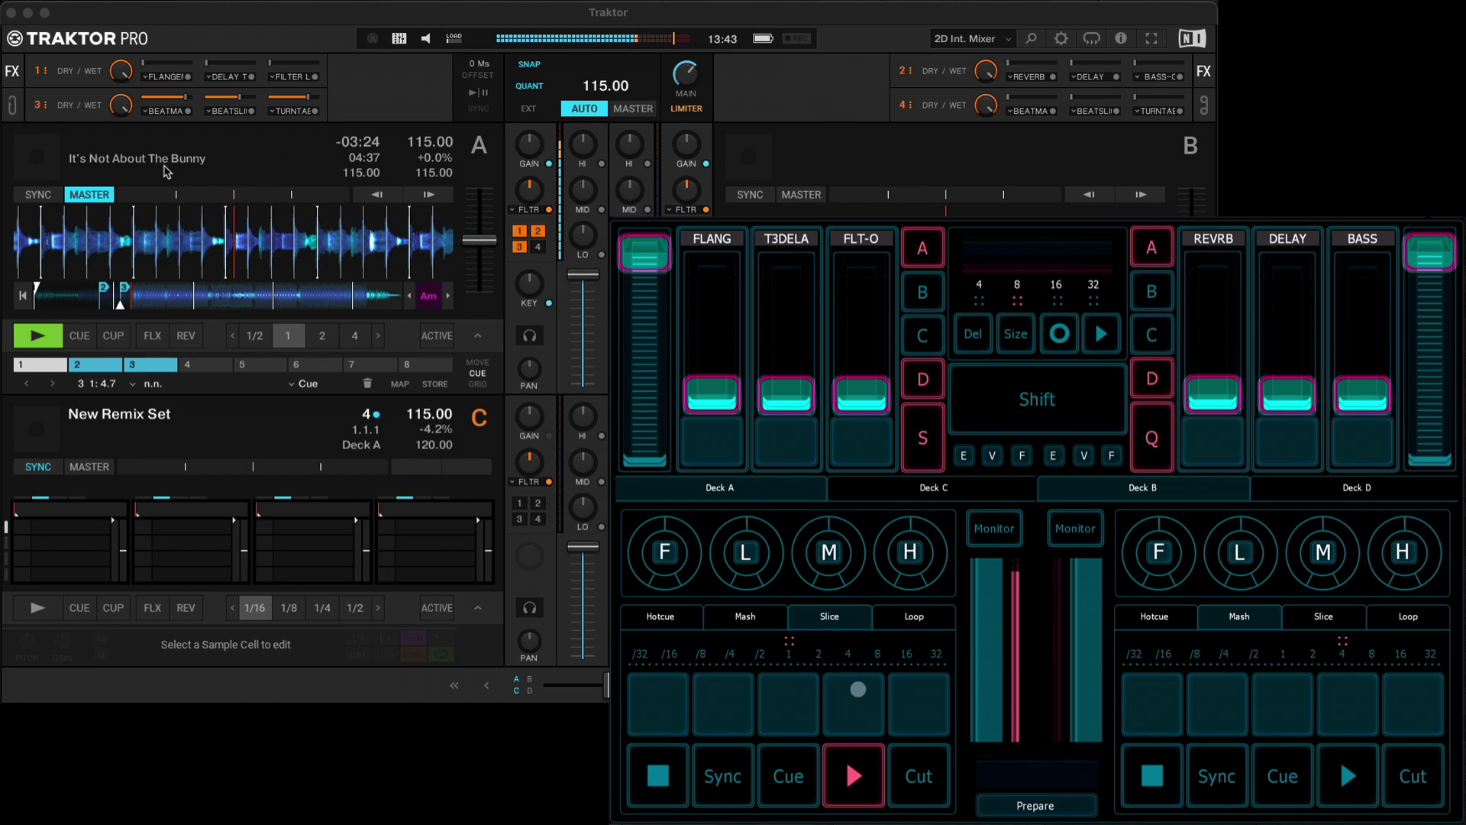
{"action": "left_click", "coordinate": [907, 704]}
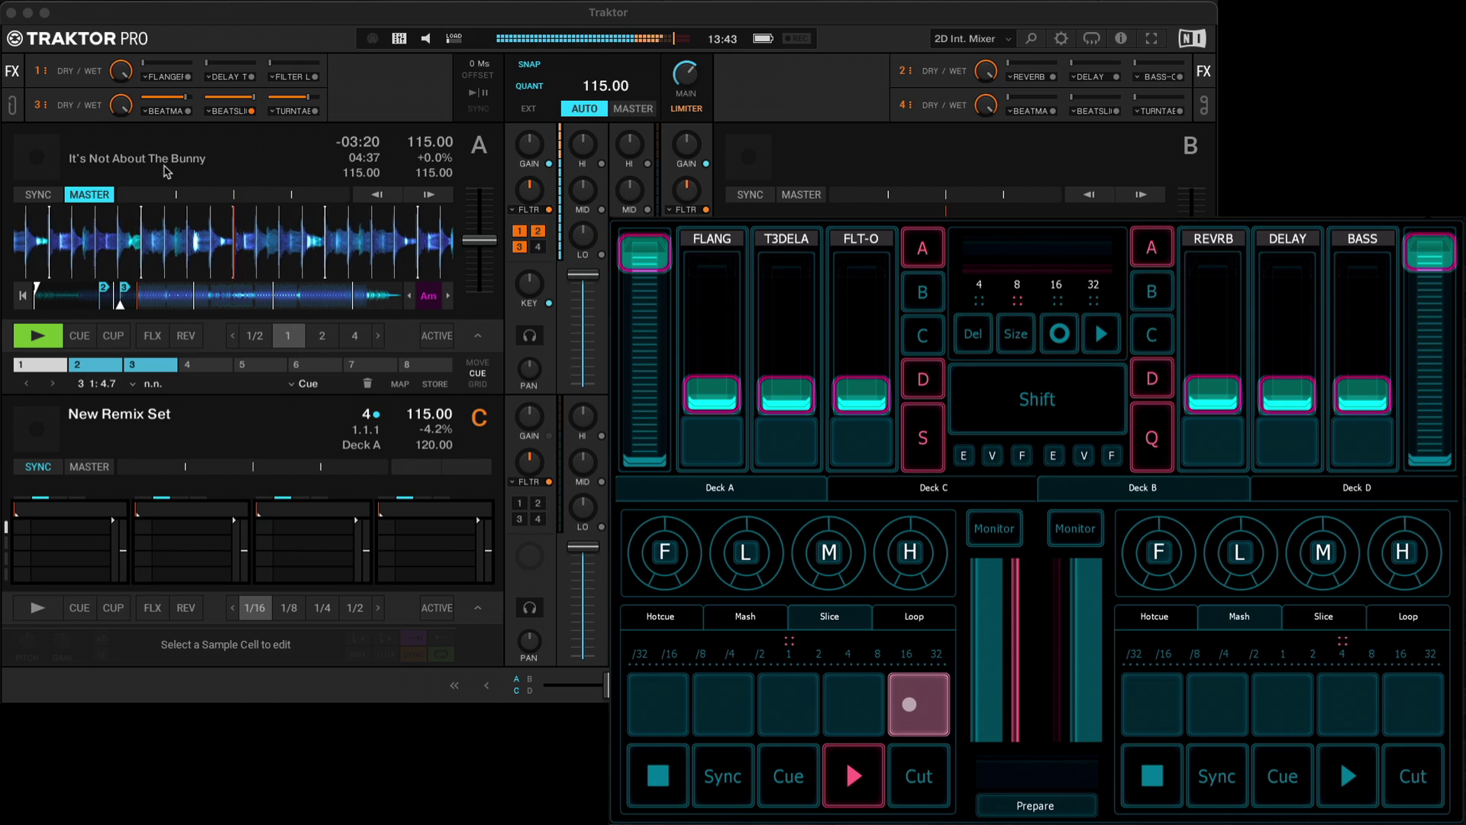
{"action": "left_click", "coordinate": [746, 617]}
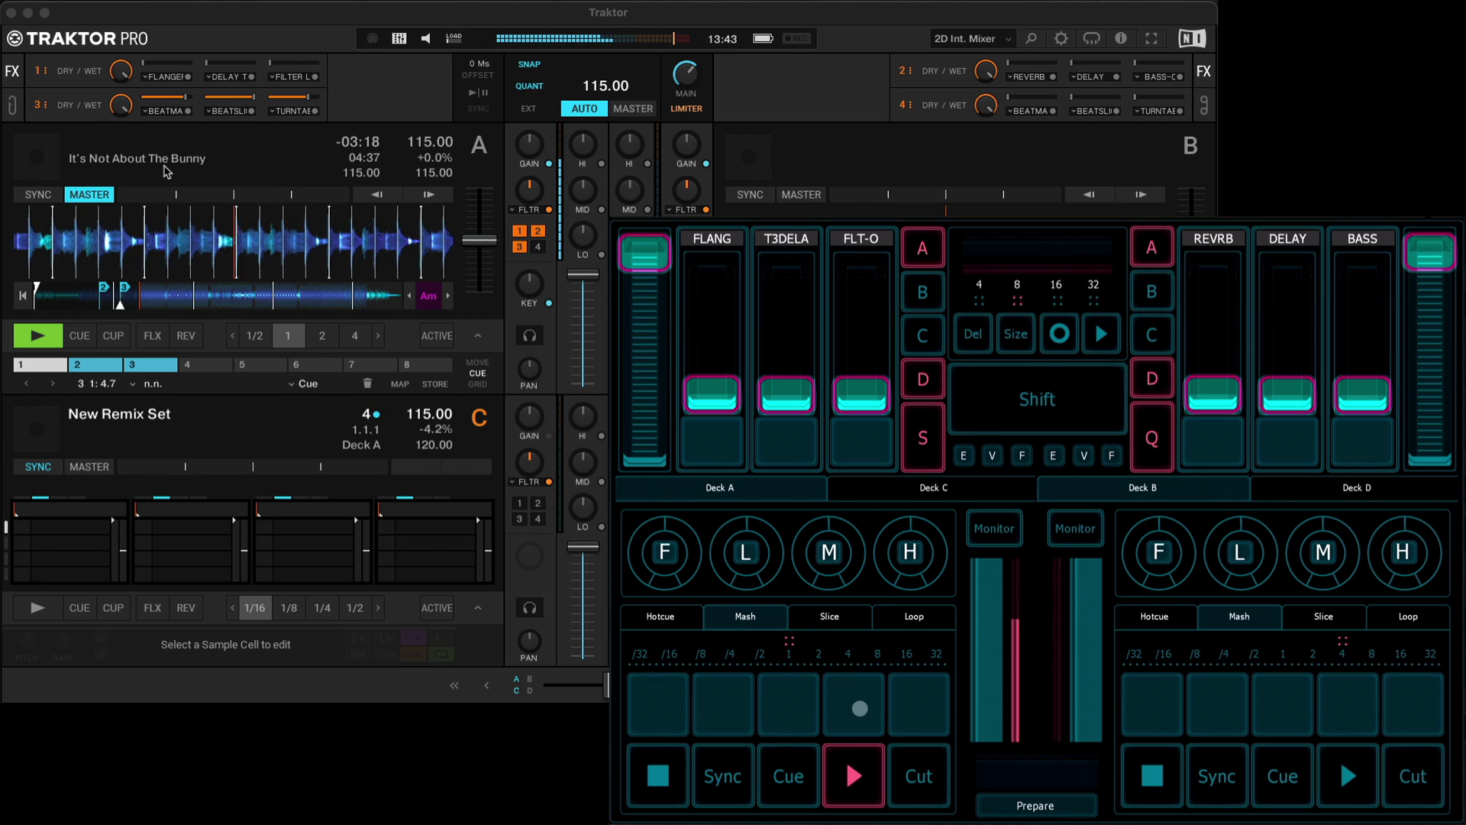
{"action": "left_click", "coordinate": [860, 708]}
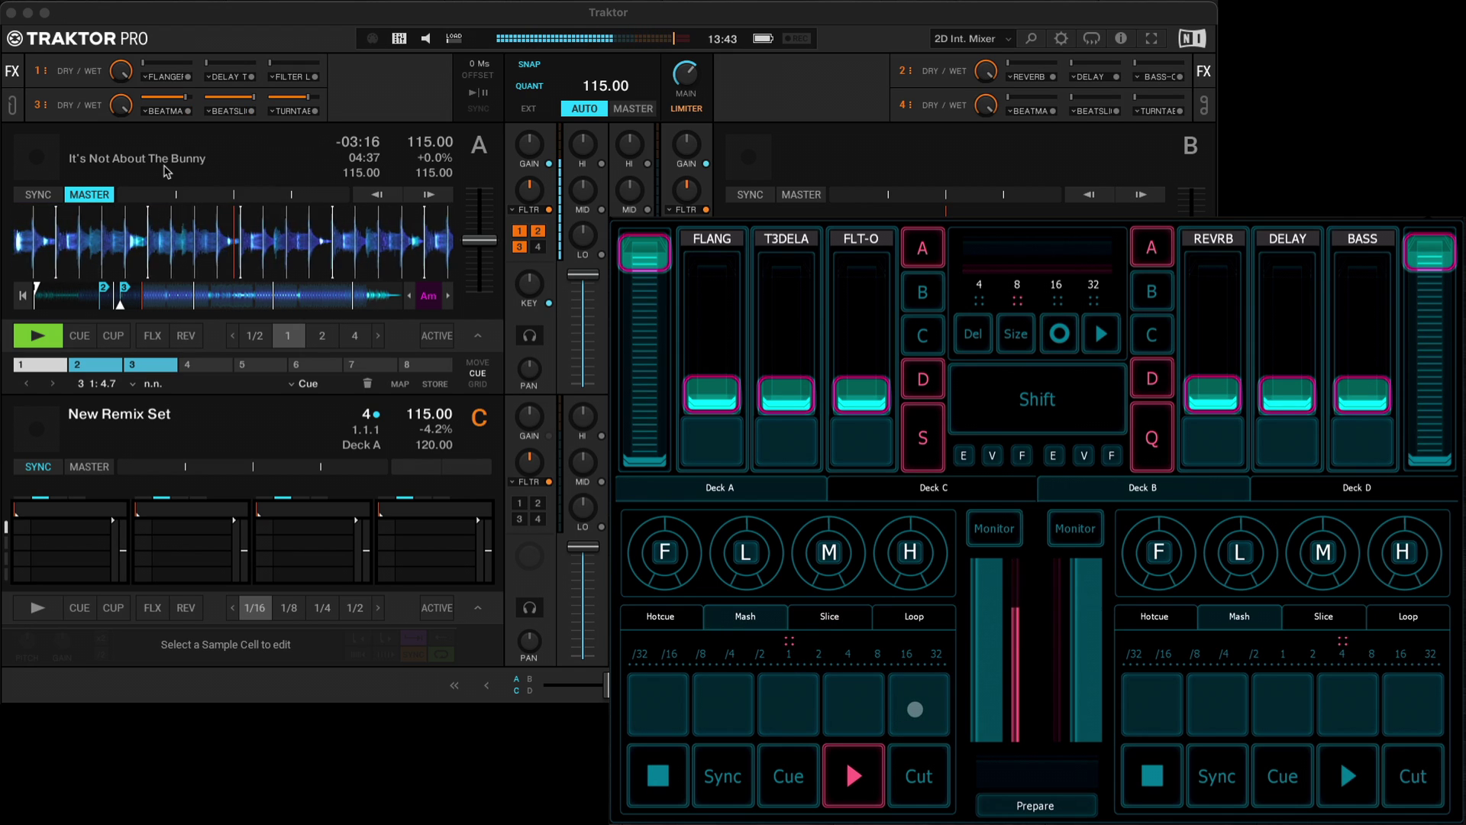
{"action": "left_click", "coordinate": [915, 709]}
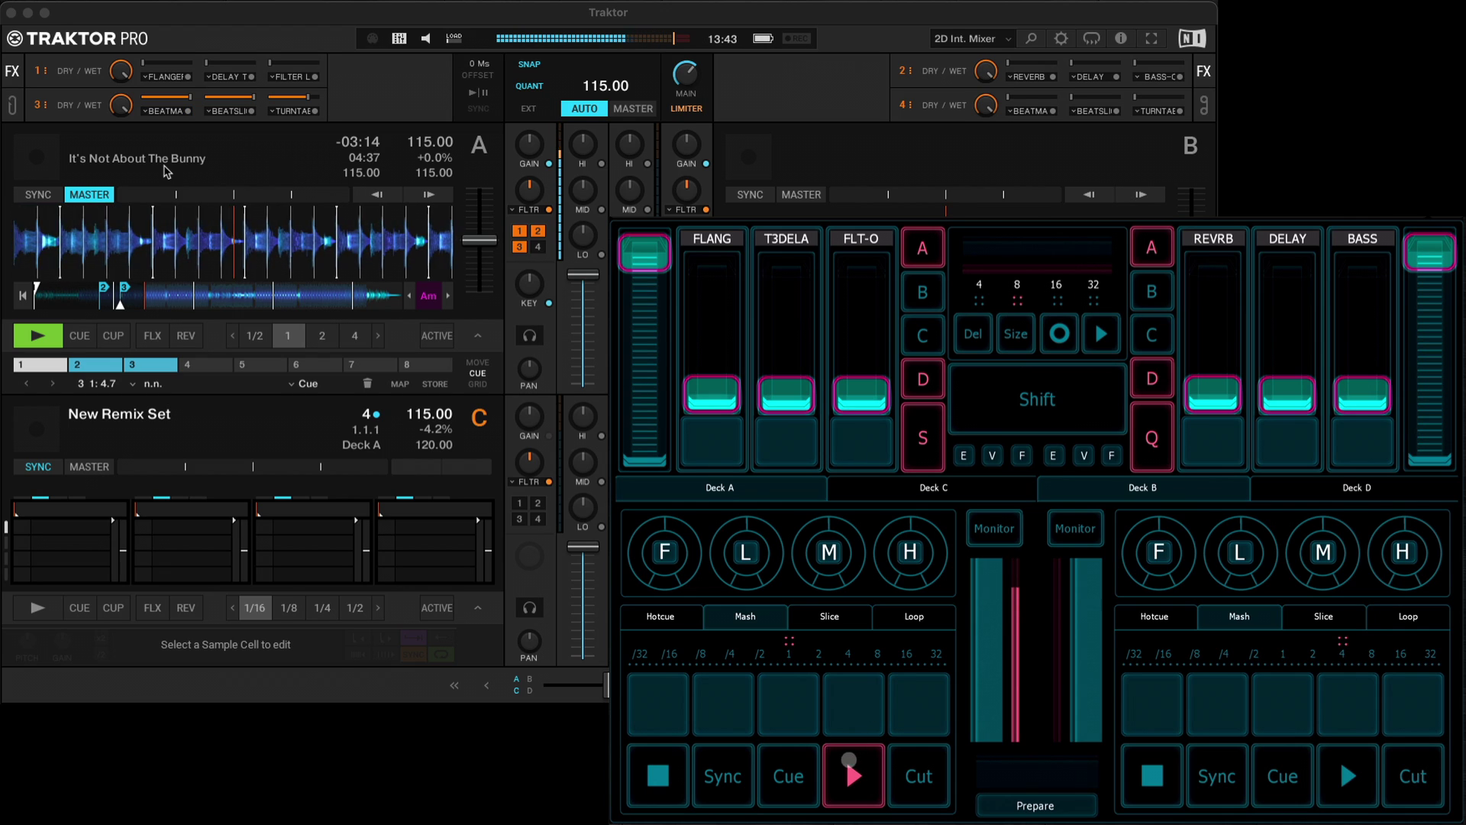
{"action": "left_click", "coordinate": [854, 775]}
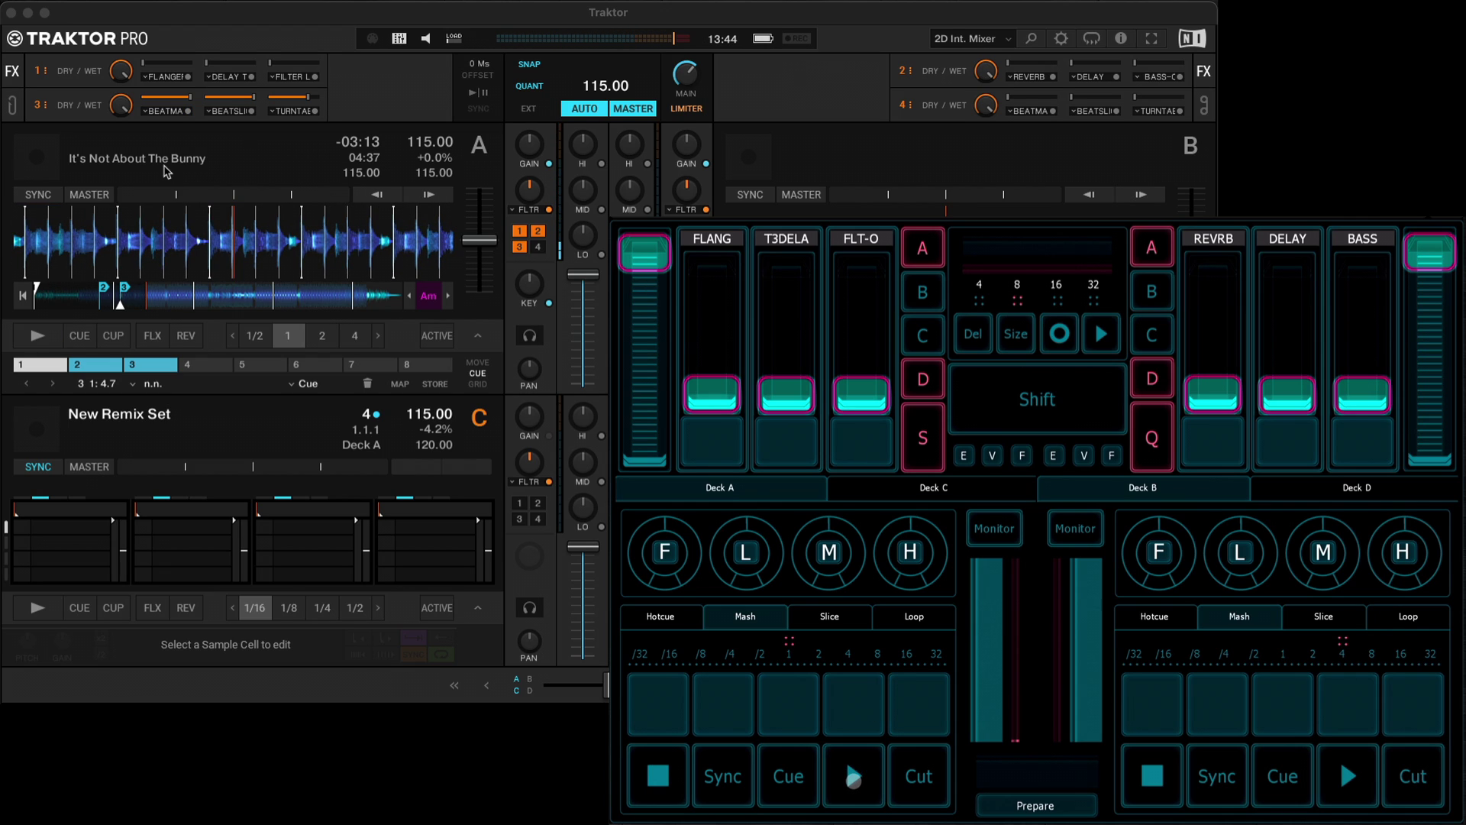
{"action": "left_click", "coordinate": [922, 666]}
- In Loop mode, try Deck A loop sizes 1/2, 1/4 and 1/8, settling on 1/4
{"action": "left_click", "coordinate": [916, 615]}
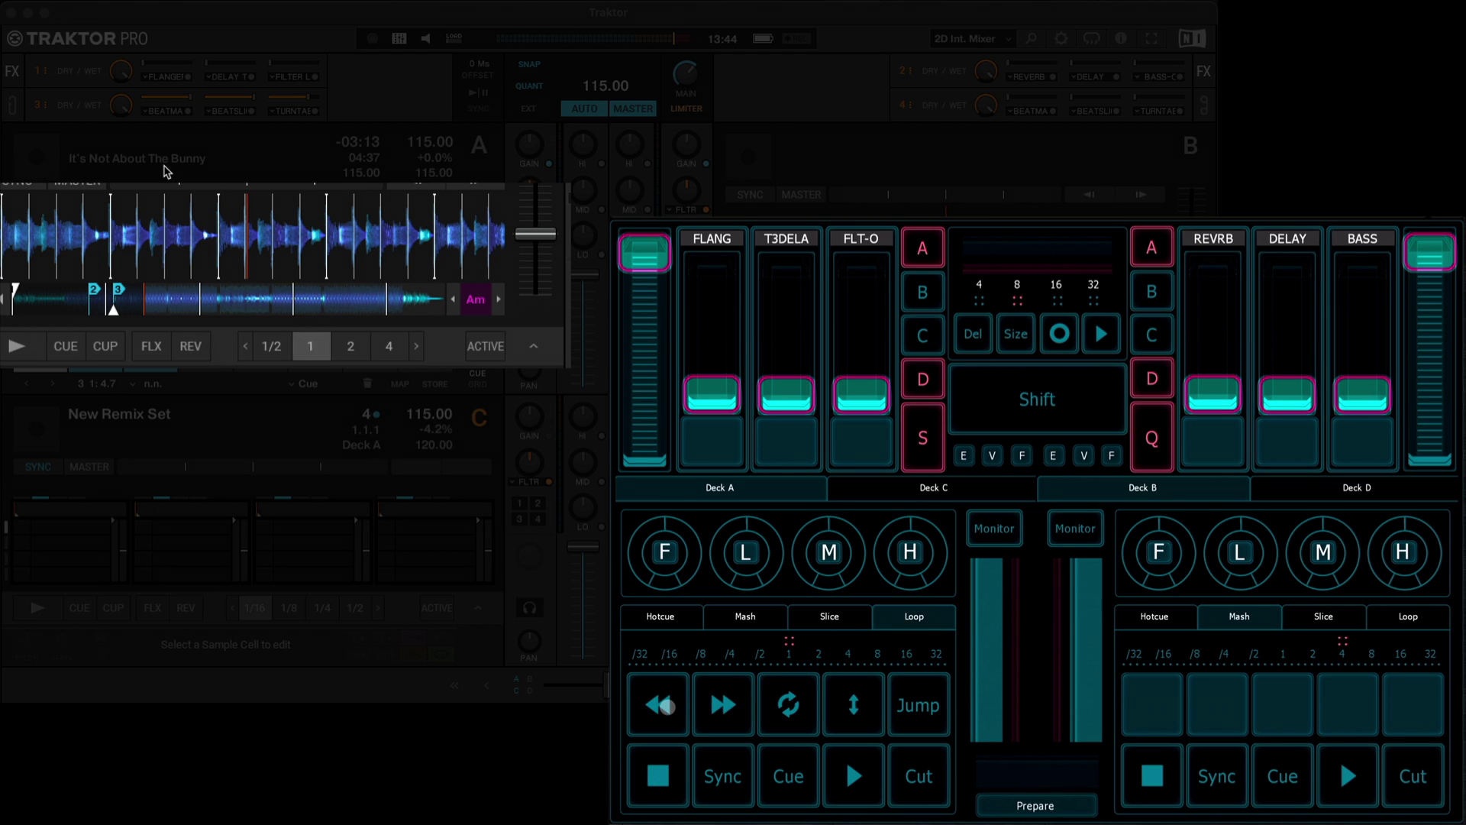
{"action": "left_click", "coordinate": [661, 704]}
{"action": "left_click", "coordinate": [661, 704]}
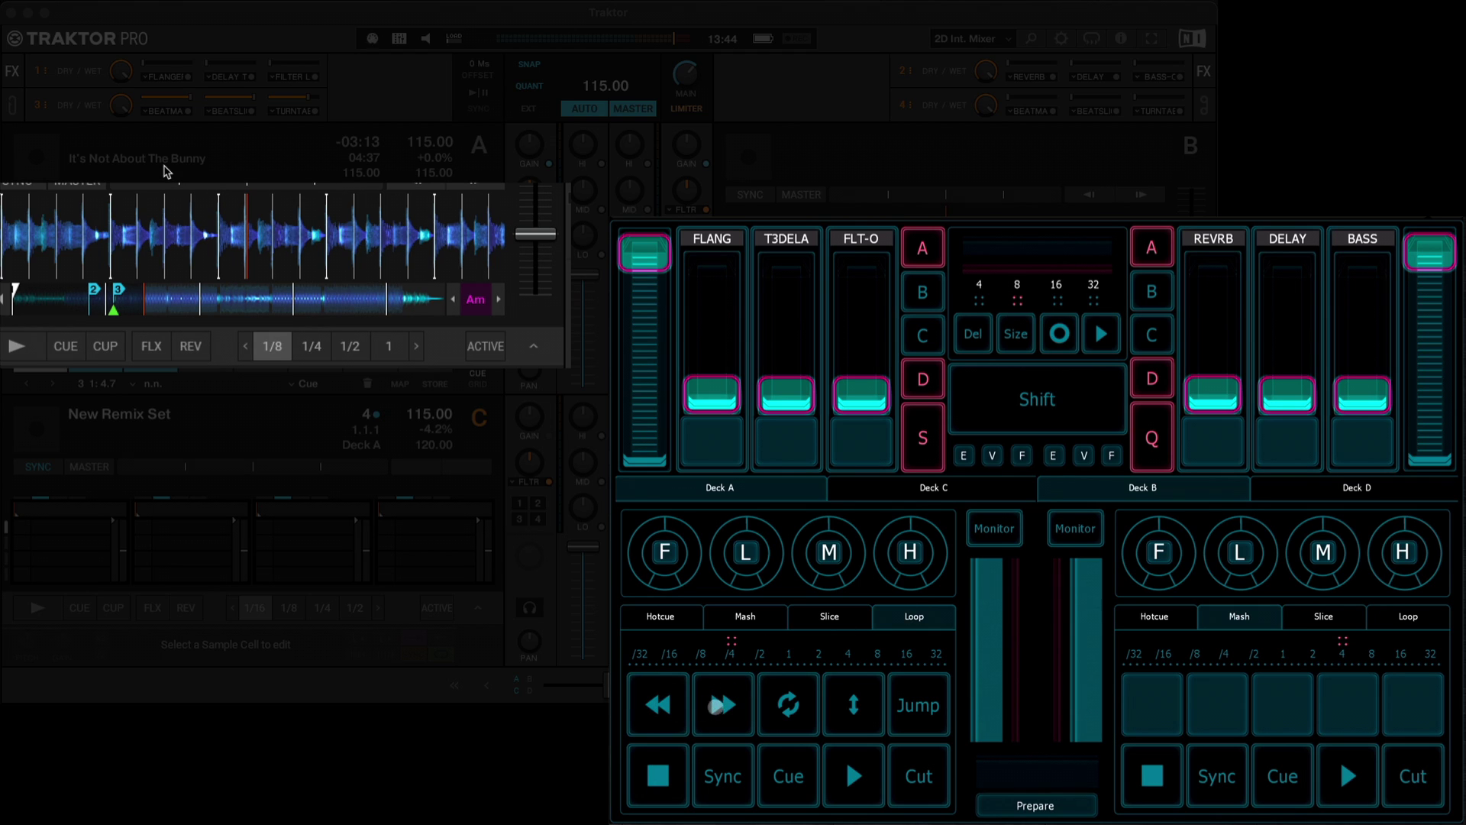
{"action": "left_click", "coordinate": [722, 704]}
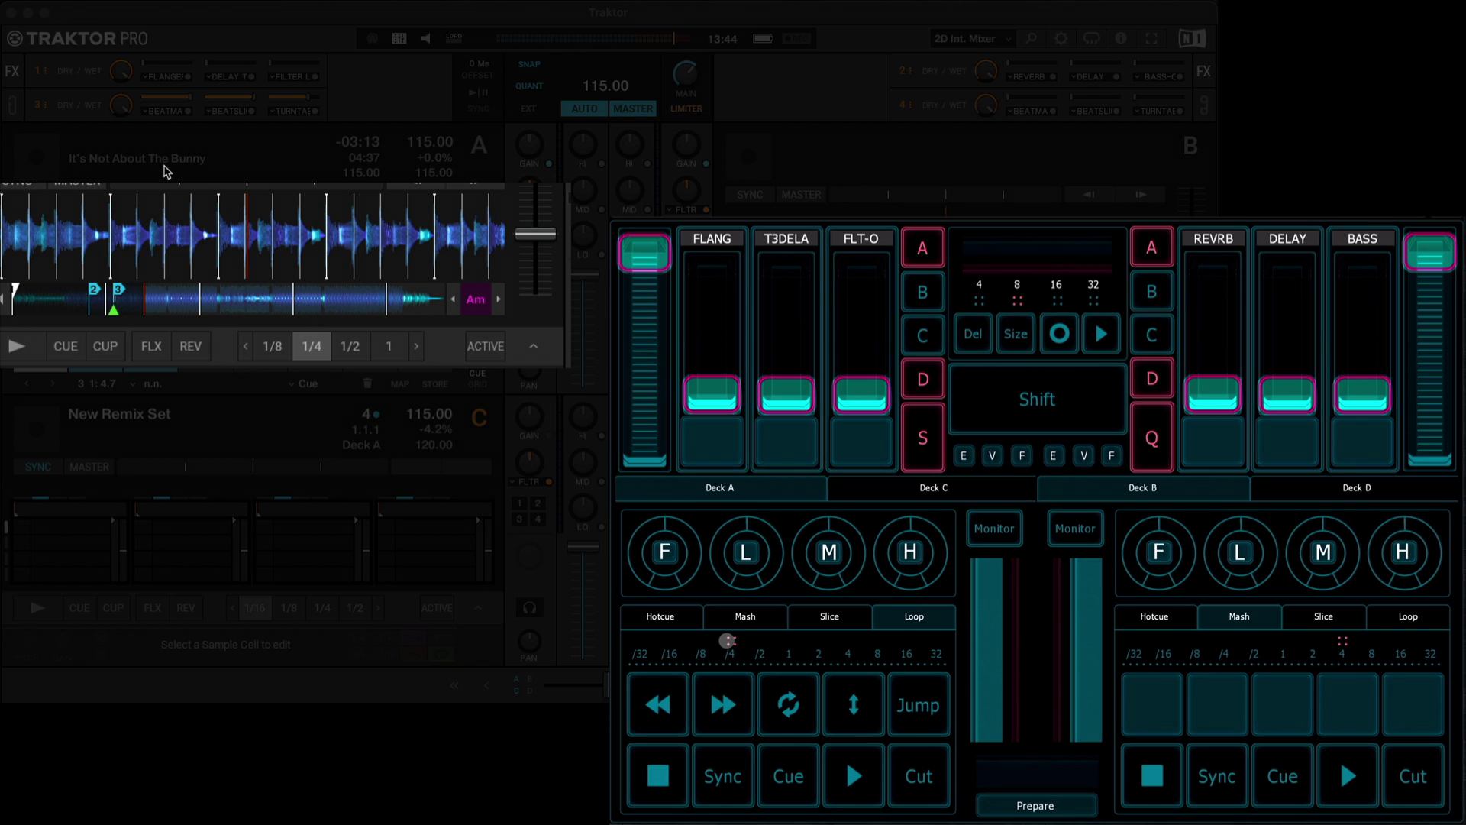
{"action": "left_click", "coordinate": [670, 703]}
{"action": "left_click", "coordinate": [722, 704]}
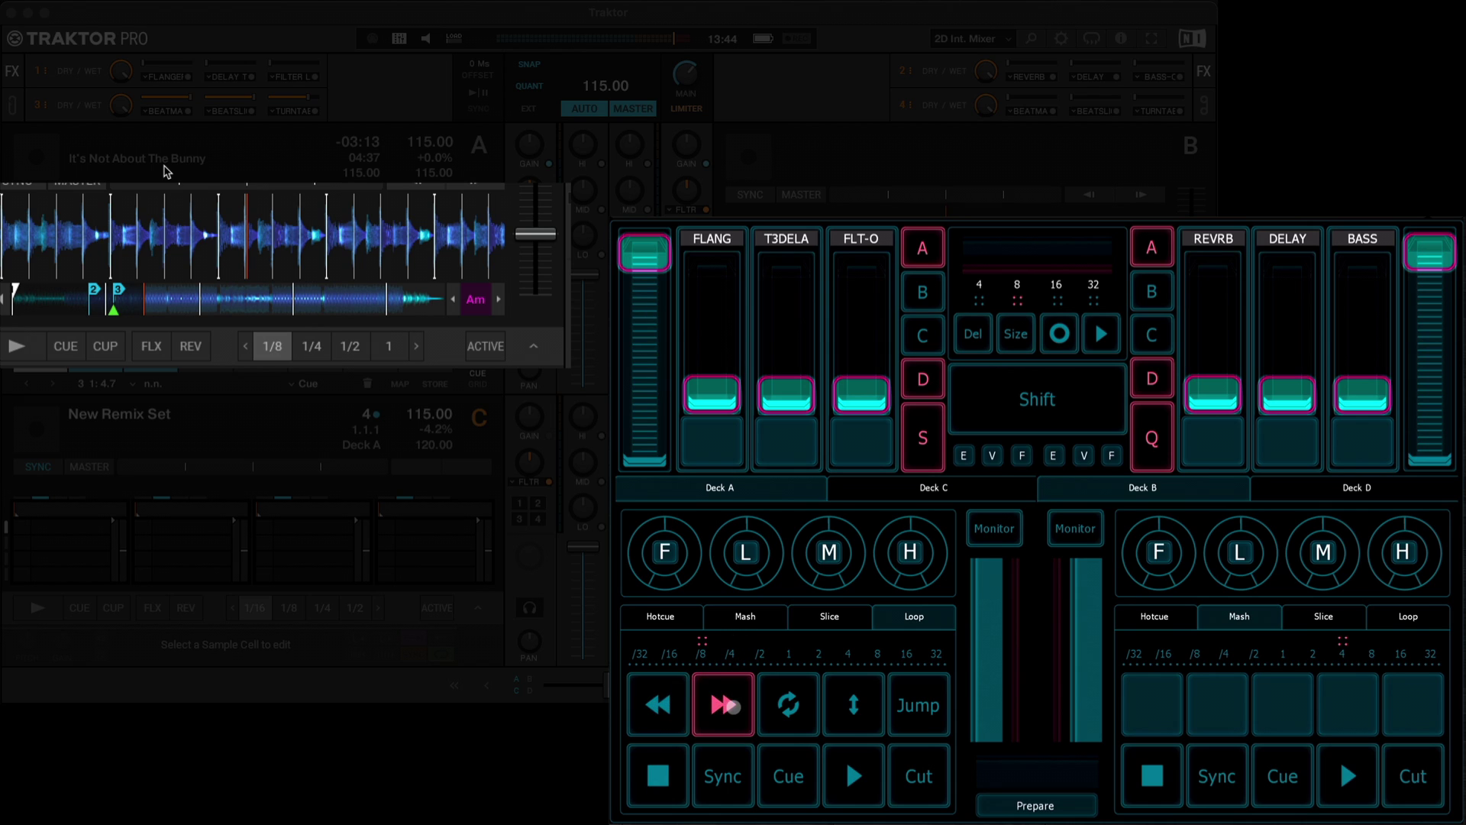
- Play Deck A in a 1/4 loop, grow it to 1, then engage a 4-beat loop
{"action": "left_click", "coordinate": [837, 764]}
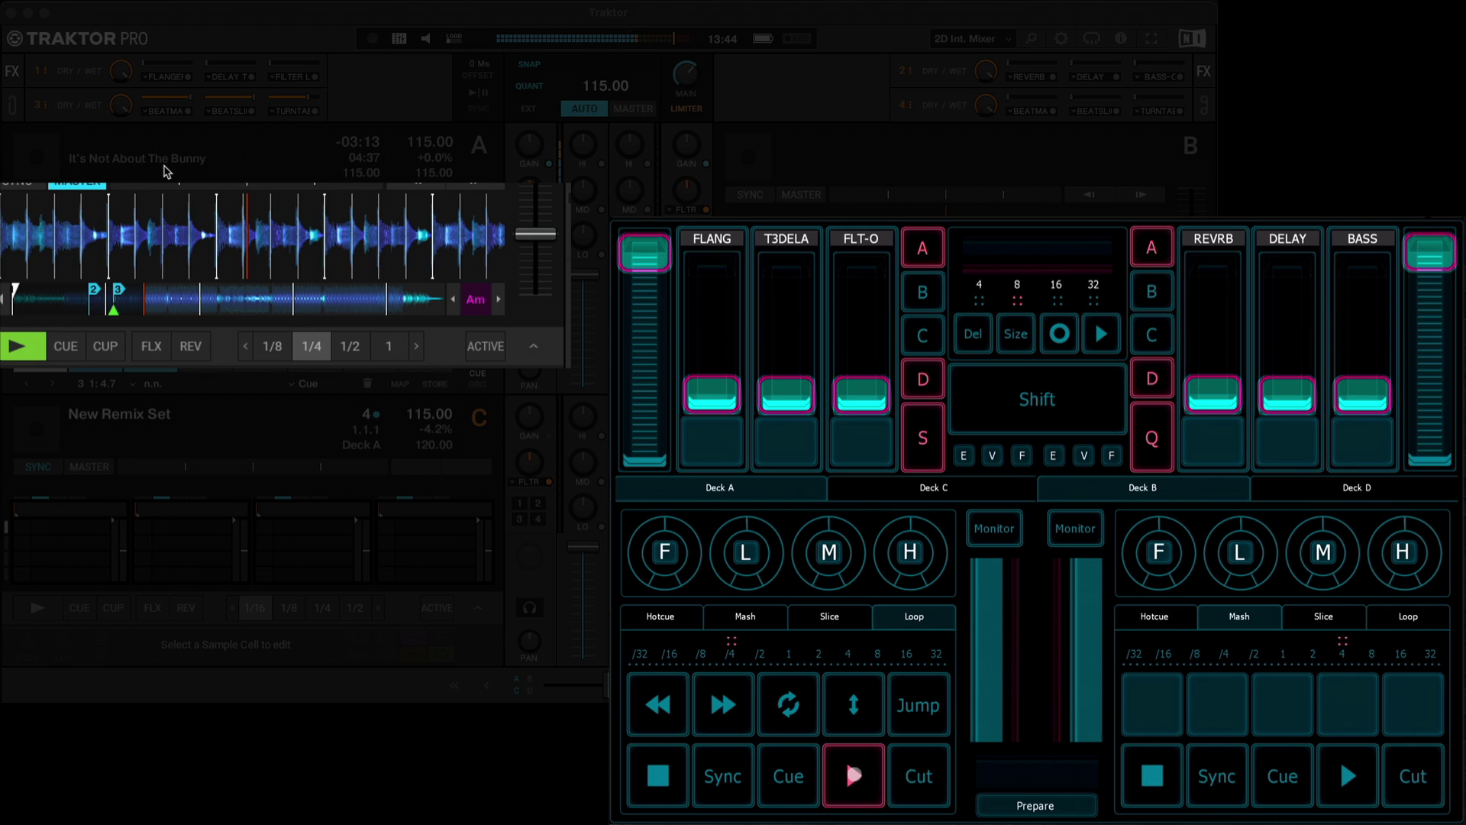
{"action": "left_click", "coordinate": [781, 697]}
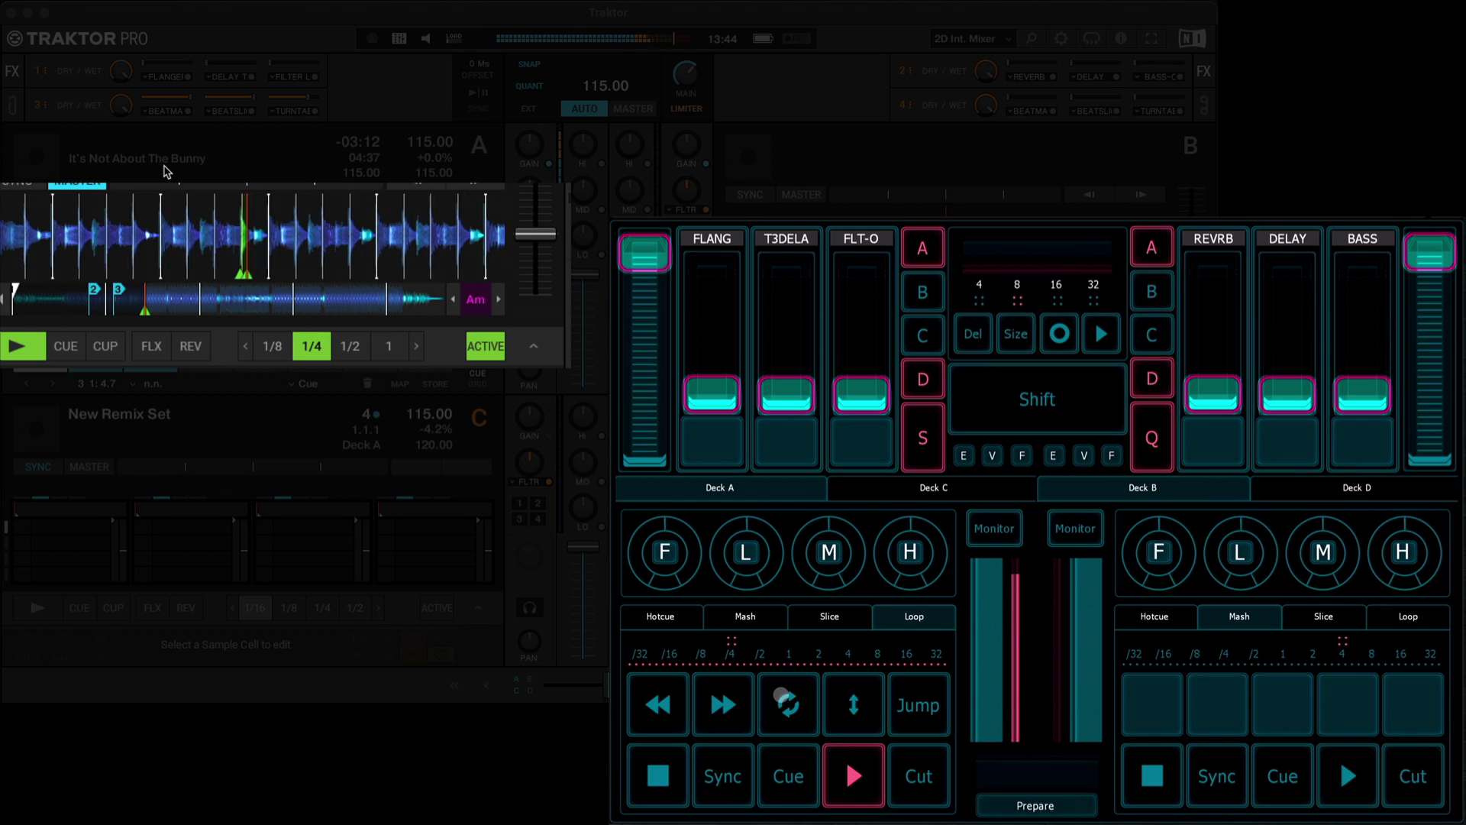
{"action": "left_click", "coordinate": [721, 705]}
{"action": "left_click", "coordinate": [720, 706]}
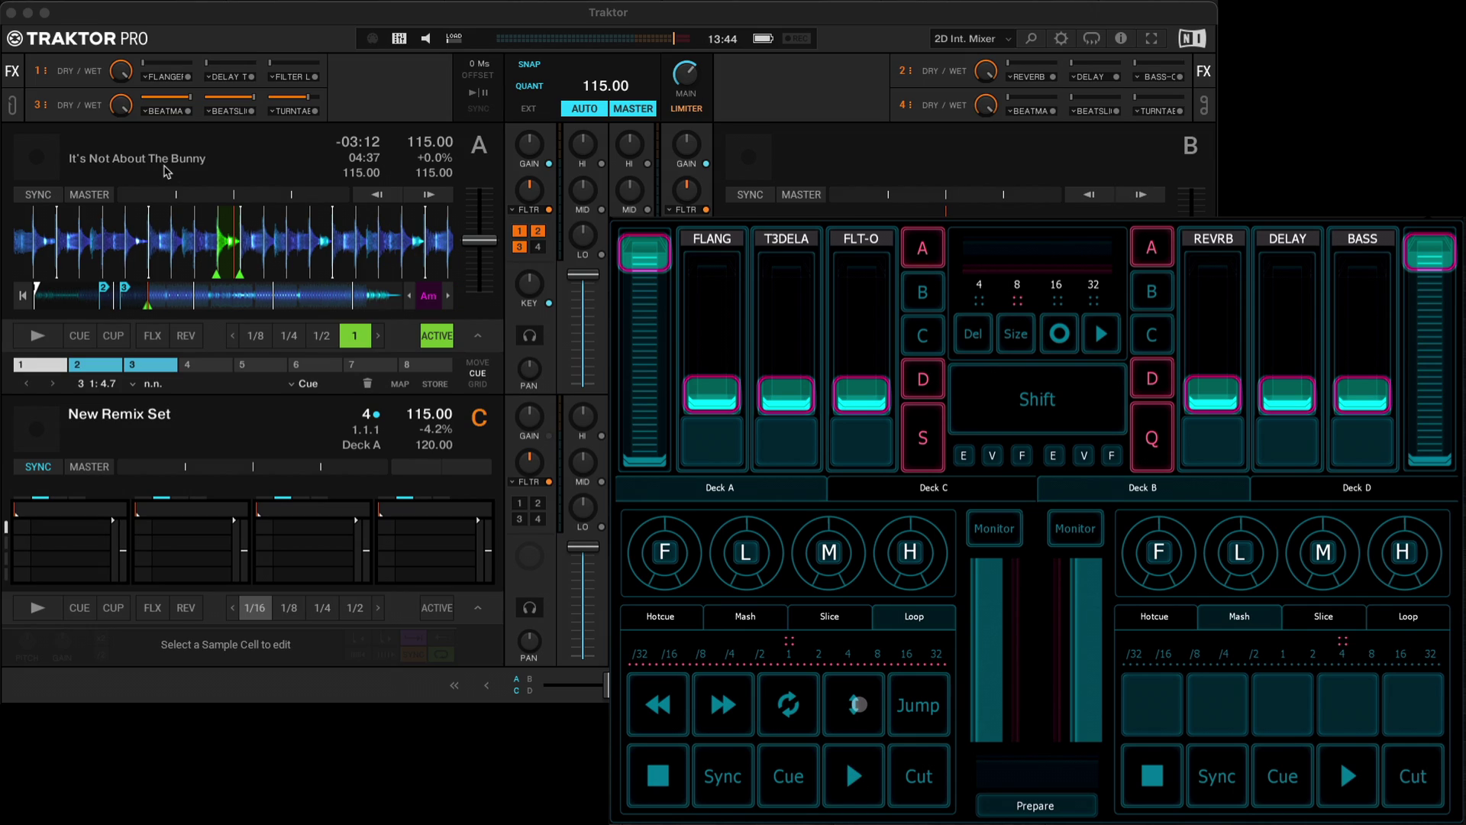
{"action": "left_click", "coordinate": [855, 704]}
{"action": "left_click", "coordinate": [788, 704]}
{"action": "left_click", "coordinate": [722, 704]}
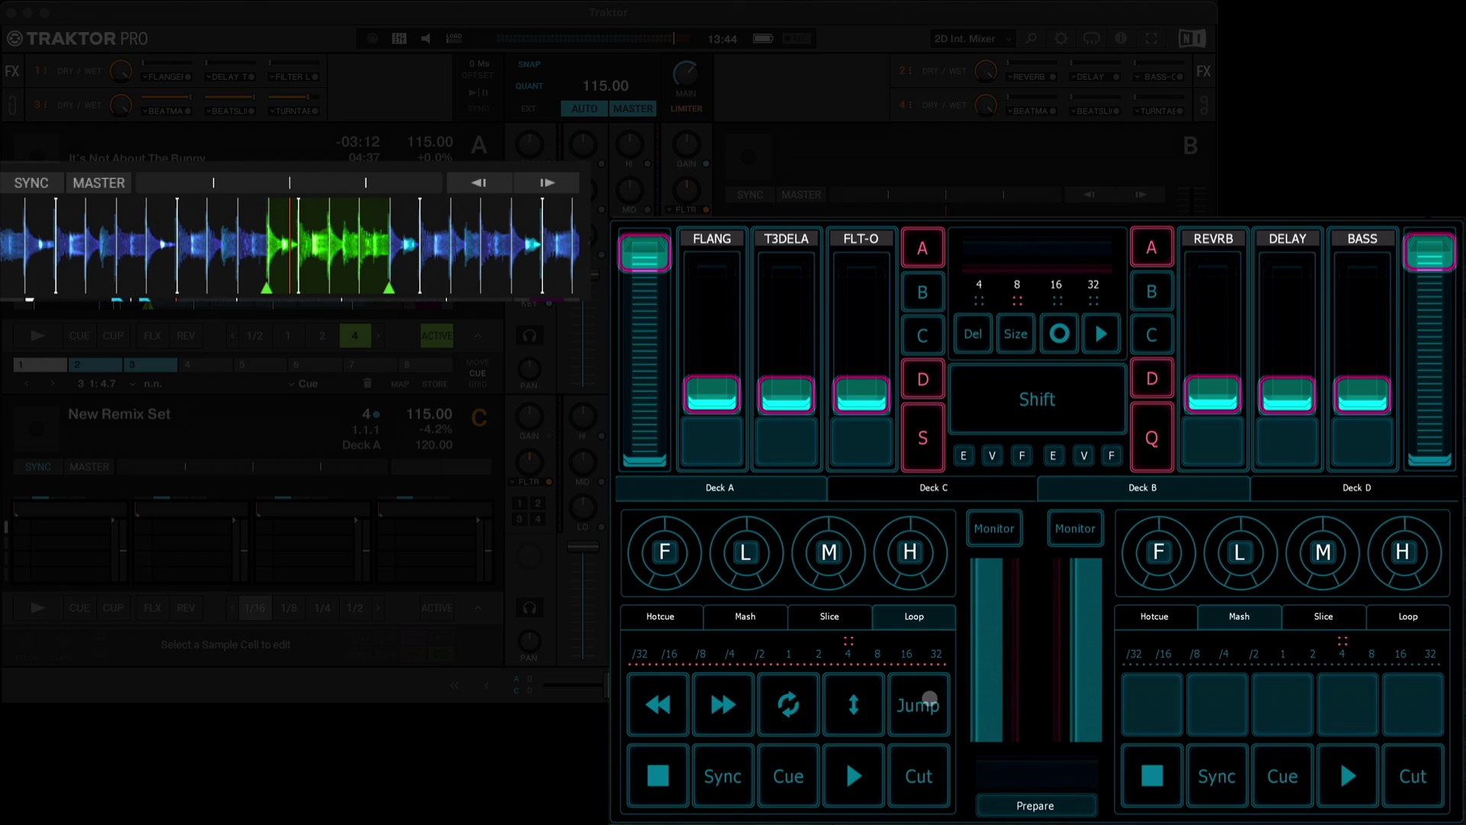
- Jump Deck A forward past the loop and back into it, toggling Shift on and off
{"action": "left_click", "coordinate": [928, 699]}
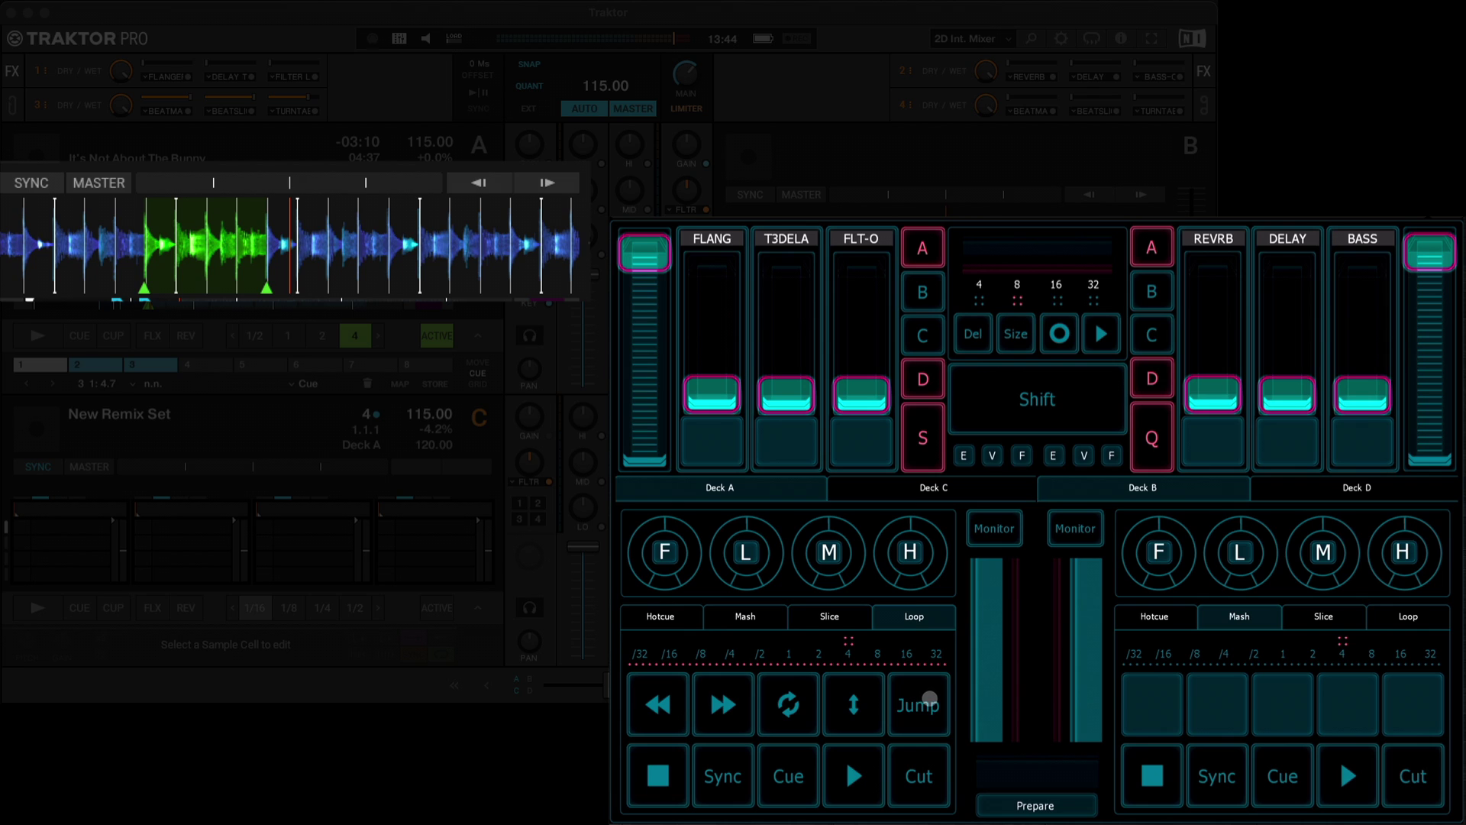
{"action": "left_click", "coordinate": [928, 699]}
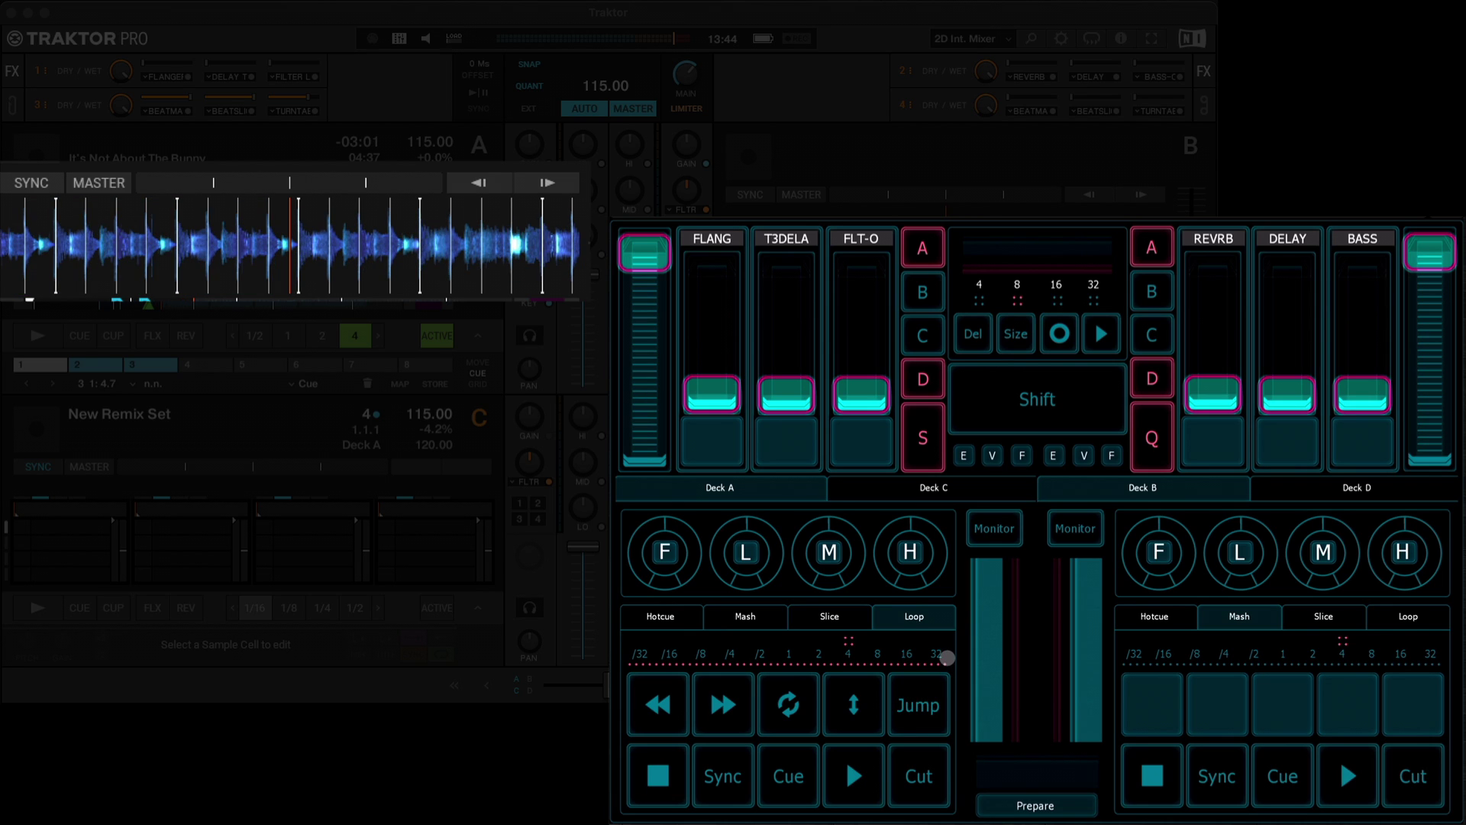
{"action": "left_click", "coordinate": [1037, 399]}
{"action": "left_click", "coordinate": [925, 704]}
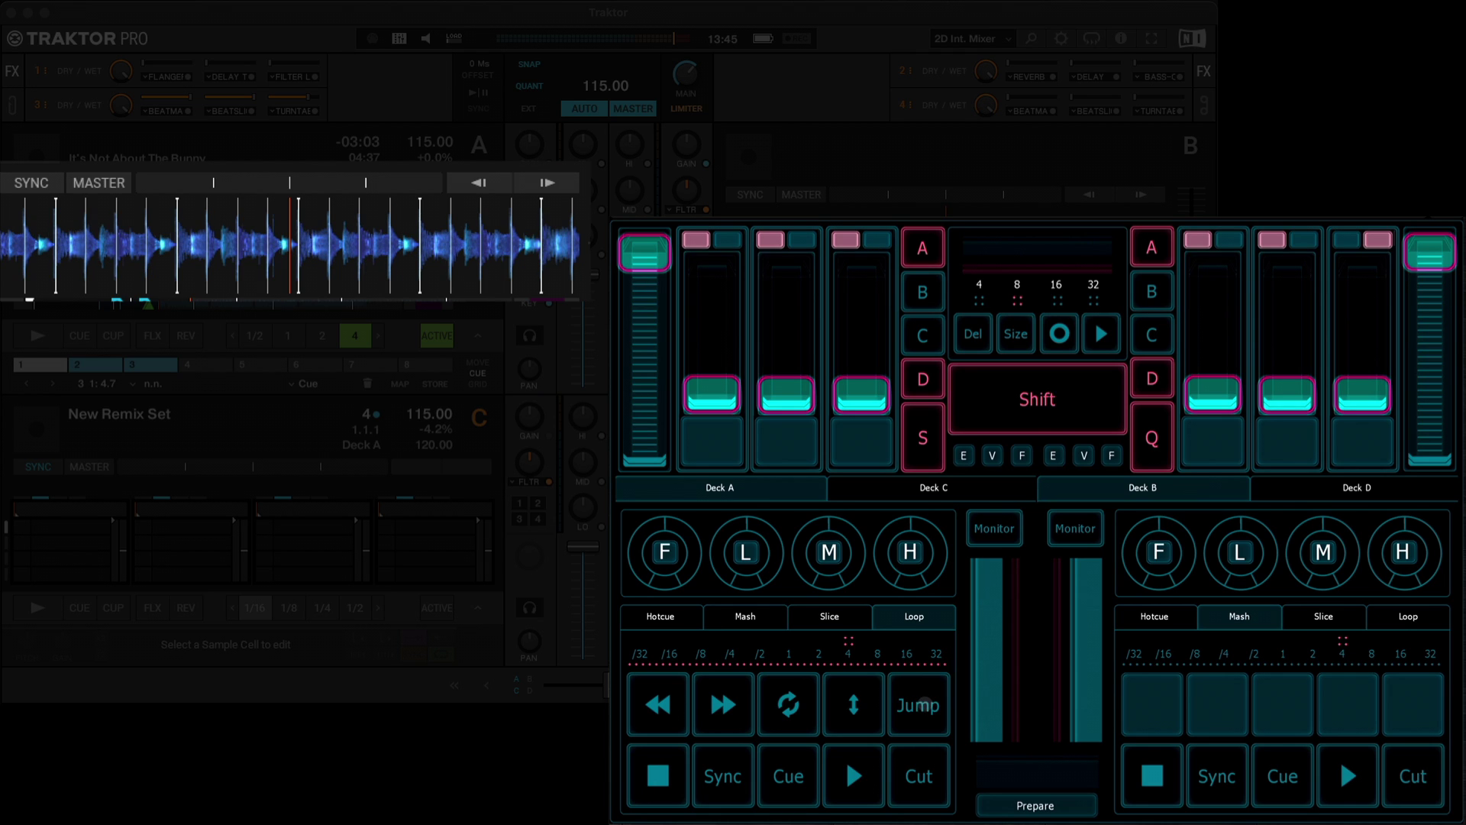
{"action": "left_click", "coordinate": [925, 703]}
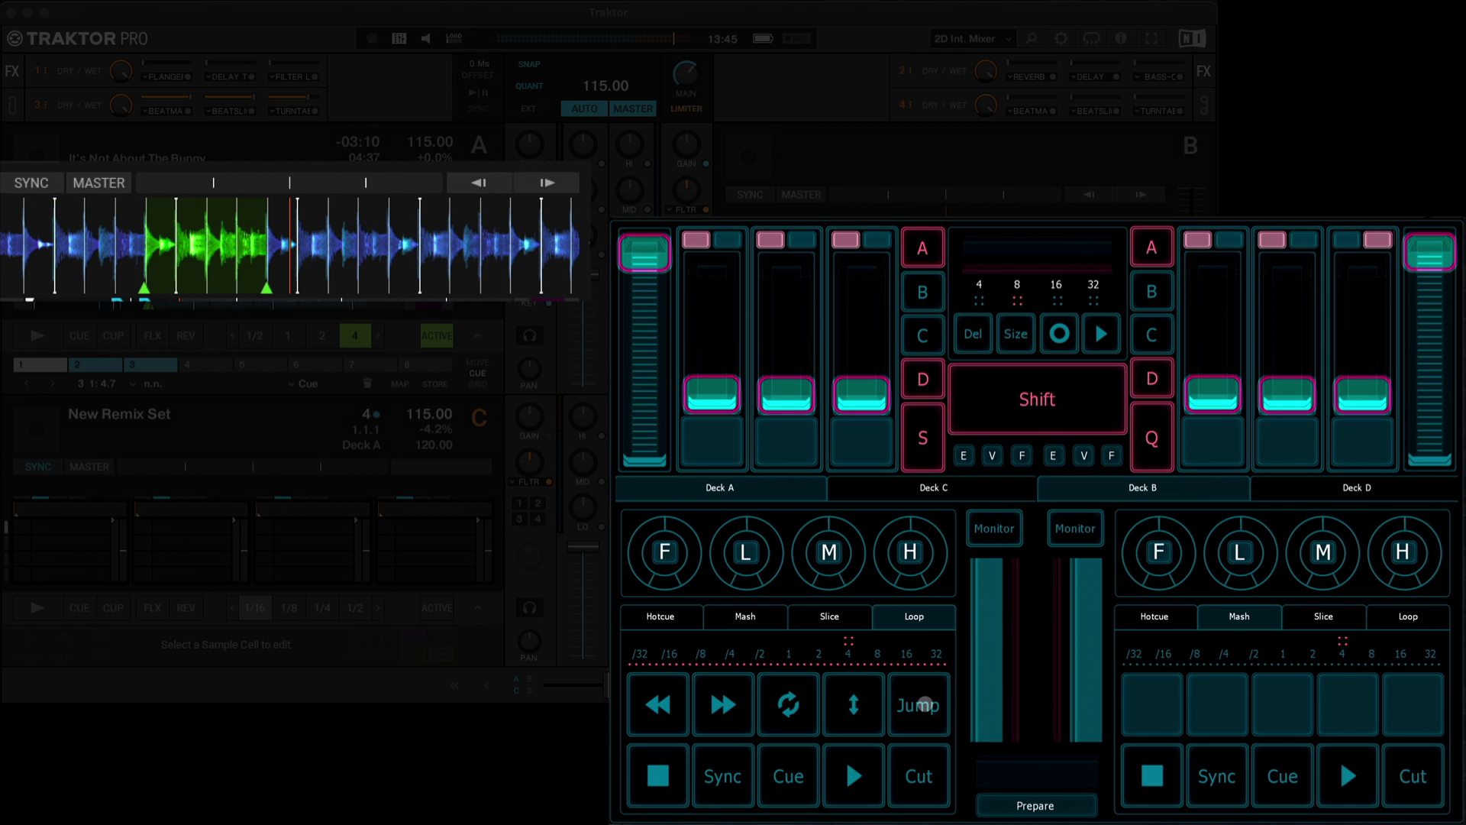
{"action": "left_click", "coordinate": [1037, 399]}
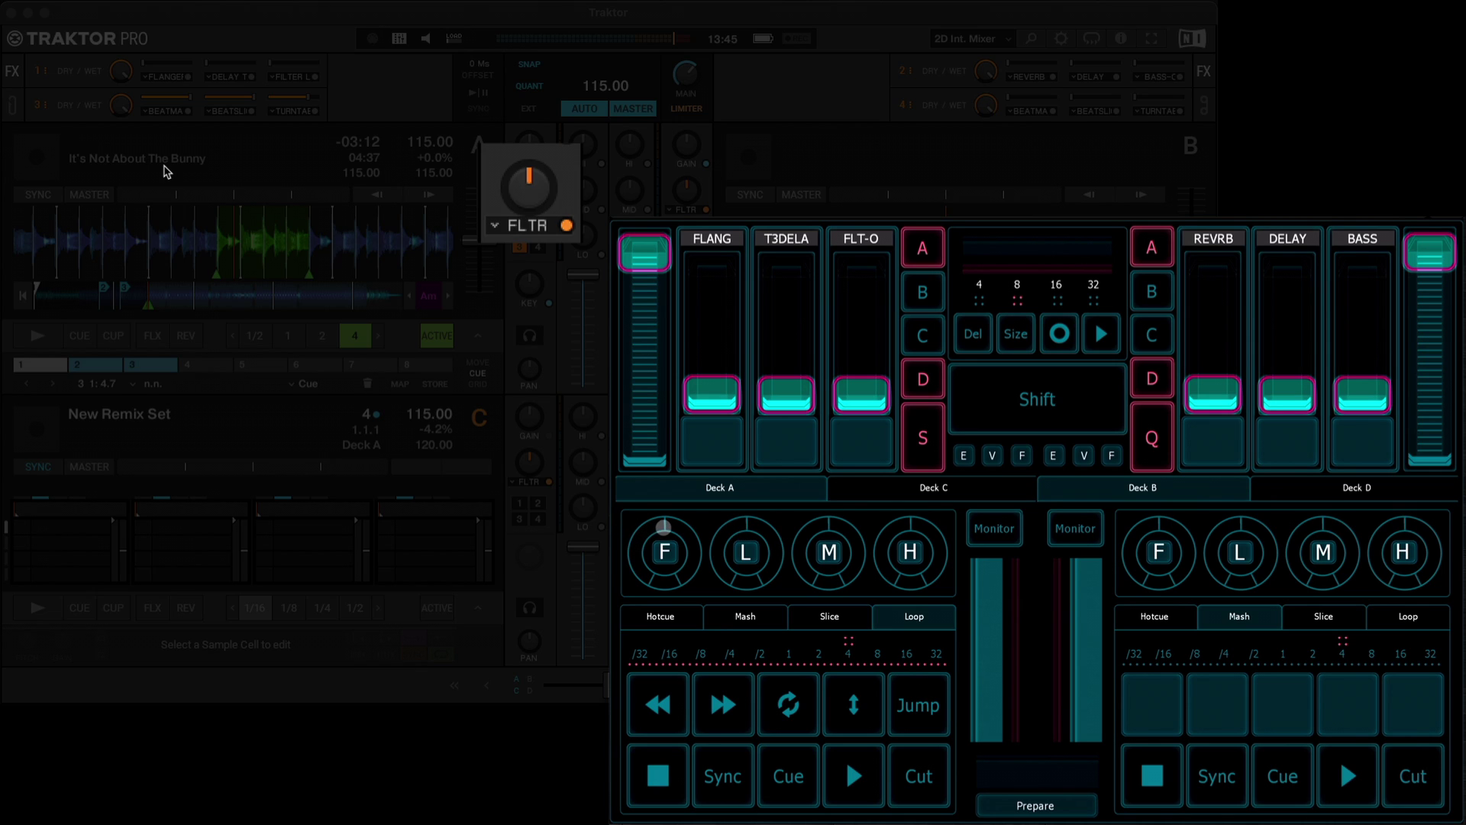
{"action": "mouse_move", "coordinate": [664, 526]}
{"action": "left_mouse_down"}
{"action": "mouse_move", "coordinate": [693, 553]}
{"action": "mouse_move", "coordinate": [645, 520]}
{"action": "mouse_move", "coordinate": [615, 561]}
{"action": "mouse_move", "coordinate": [646, 519]}
{"action": "mouse_move", "coordinate": [692, 559]}
{"action": "mouse_move", "coordinate": [641, 534]}
{"action": "mouse_move", "coordinate": [629, 551]}
{"action": "mouse_move", "coordinate": [671, 521]}
{"action": "left_mouse_up"}
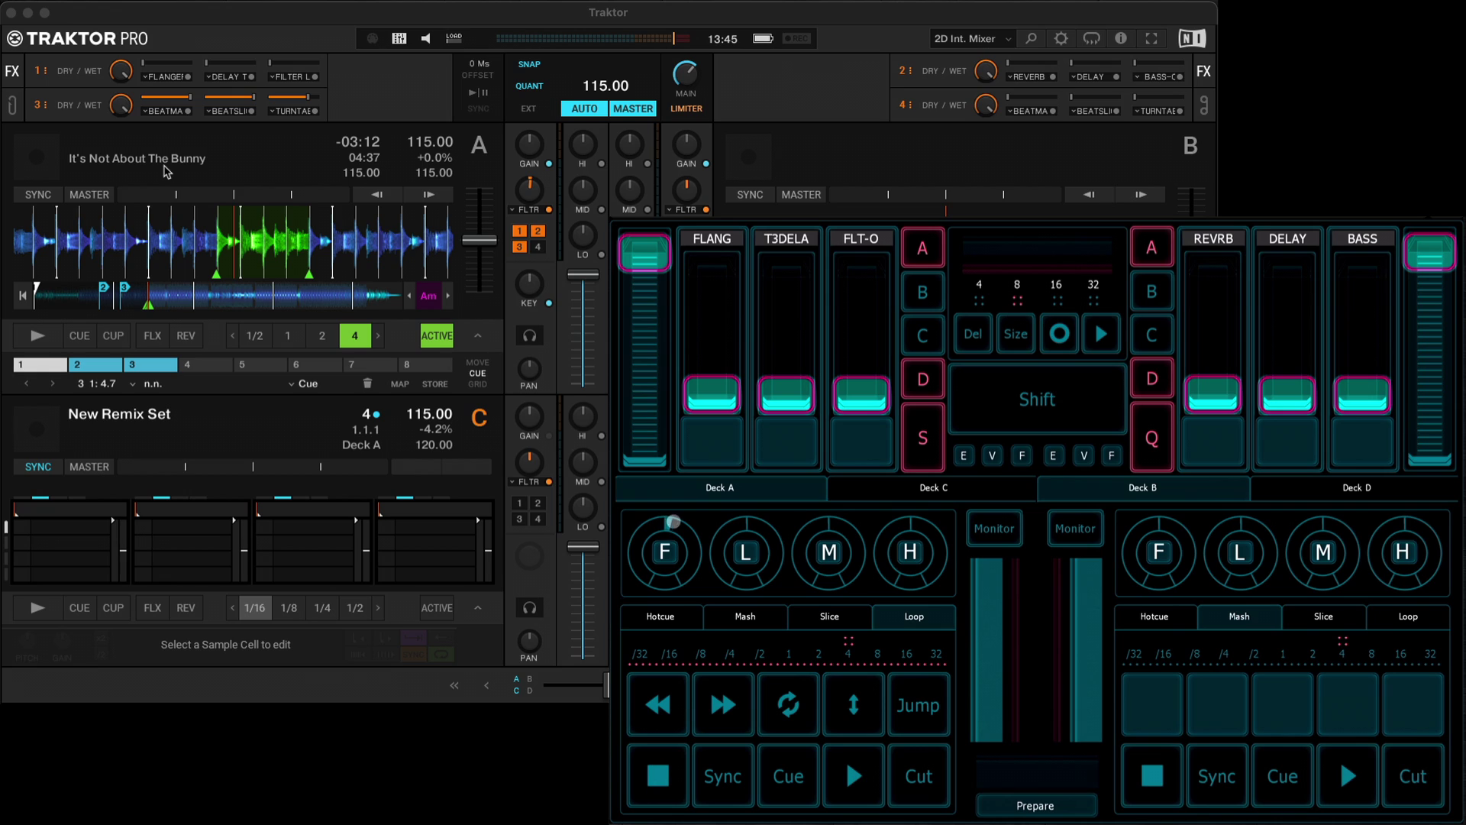
{"action": "mouse_move", "coordinate": [772, 526]}
{"action": "left_mouse_down"}
{"action": "mouse_move", "coordinate": [790, 527]}
{"action": "mouse_move", "coordinate": [760, 526]}
{"action": "mouse_move", "coordinate": [859, 544]}
{"action": "mouse_move", "coordinate": [928, 533]}
{"action": "mouse_move", "coordinate": [941, 552]}
{"action": "left_mouse_up"}
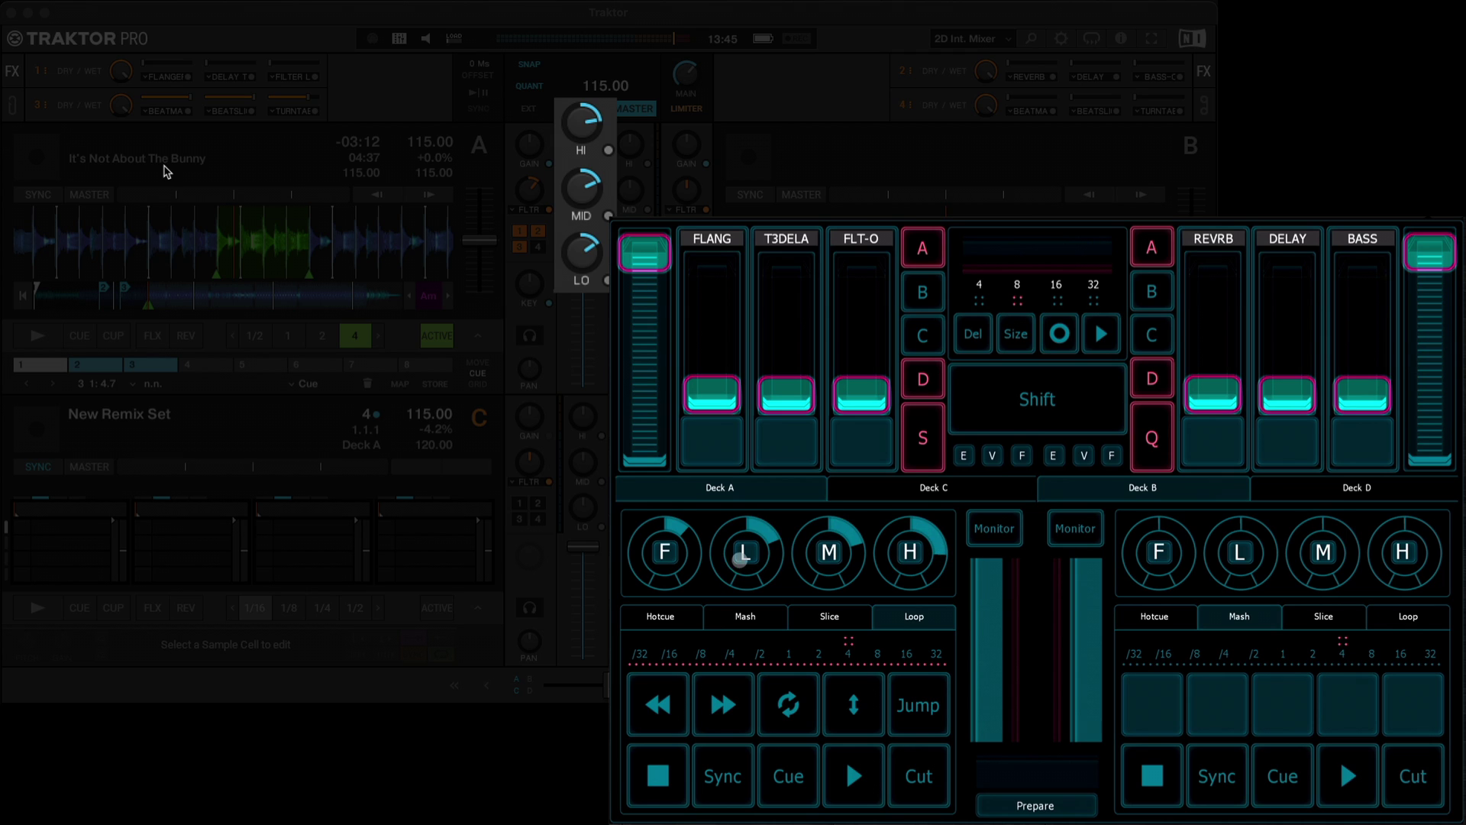
{"action": "double_click", "coordinate": [744, 551]}
{"action": "double_click", "coordinate": [663, 551]}
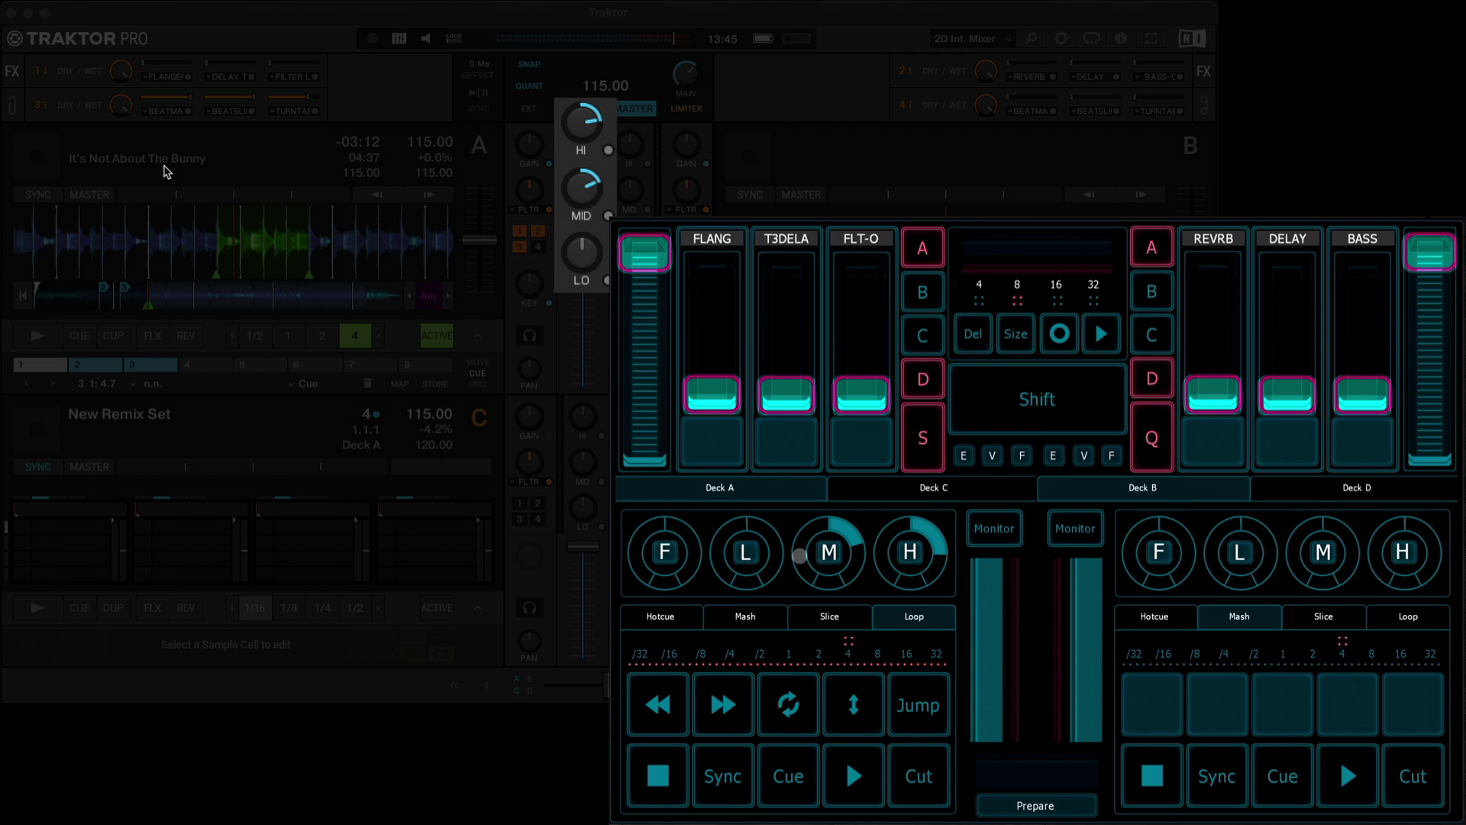
{"action": "double_click", "coordinate": [829, 551]}
{"action": "double_click", "coordinate": [908, 551]}
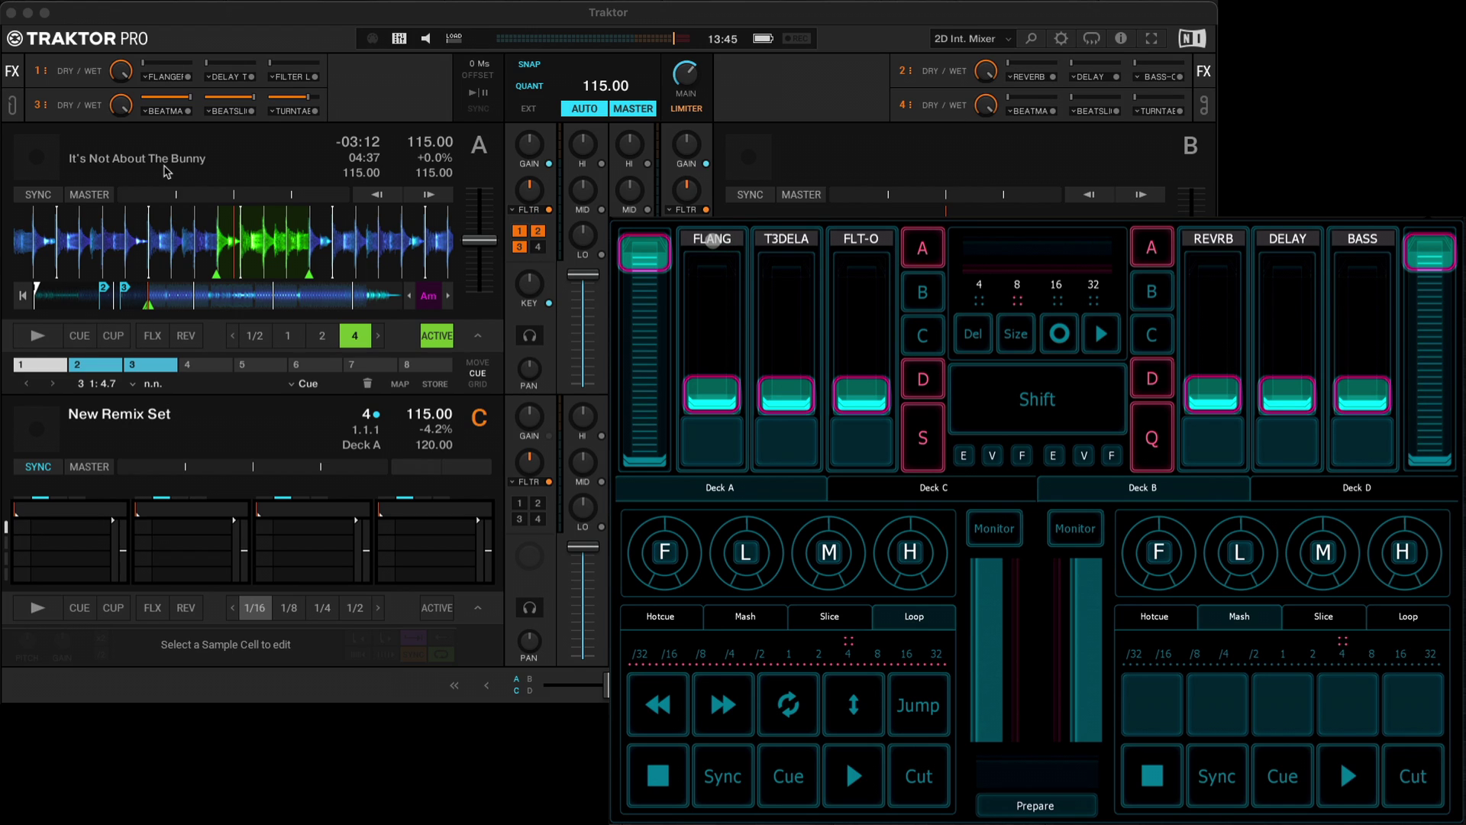
- Browse the effect lists of FX slots 1, 2 and 3 unchanged, and toggle the shift layer
{"action": "left_click", "coordinate": [712, 238]}
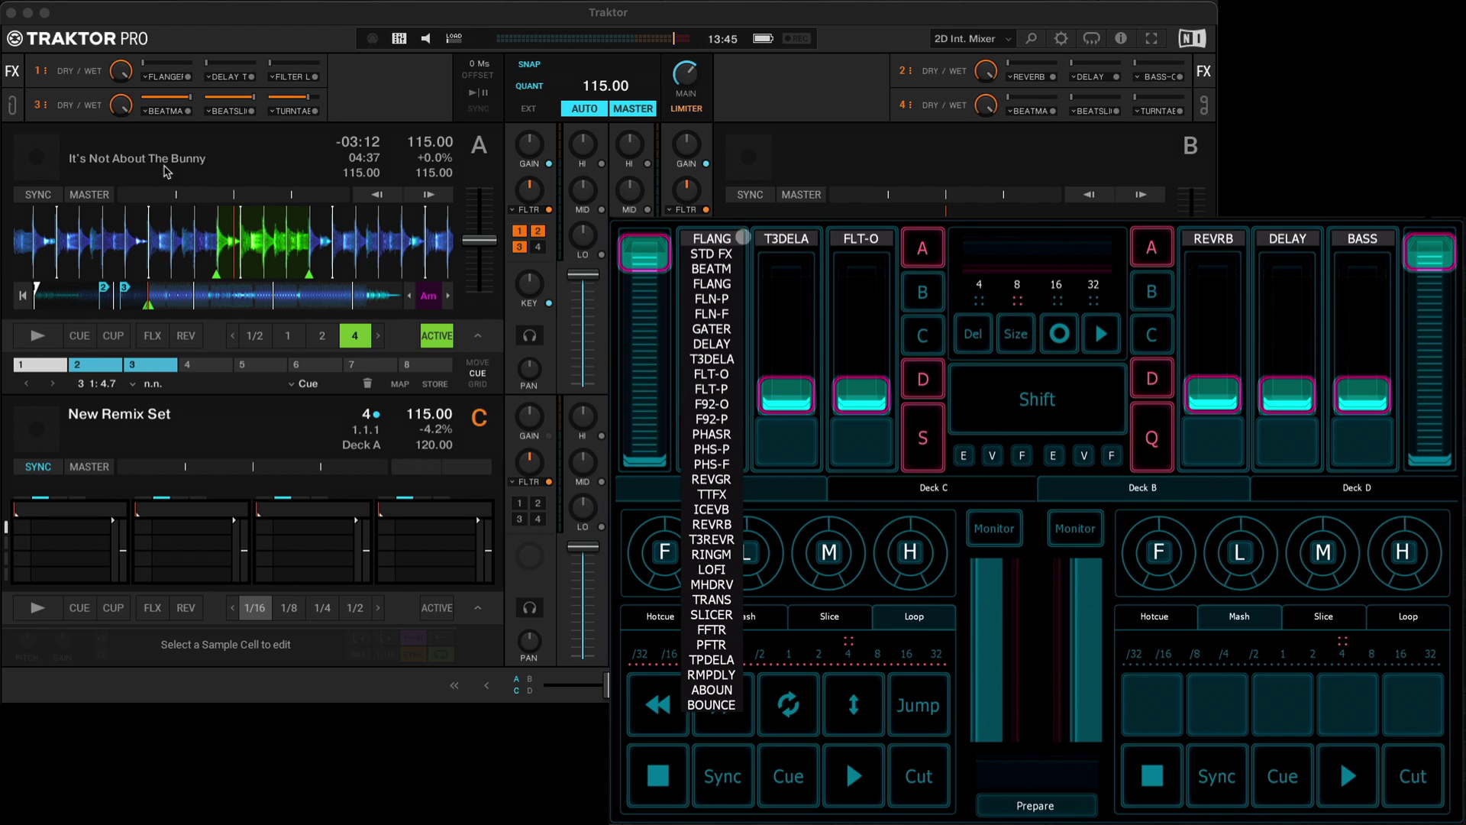
{"action": "left_click", "coordinate": [712, 238]}
{"action": "left_click", "coordinate": [794, 239]}
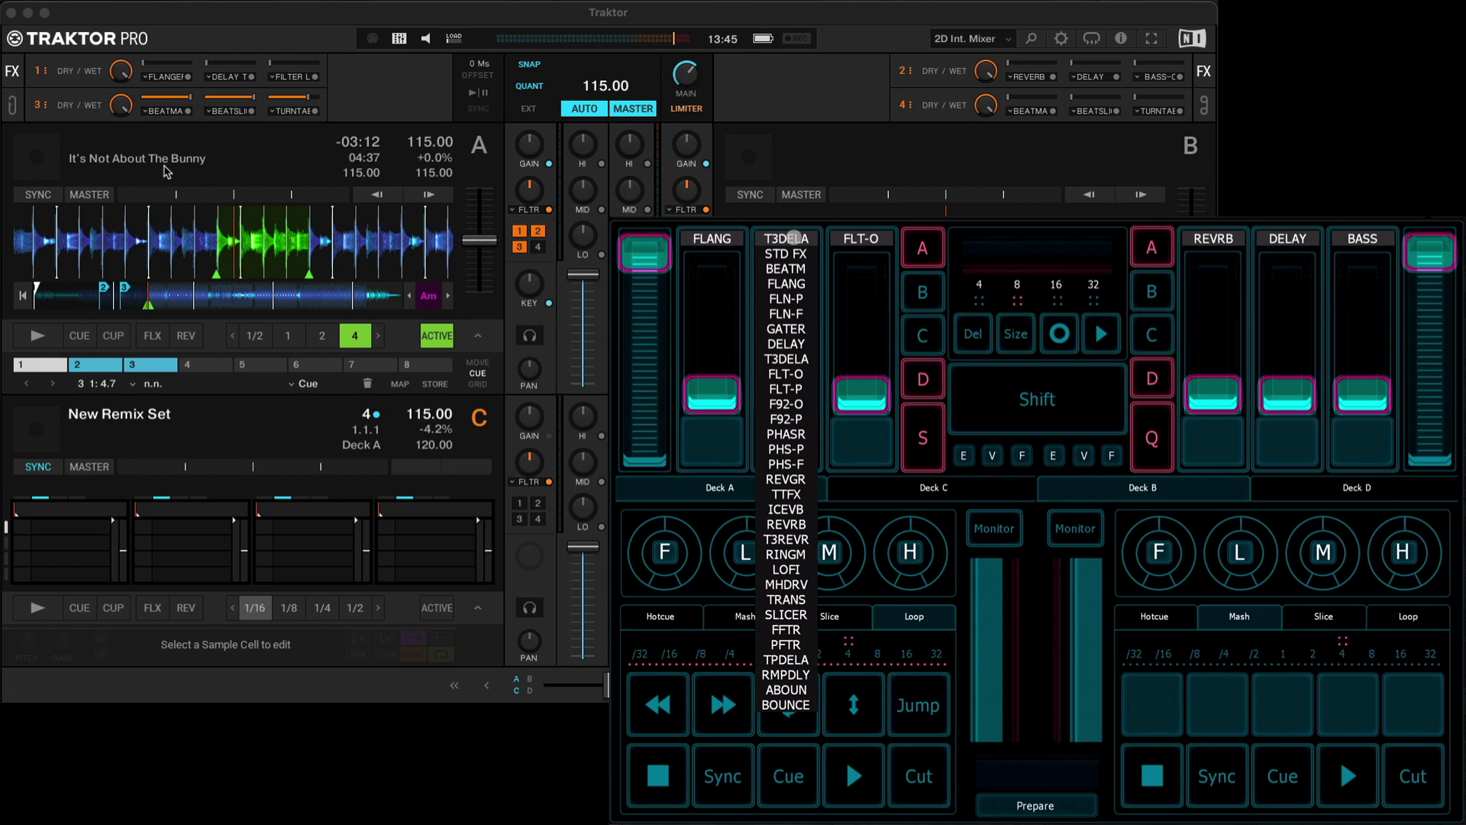
{"action": "left_click", "coordinate": [794, 238]}
{"action": "left_click", "coordinate": [855, 238]}
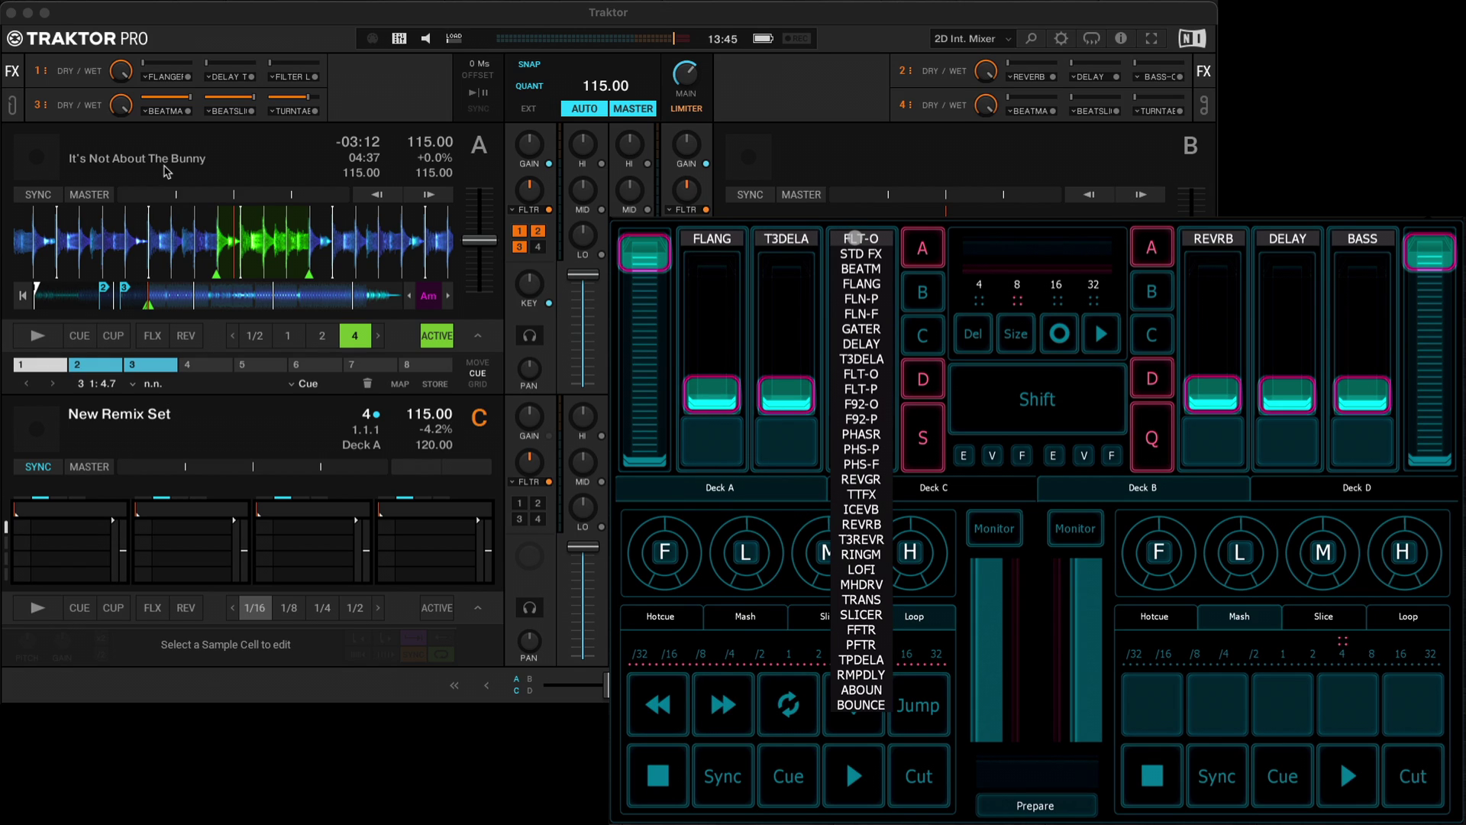
{"action": "left_click", "coordinate": [855, 238]}
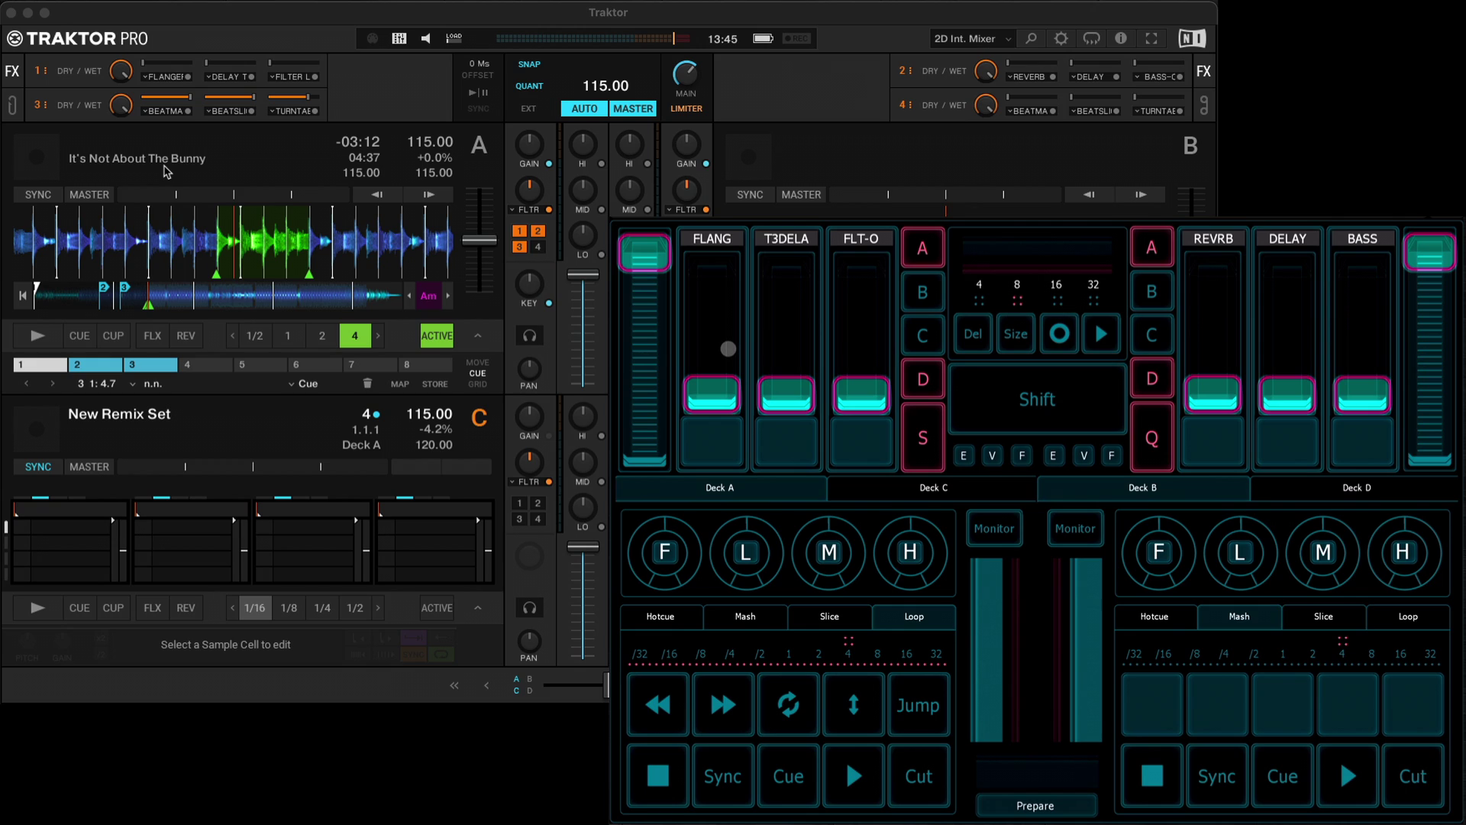
{"action": "left_click", "coordinate": [961, 430]}
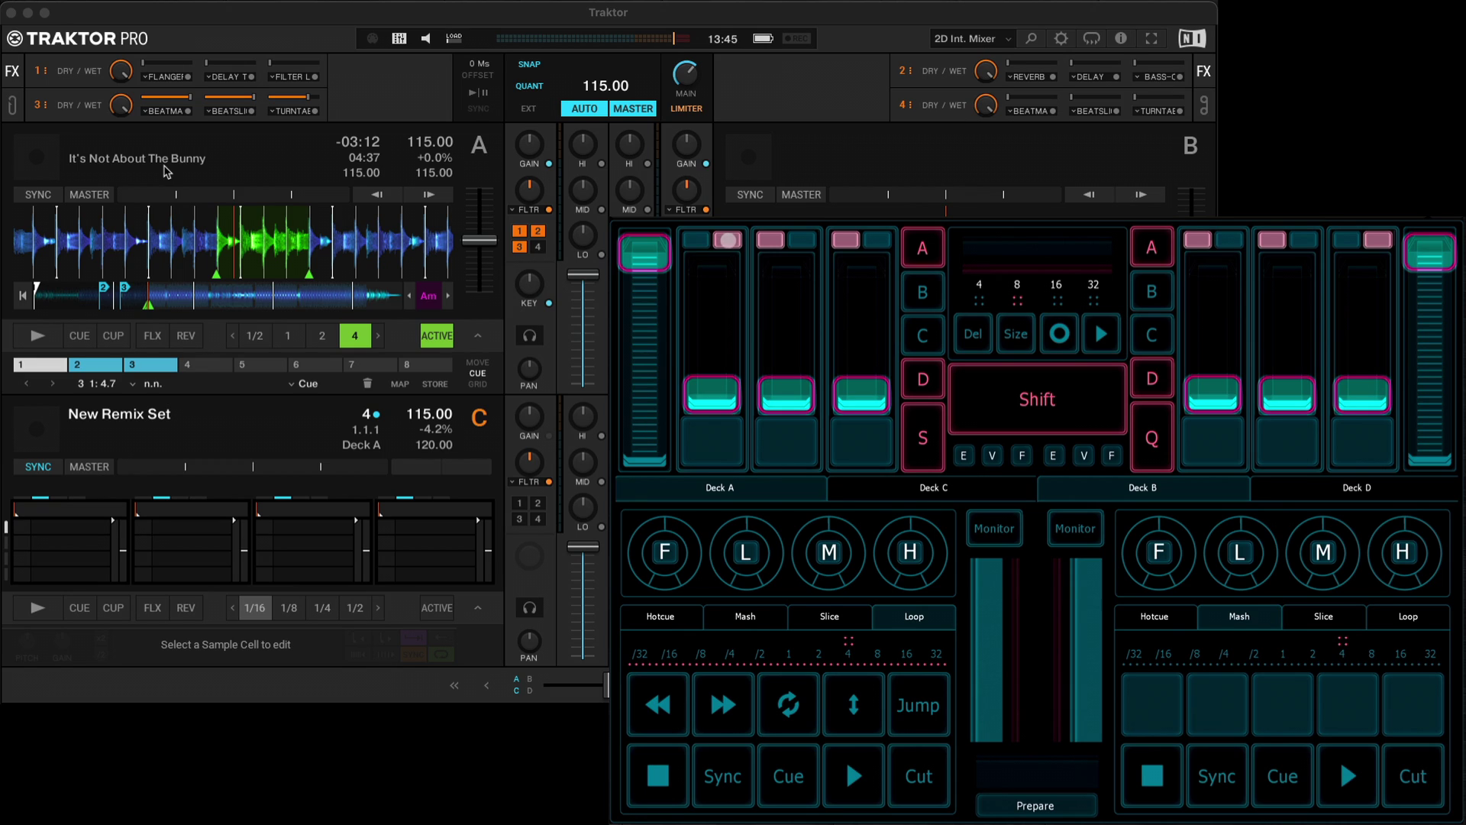
{"action": "left_click", "coordinate": [1037, 399]}
- Set FX slot 1 to LASER, then POLAR, and finally FLANG
{"action": "left_click", "coordinate": [712, 239]}
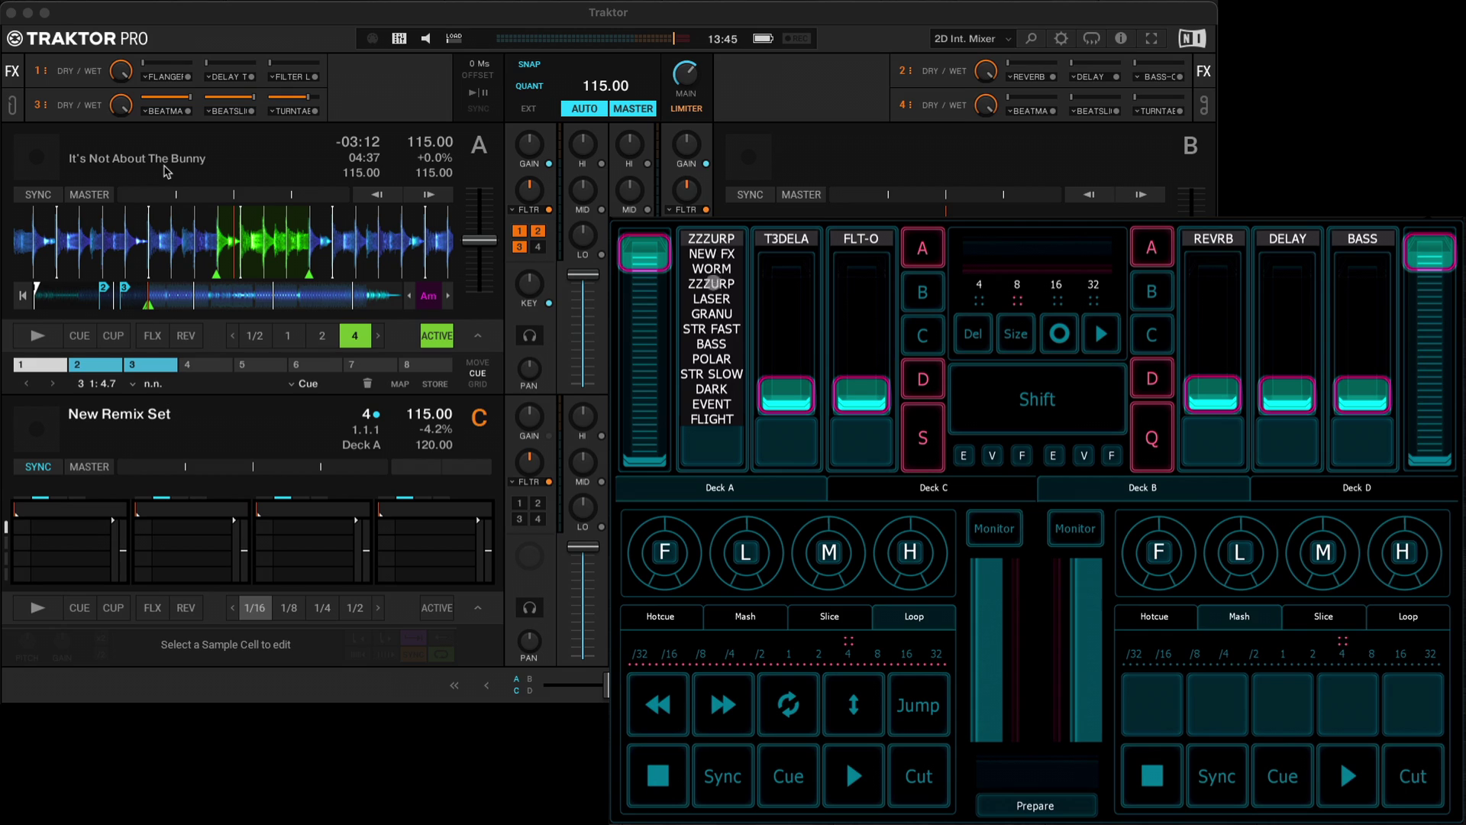
{"action": "left_click", "coordinate": [713, 332]}
{"action": "left_click", "coordinate": [712, 239]}
{"action": "left_click", "coordinate": [716, 358]}
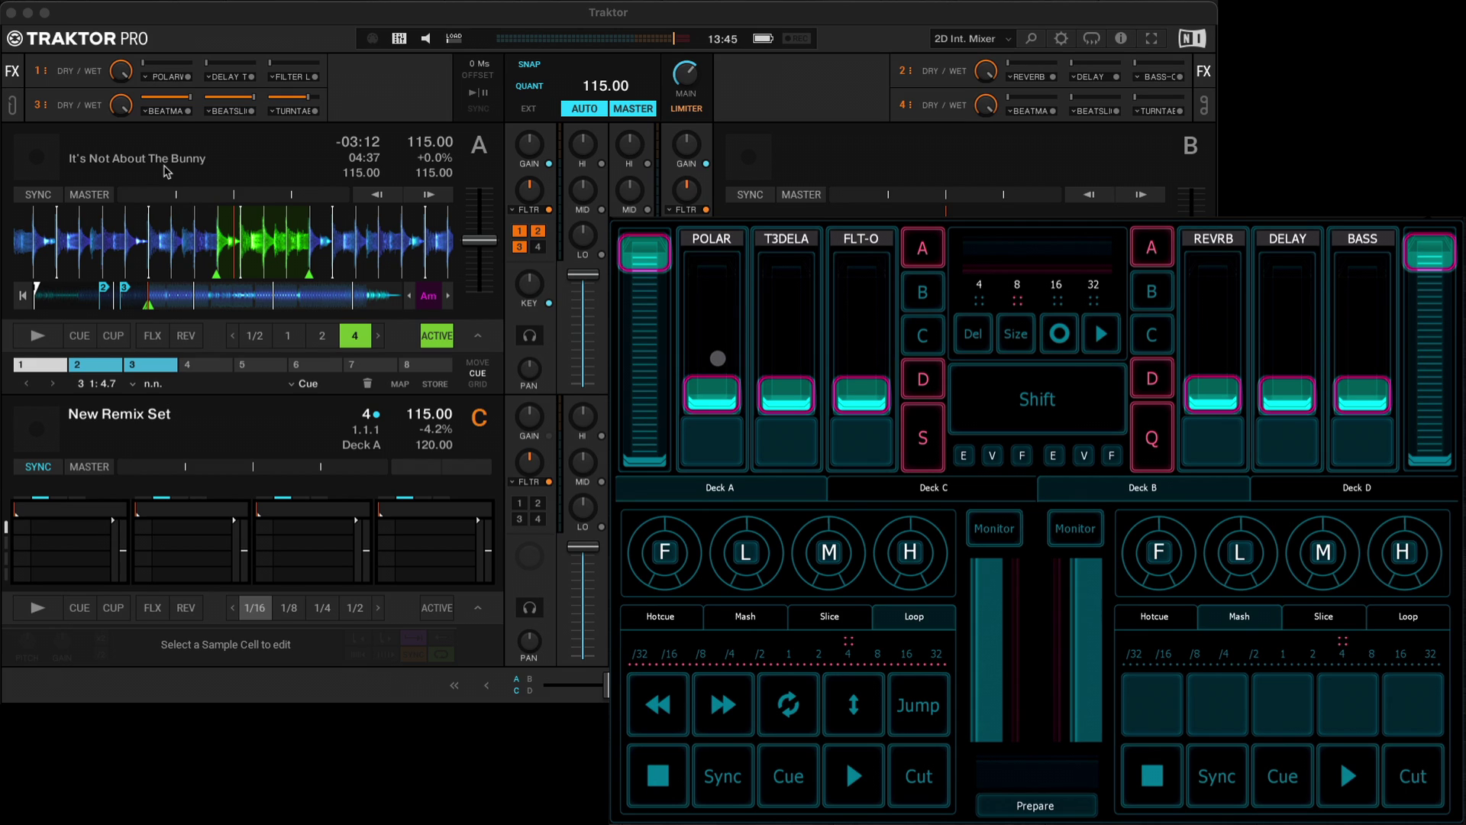
{"action": "left_click", "coordinate": [707, 239]}
- Play Deck A, raising T3DELA and toggling the FLANG, T3DELA and FLT-O effects
{"action": "left_click", "coordinate": [924, 380]}
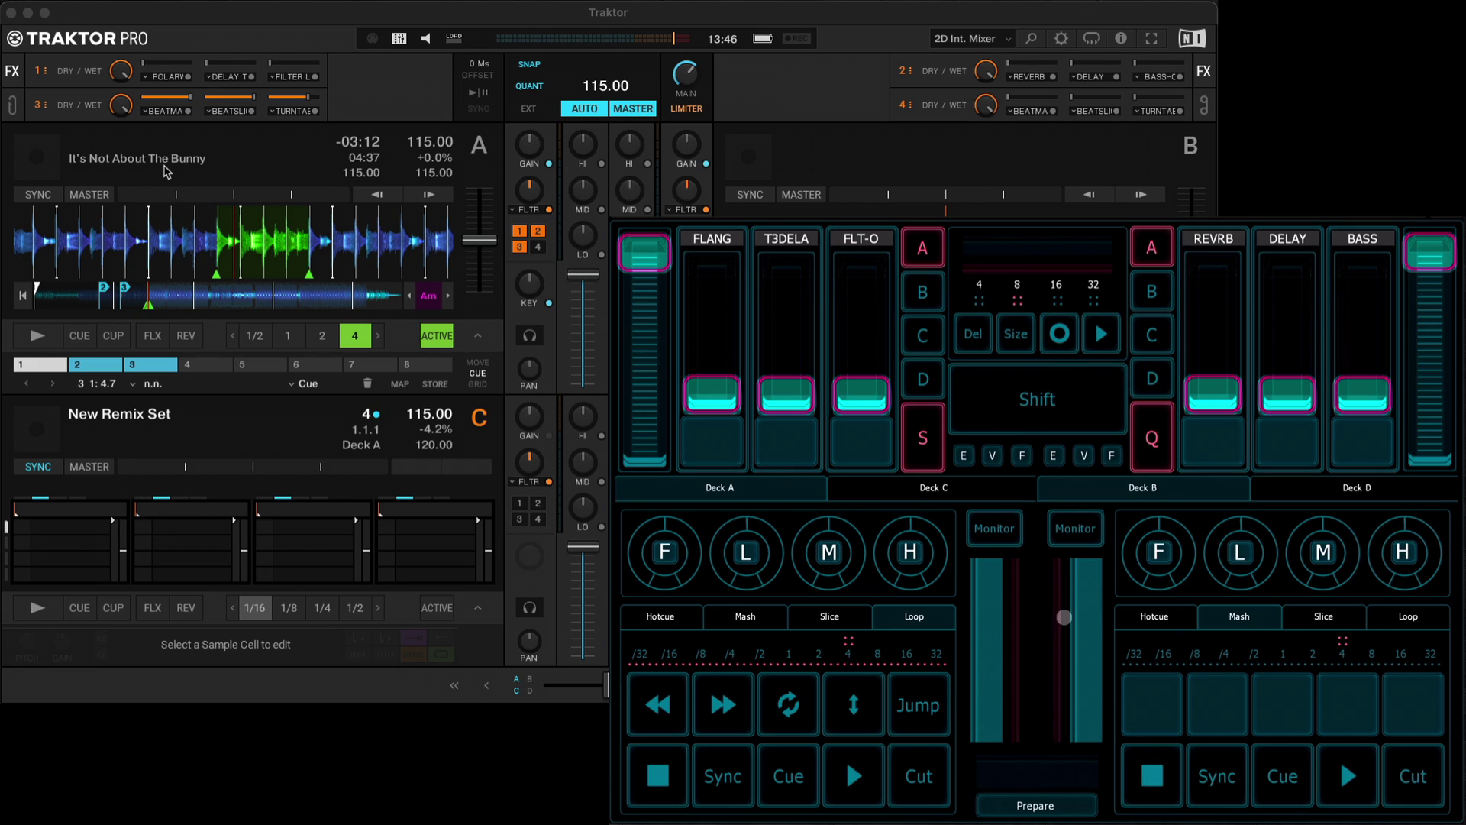
{"action": "left_click", "coordinate": [853, 777]}
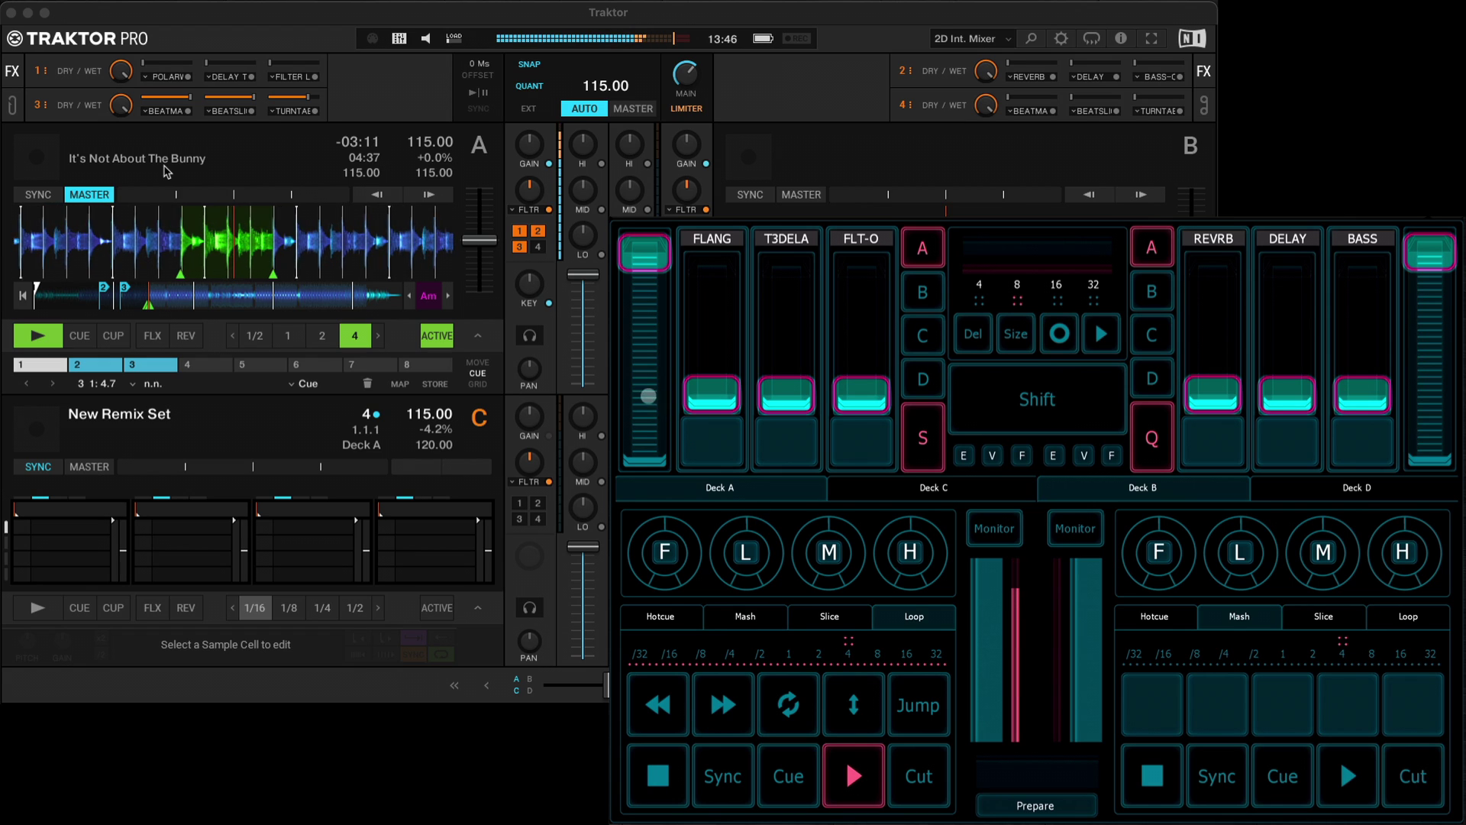
{"action": "left_click", "coordinate": [714, 441]}
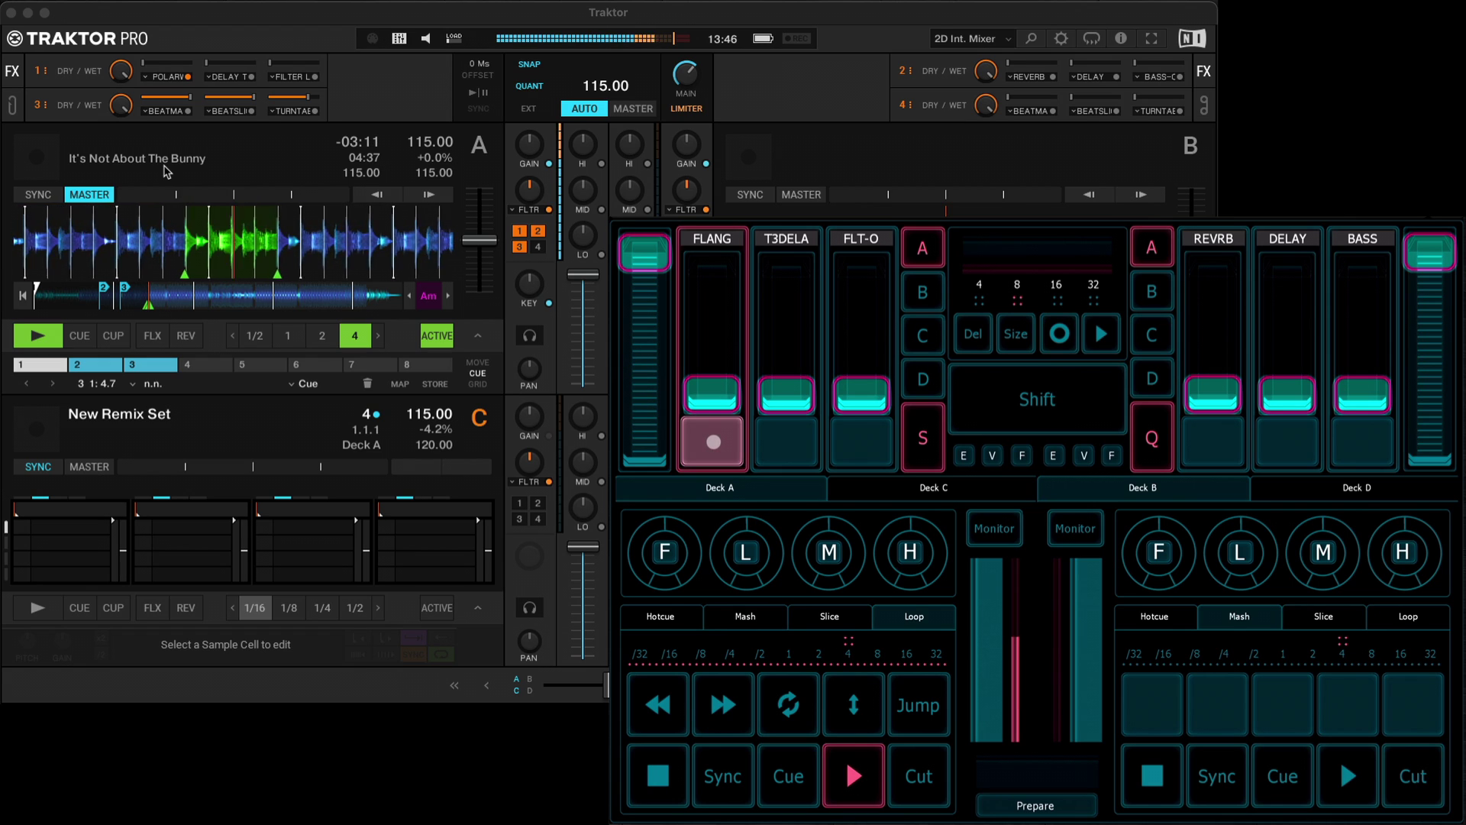
{"action": "left_click_drag", "start_coordinate": [753, 395], "coordinate": [767, 350]}
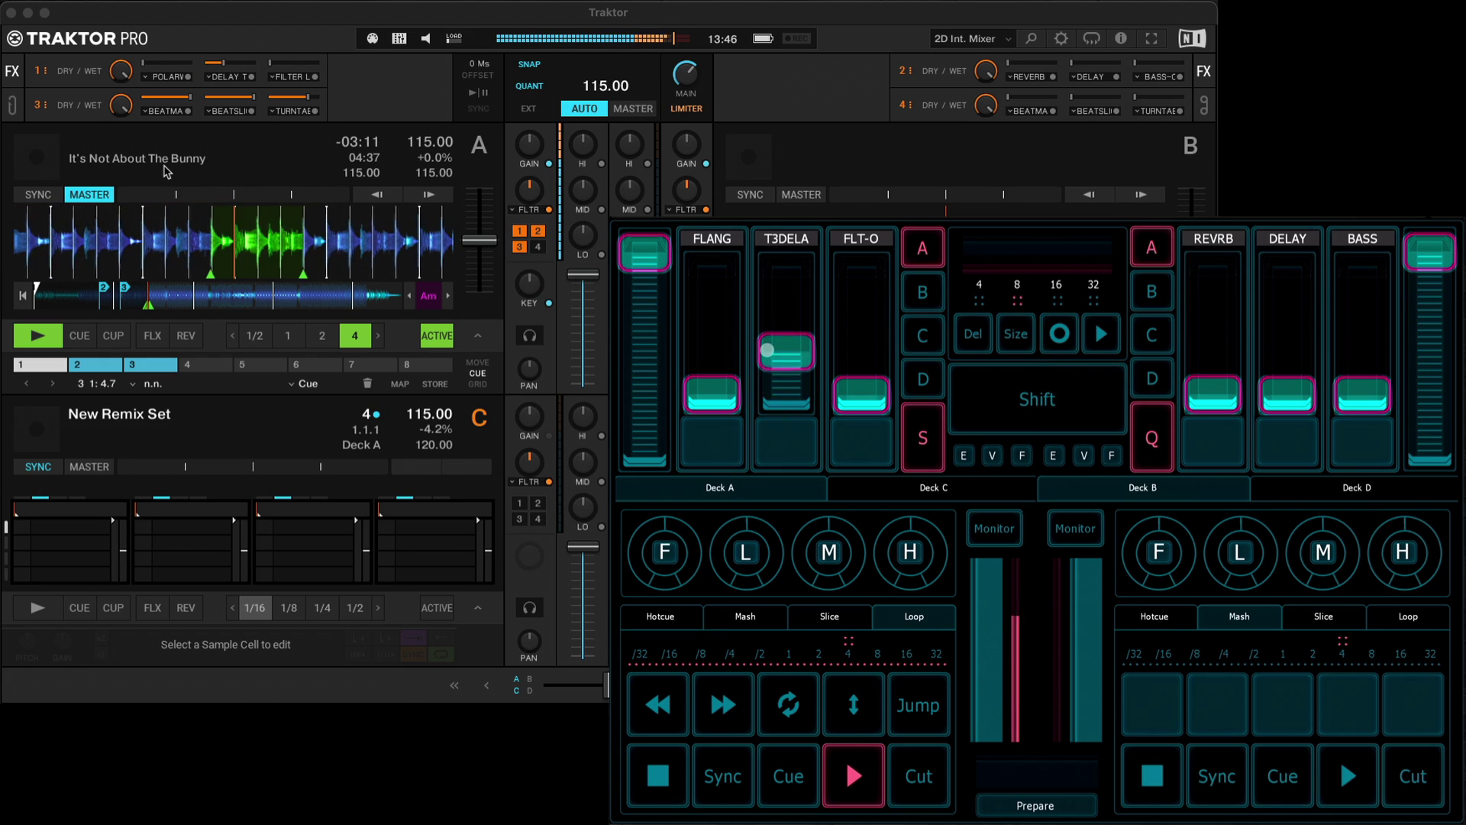
{"action": "left_click", "coordinate": [785, 451]}
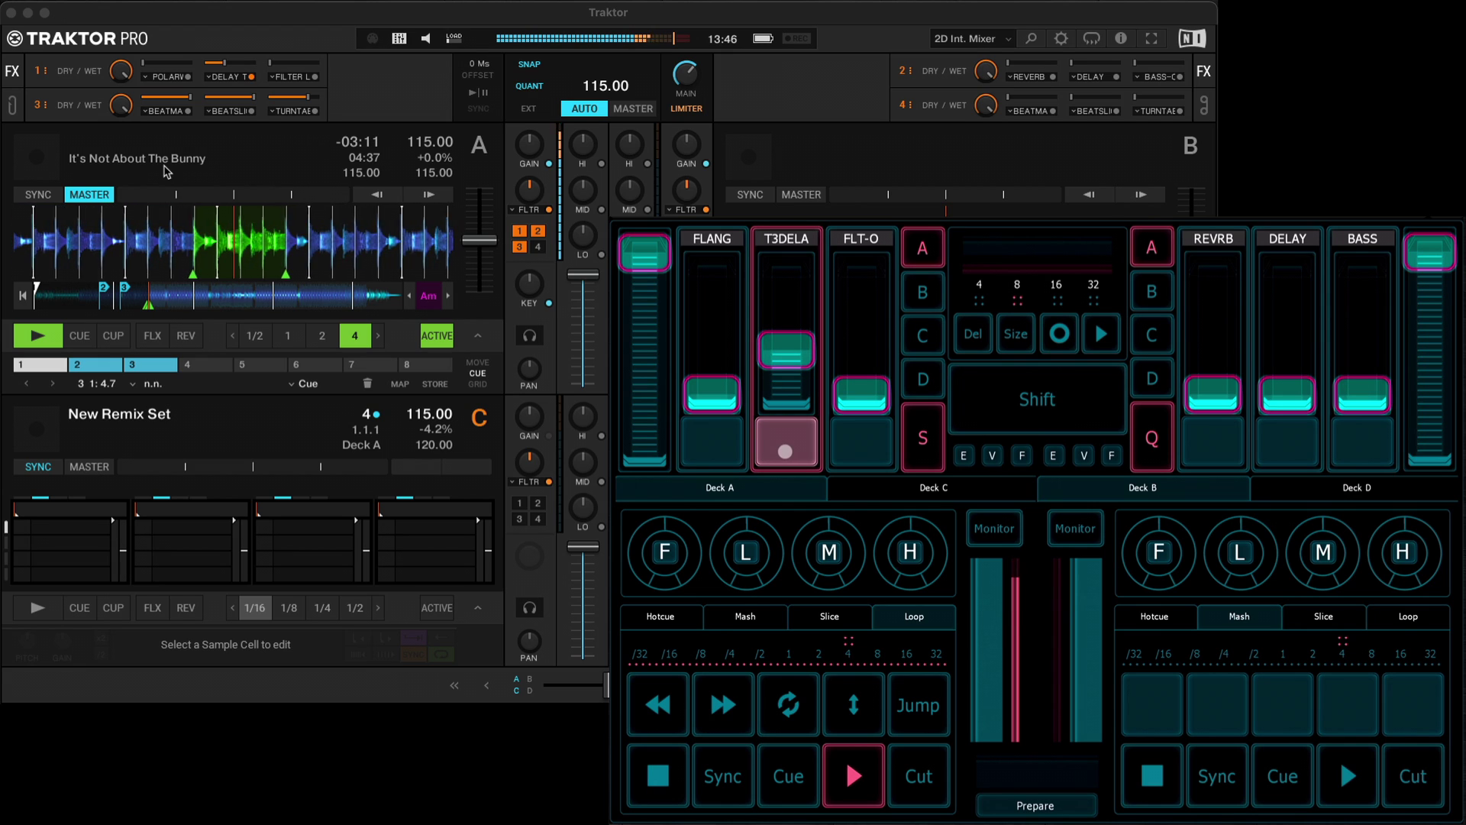
{"action": "left_click", "coordinate": [933, 487]}
{"action": "left_click", "coordinate": [719, 487]}
{"action": "left_click", "coordinate": [861, 441]}
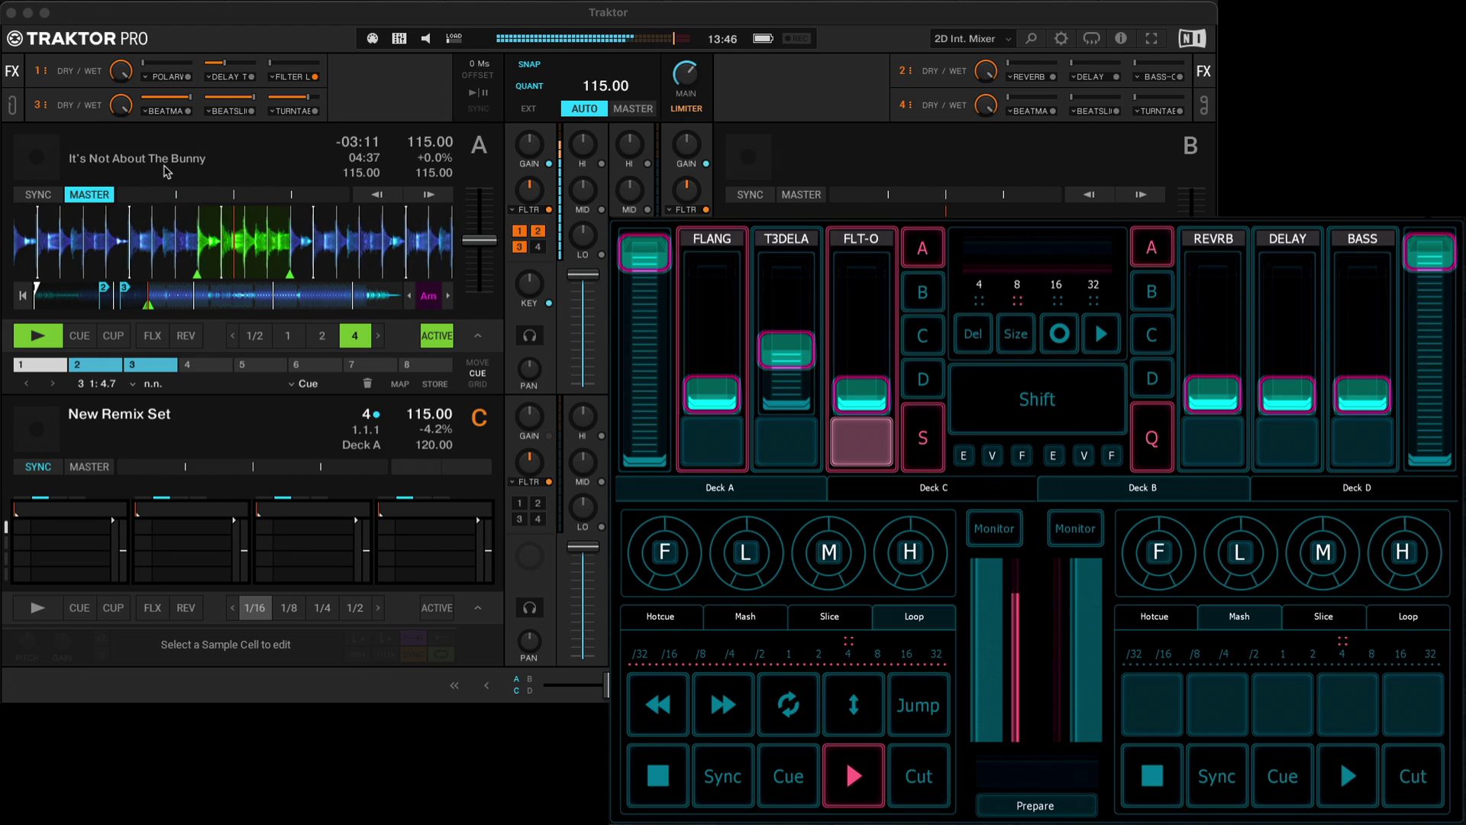
{"action": "left_click", "coordinate": [712, 441]}
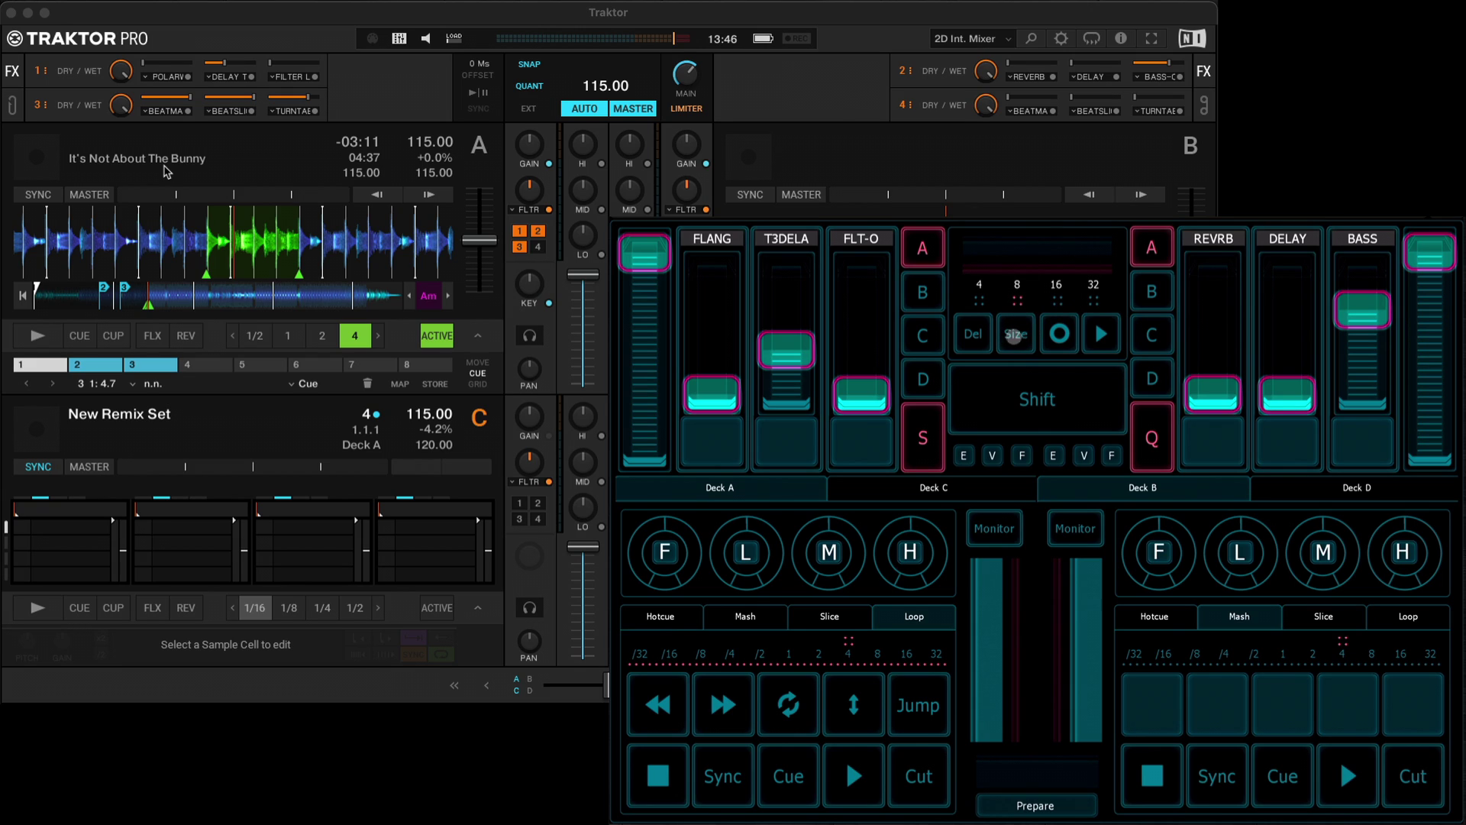
- Set the loop recorder length to 4, play it back, and turn its mix to full
{"action": "left_click", "coordinate": [1015, 334]}
{"action": "left_click", "coordinate": [1015, 333]}
{"action": "left_click", "coordinate": [1099, 332]}
{"action": "left_click_drag", "start_coordinate": [997, 244], "coordinate": [936, 246]}
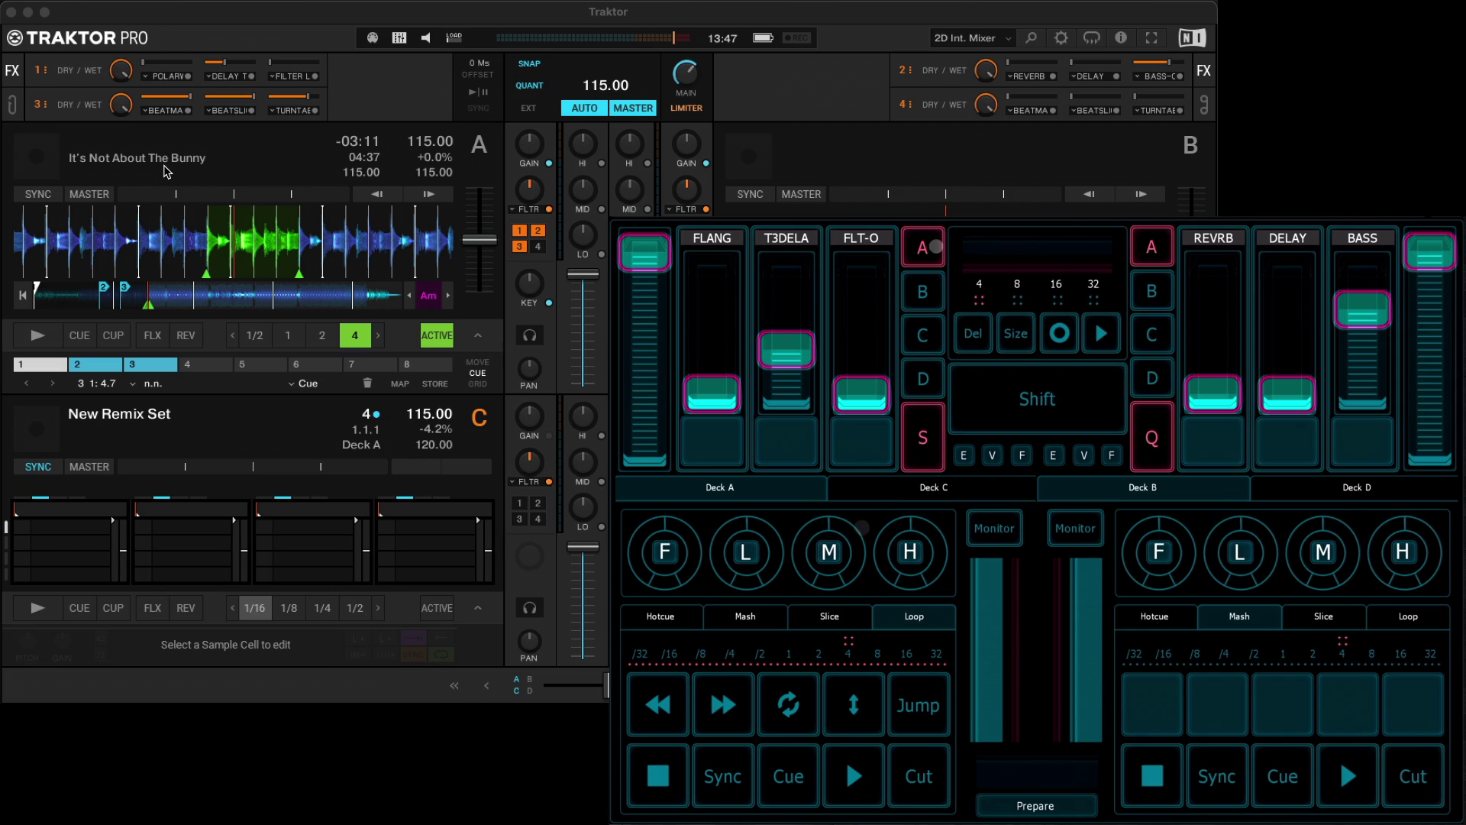
- Show the Deck C and Deck D remix controls and switch to the Perform page
{"action": "left_click", "coordinate": [887, 487]}
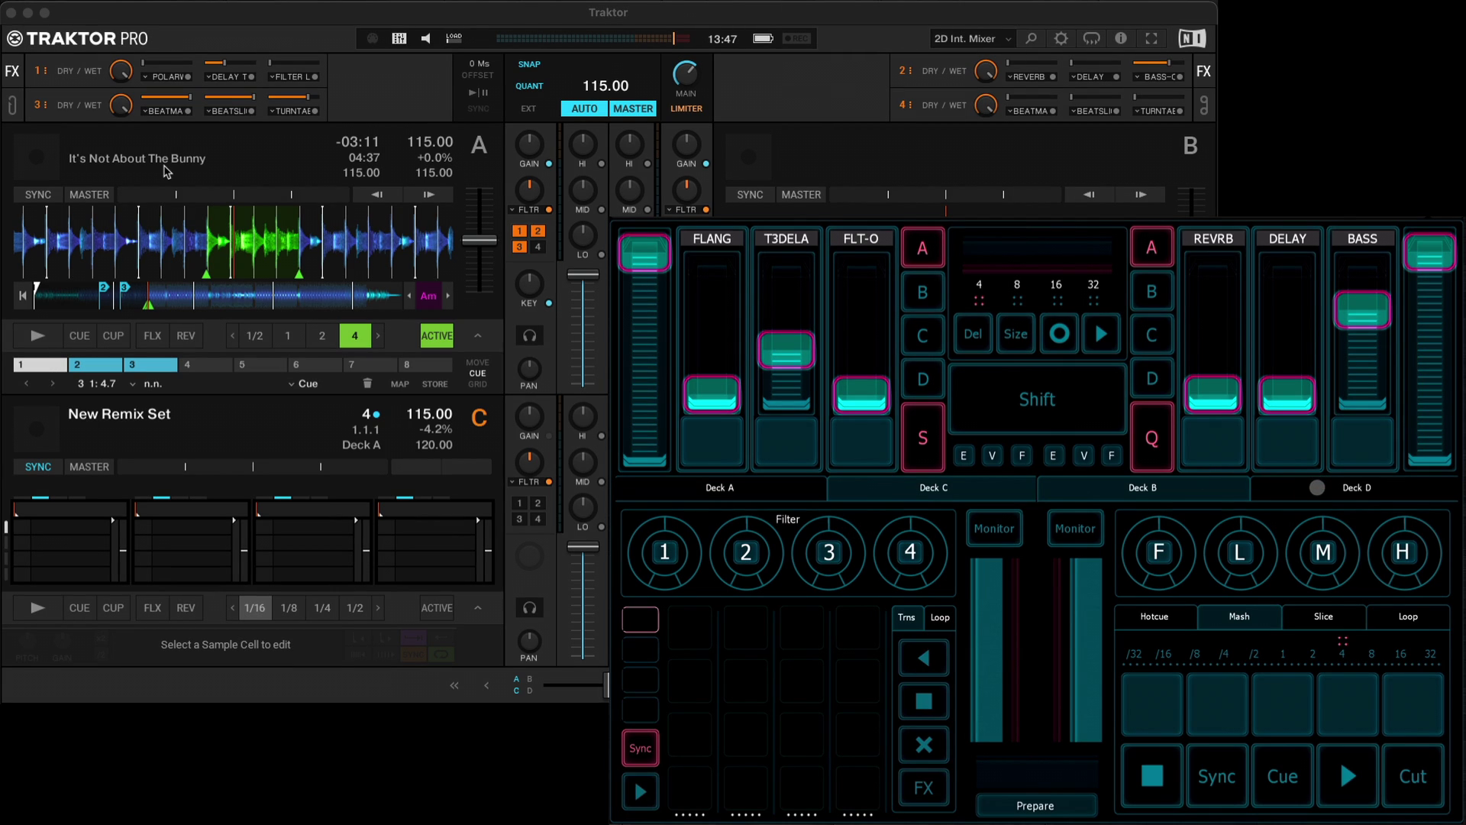
{"action": "left_click", "coordinate": [1317, 487]}
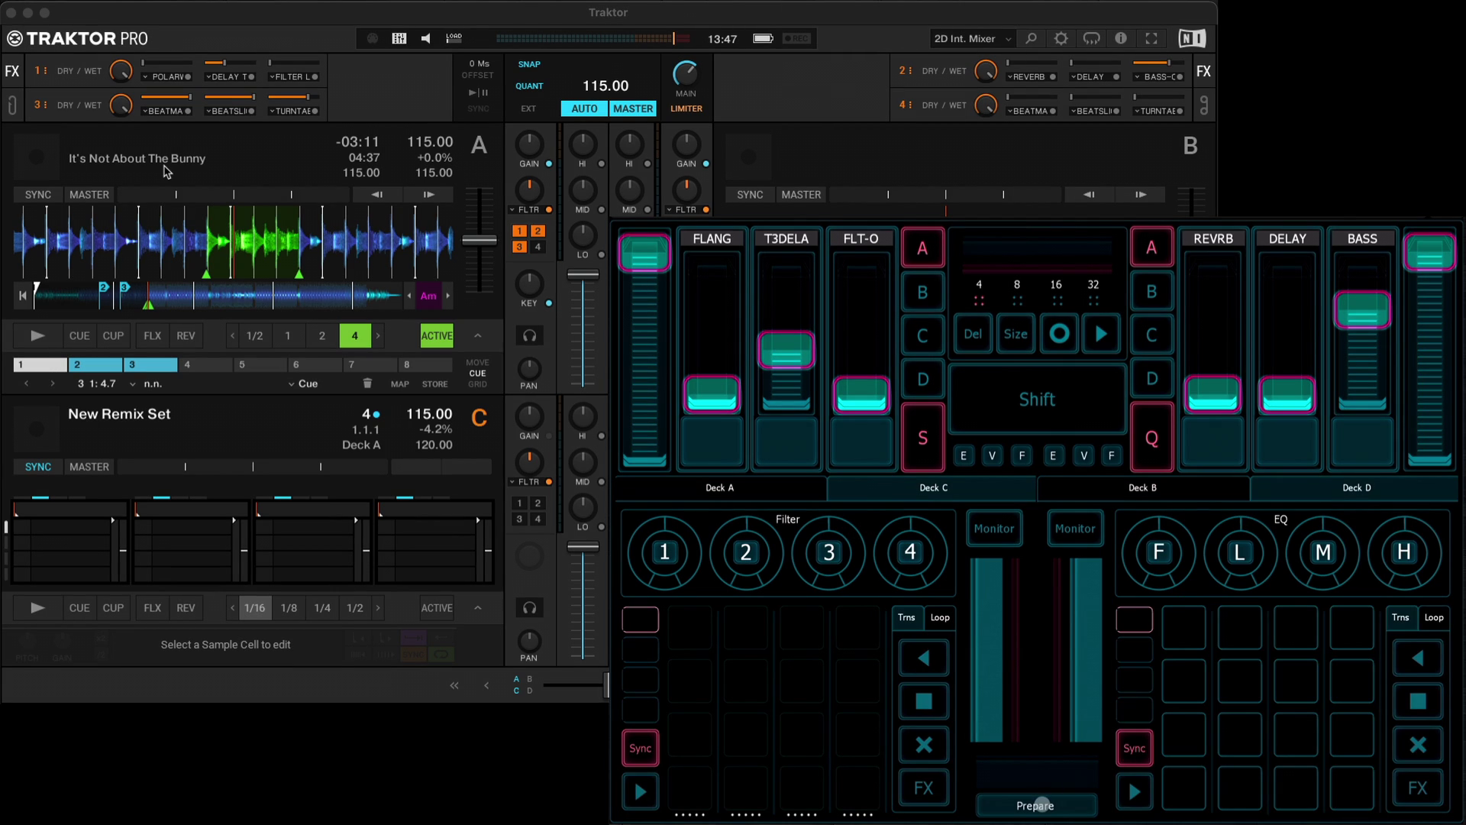
{"action": "left_click", "coordinate": [1035, 805]}
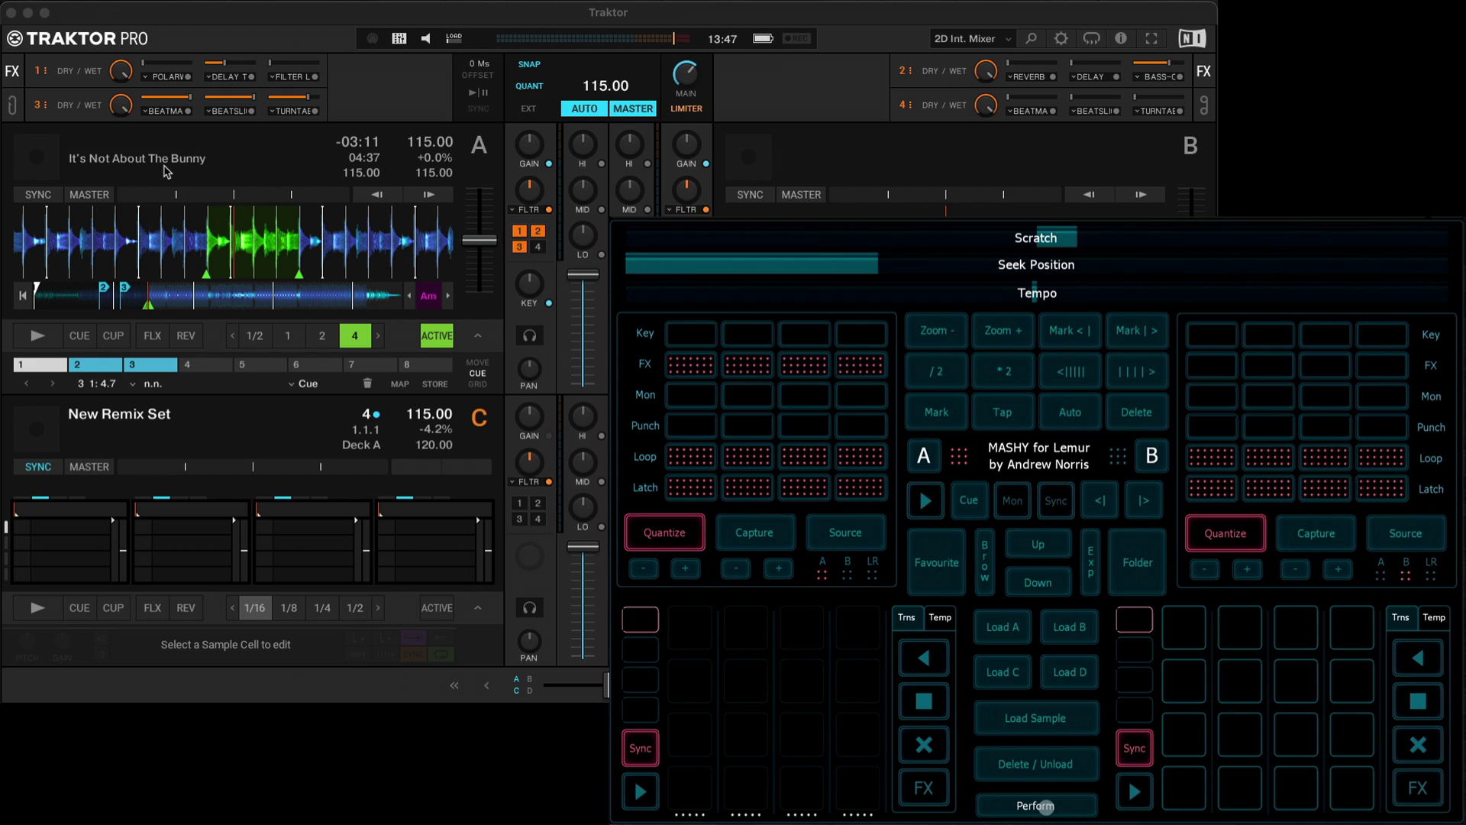
- Enlarge Traktor's browser with Ctrl+Tab and step through favourites toward All Remix Sets
{"action": "key", "text": "ctrl+Tab"}
{"action": "left_click", "coordinate": [936, 562]}
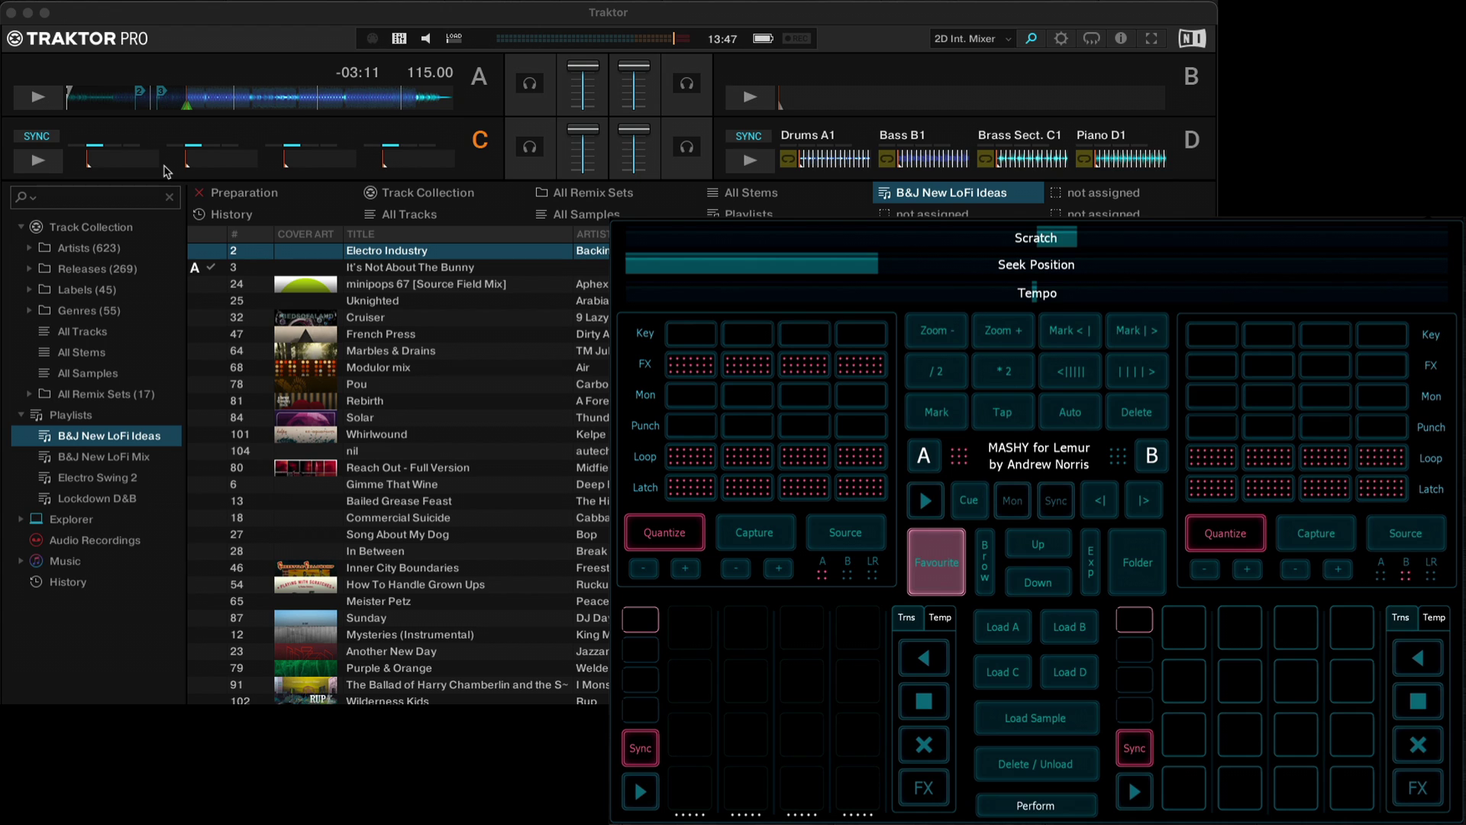
{"action": "left_click", "coordinate": [1038, 581]}
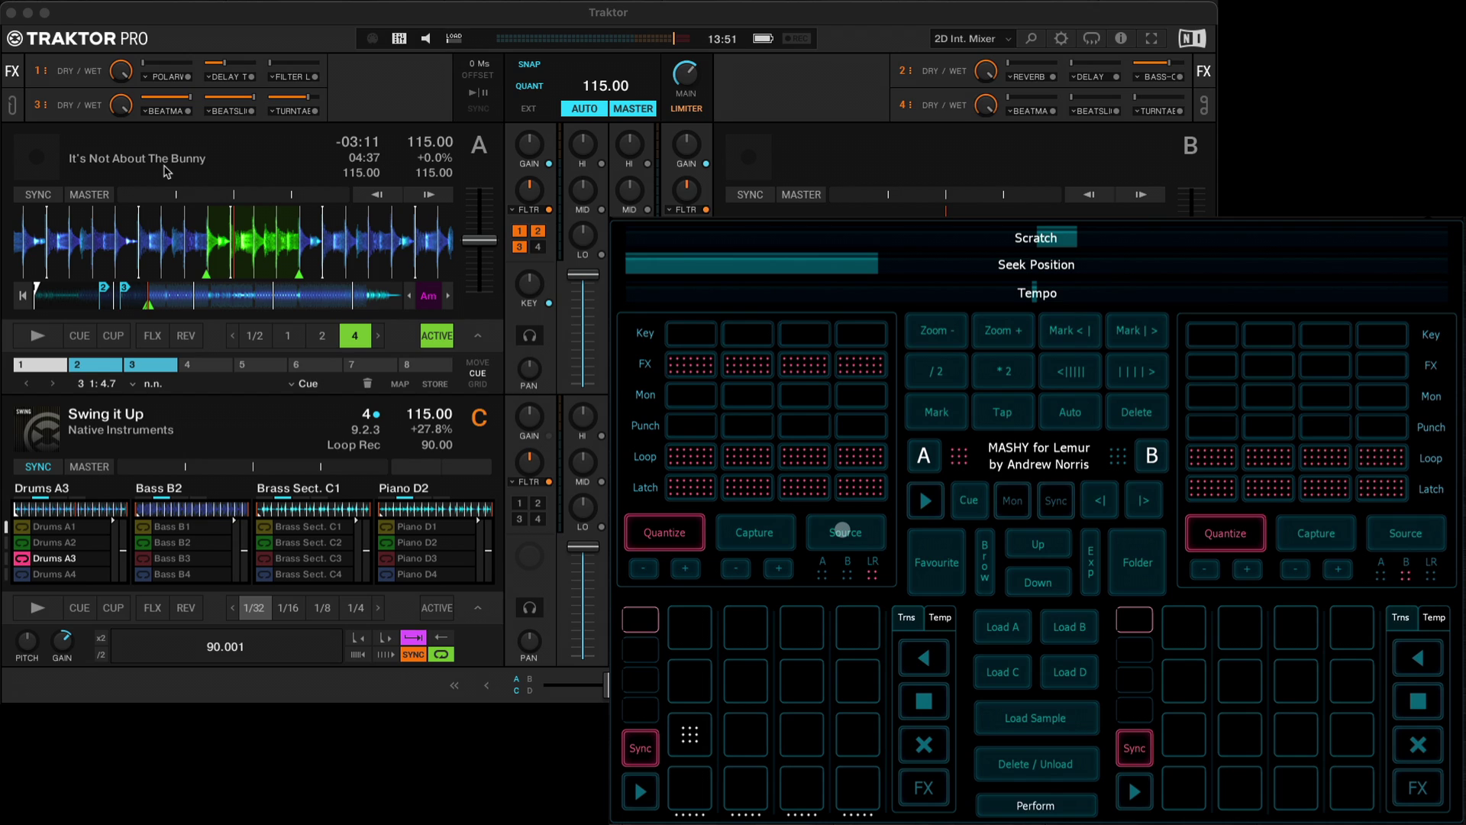
- Set Deck A's loop to 4 beats, capture it, then play Deck C and the Bass sample
{"action": "left_click", "coordinate": [735, 568]}
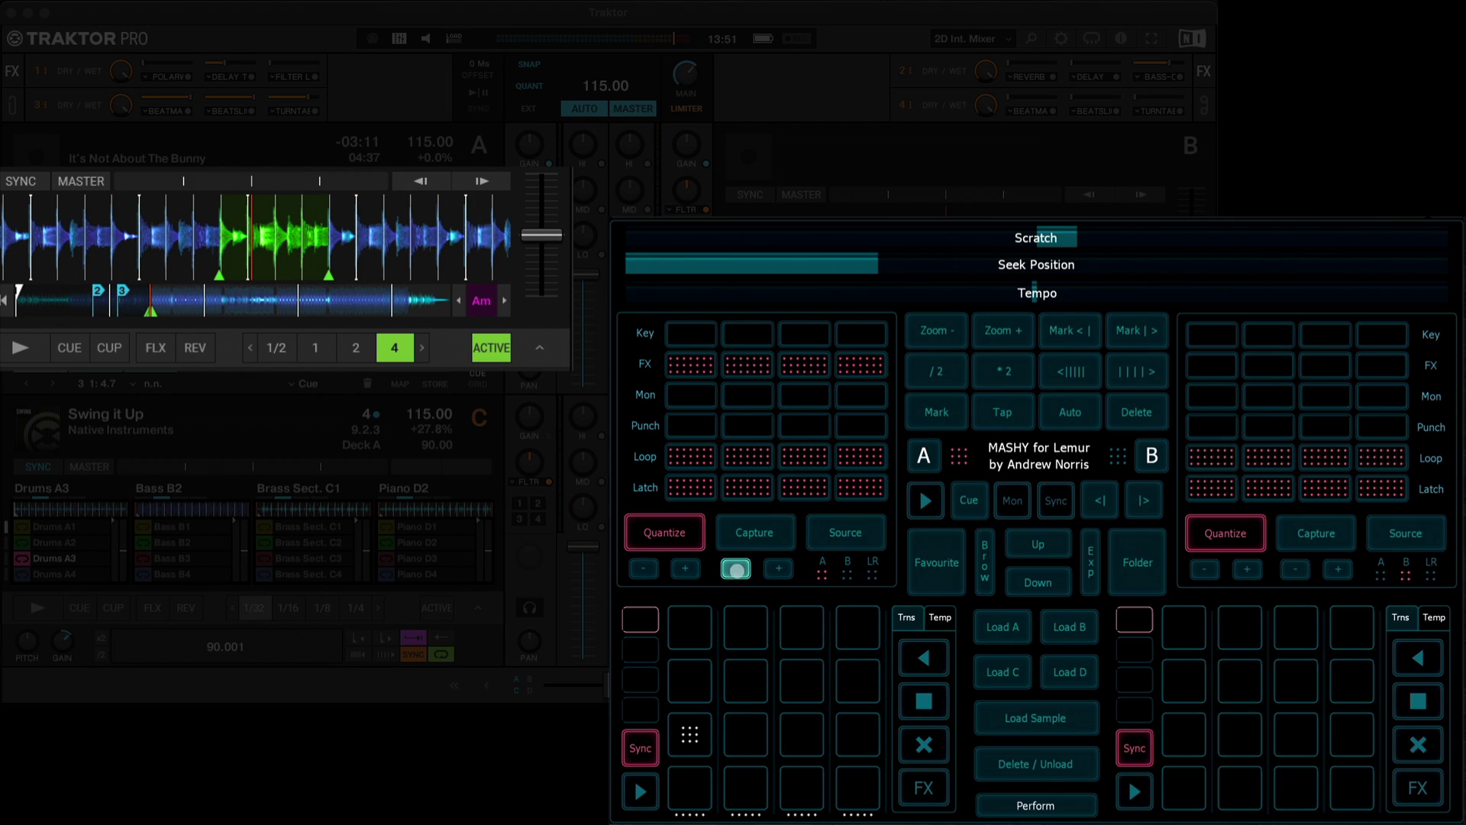
{"action": "left_click", "coordinate": [771, 570]}
{"action": "left_click", "coordinate": [771, 570]}
{"action": "left_click", "coordinate": [739, 569]}
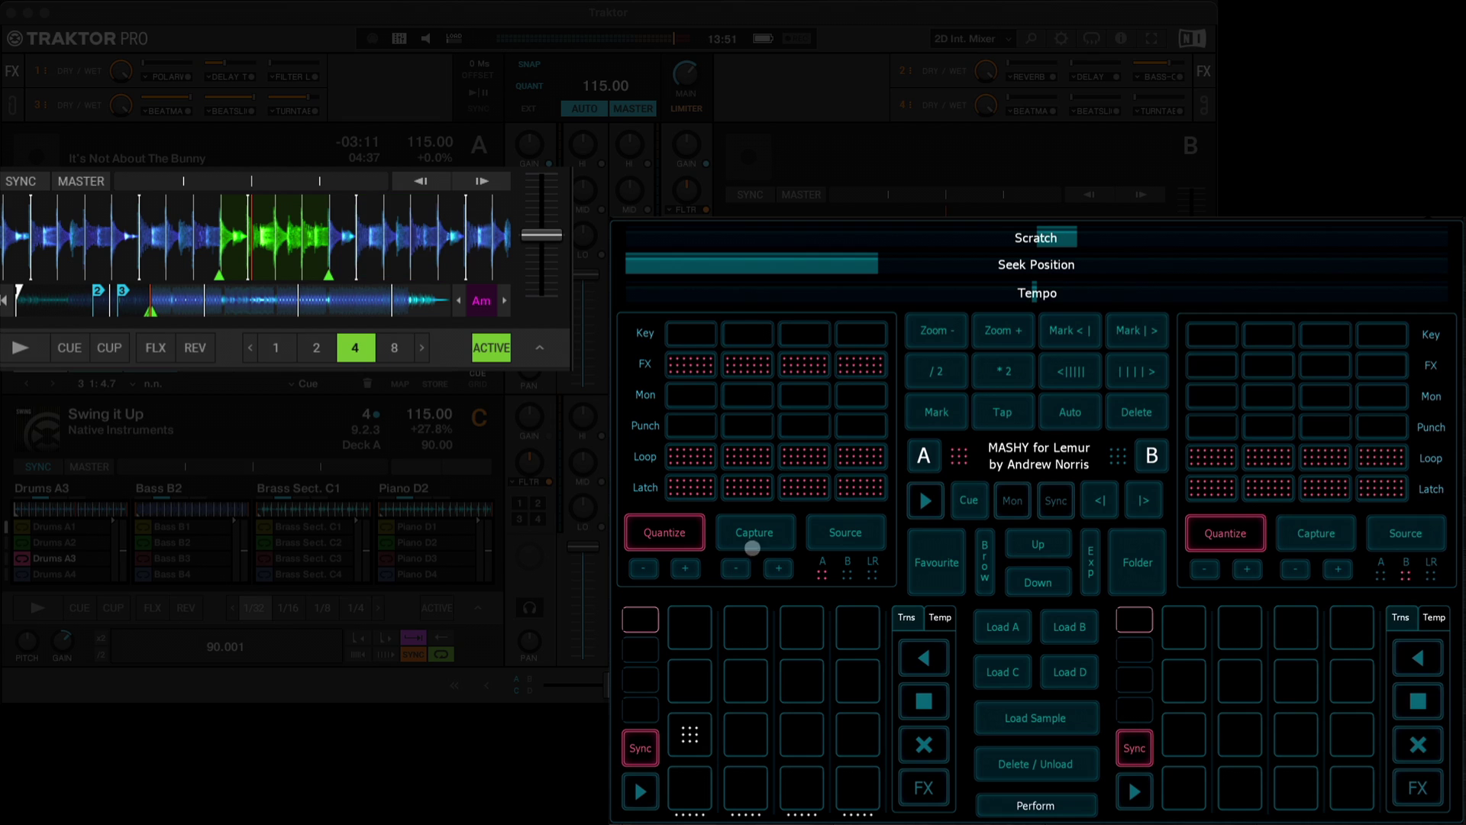
{"action": "left_click", "coordinate": [756, 529]}
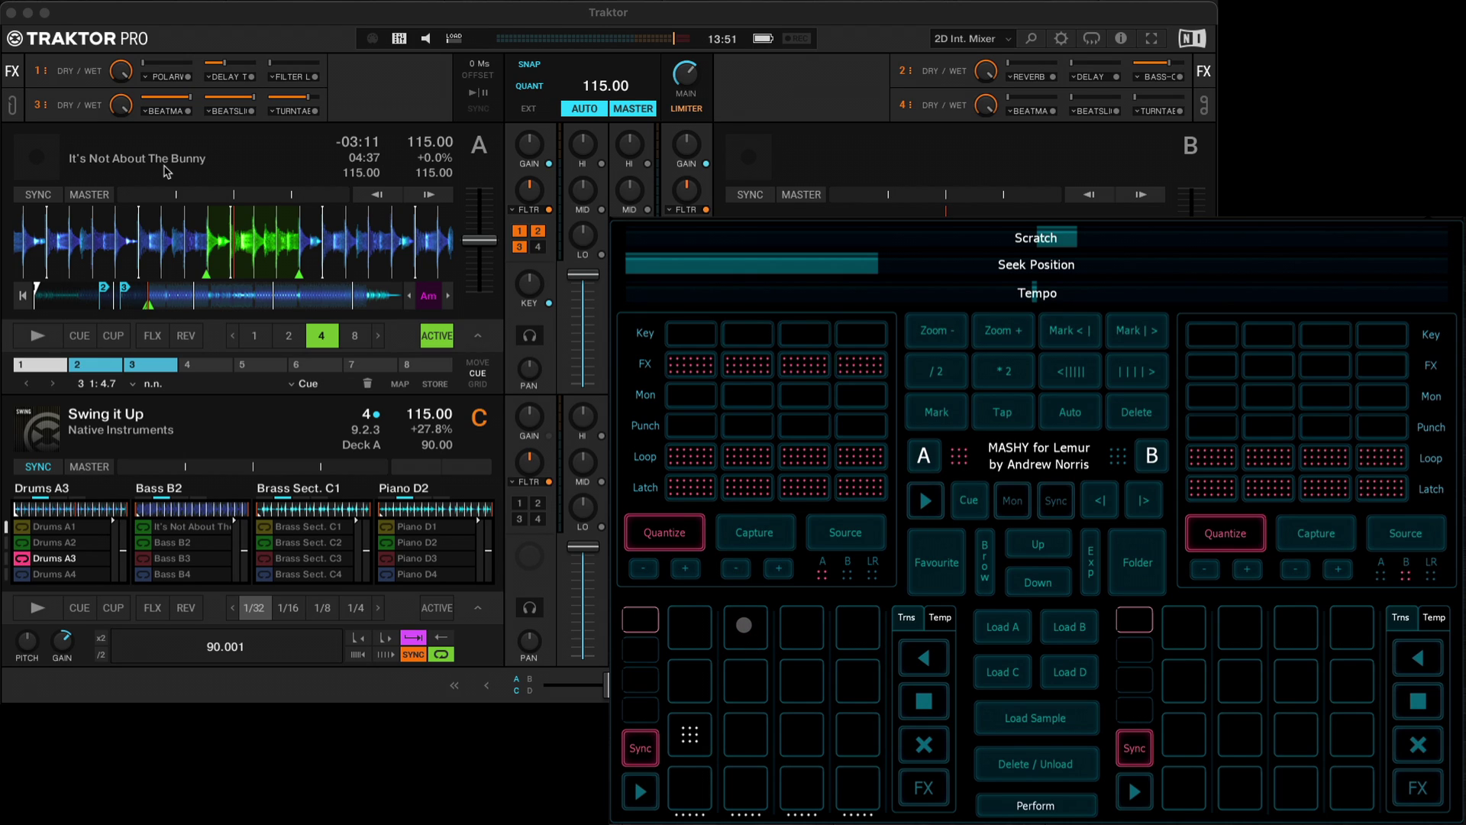
{"action": "left_click", "coordinate": [640, 791]}
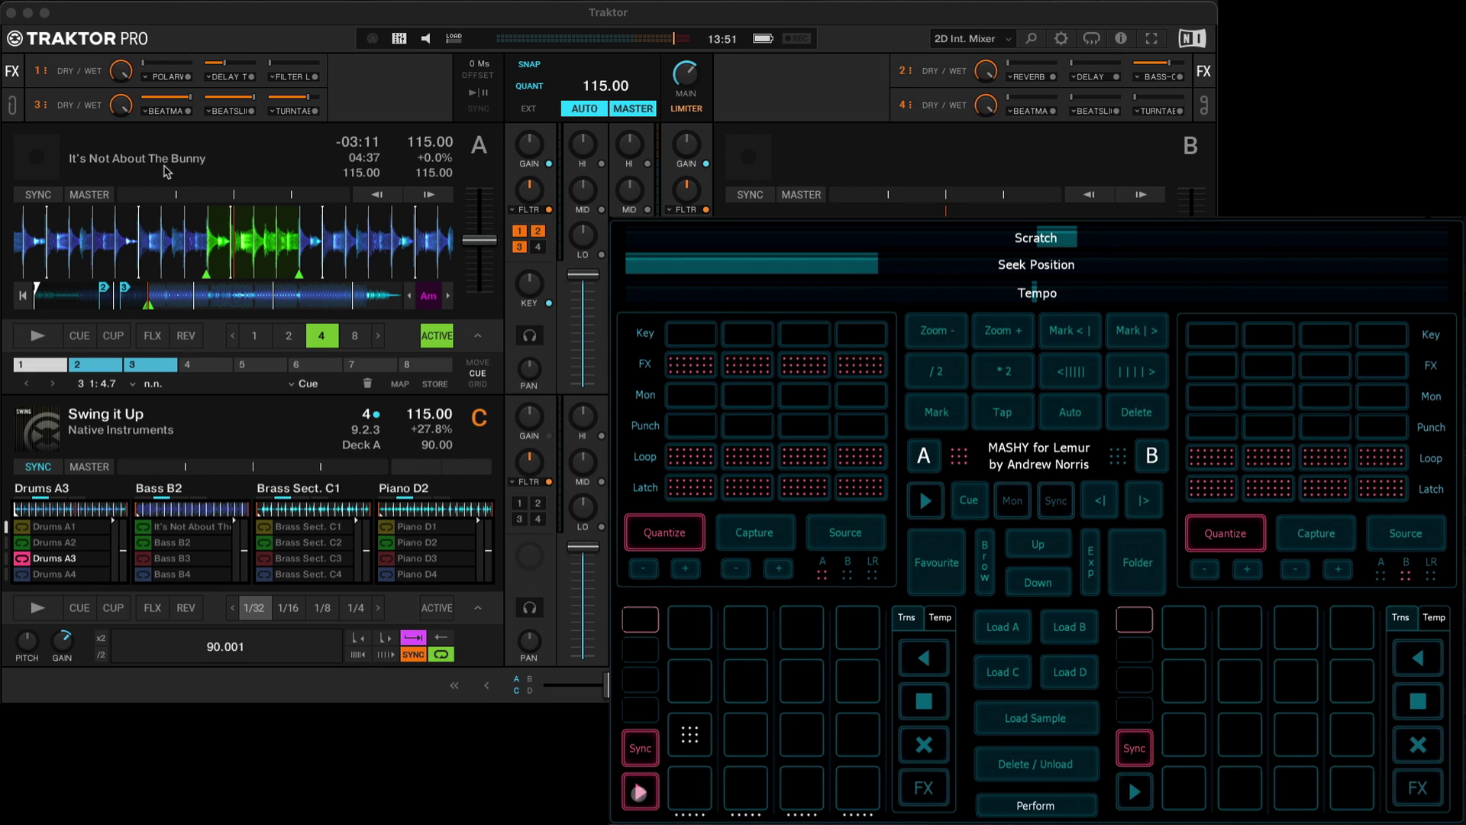
{"action": "left_click", "coordinate": [735, 626]}
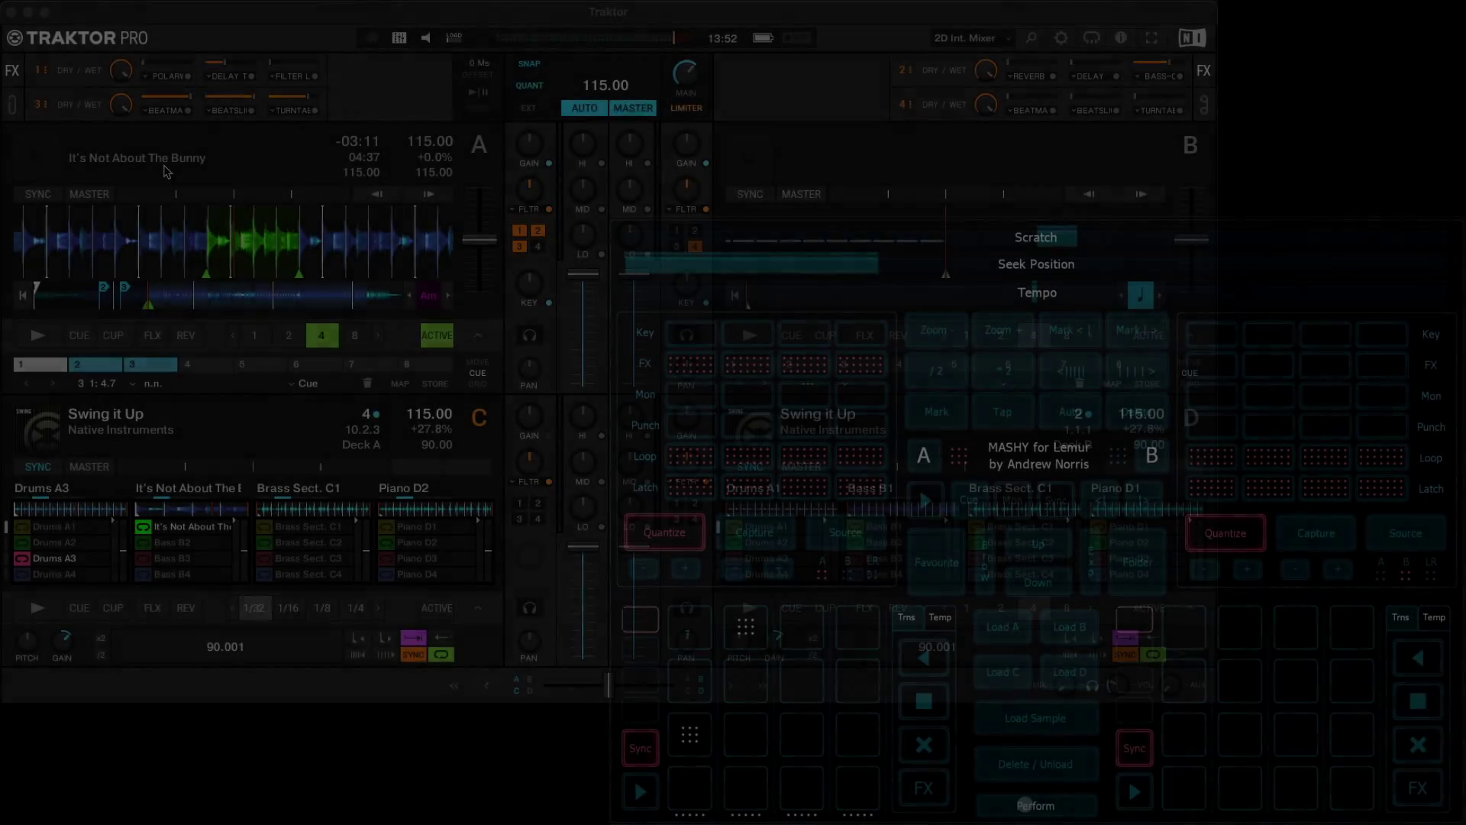
- On the Prepare page, sweep Deck C slot 1's filter up, then reset slots 1 and 2 to neutral
{"action": "left_click", "coordinate": [1024, 804]}
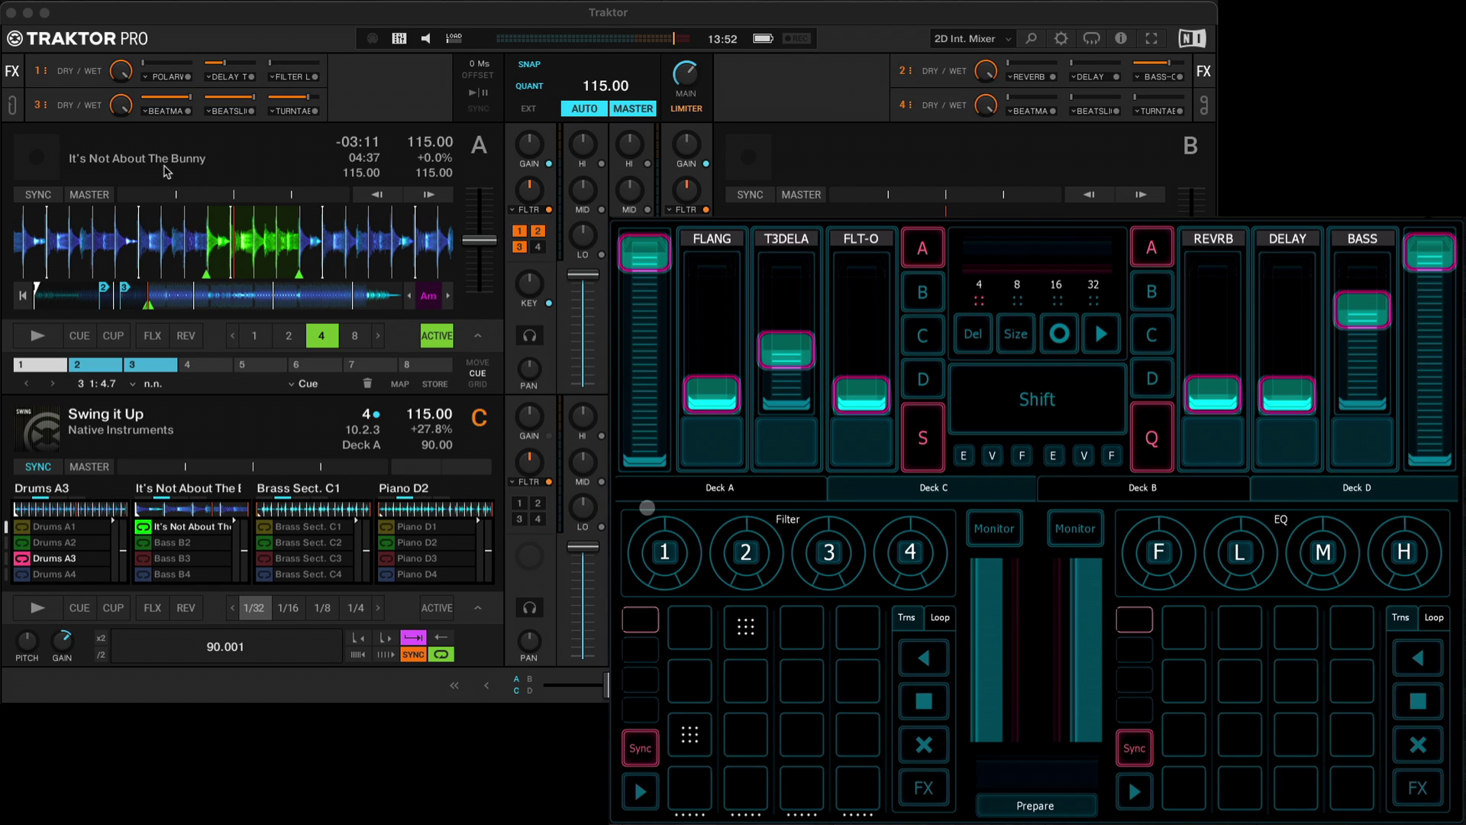
{"action": "left_click_drag", "start_coordinate": [647, 507], "coordinate": [742, 555]}
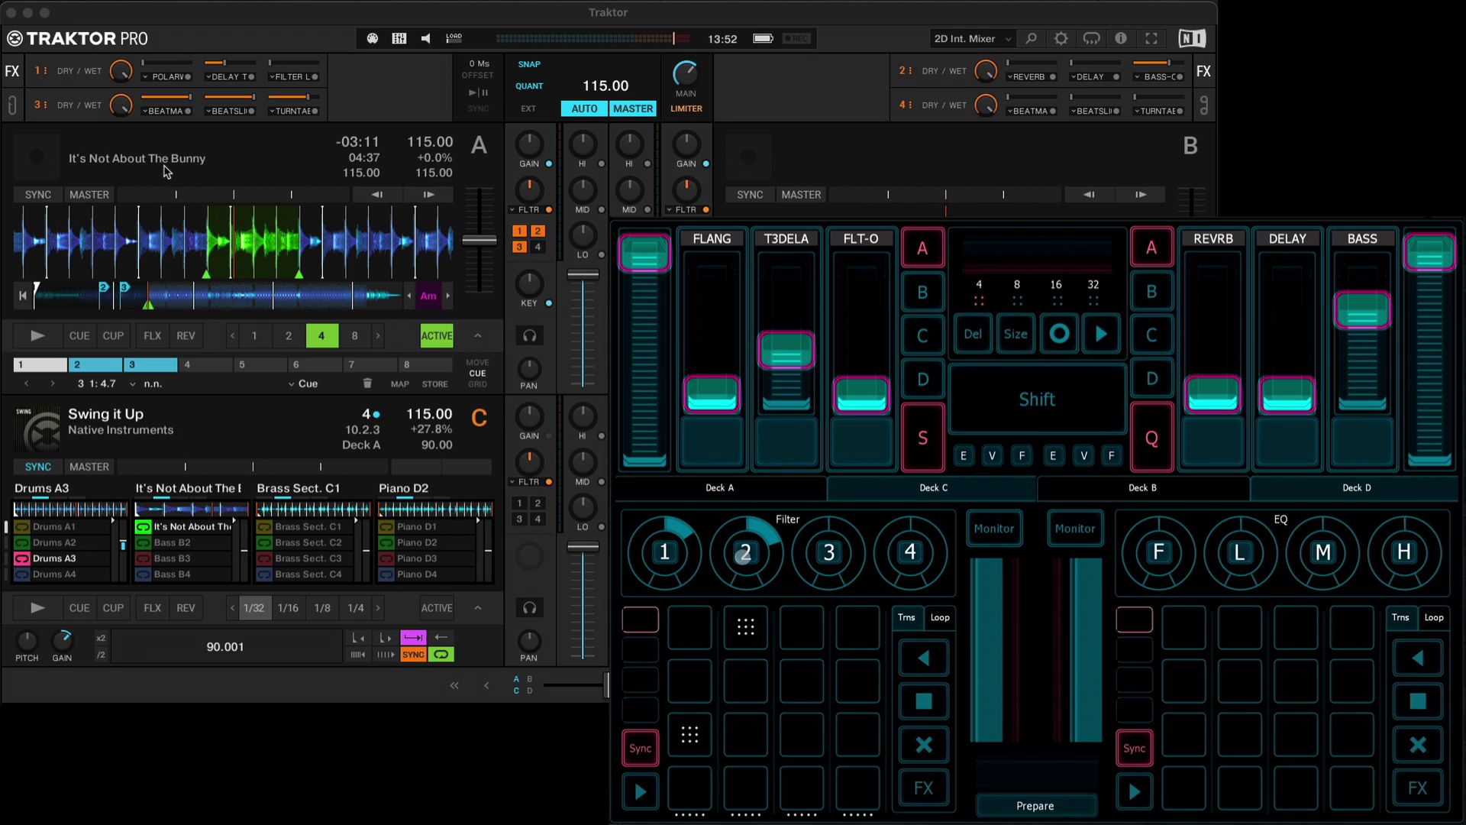
{"action": "left_click", "coordinate": [742, 555]}
{"action": "left_click", "coordinate": [663, 551]}
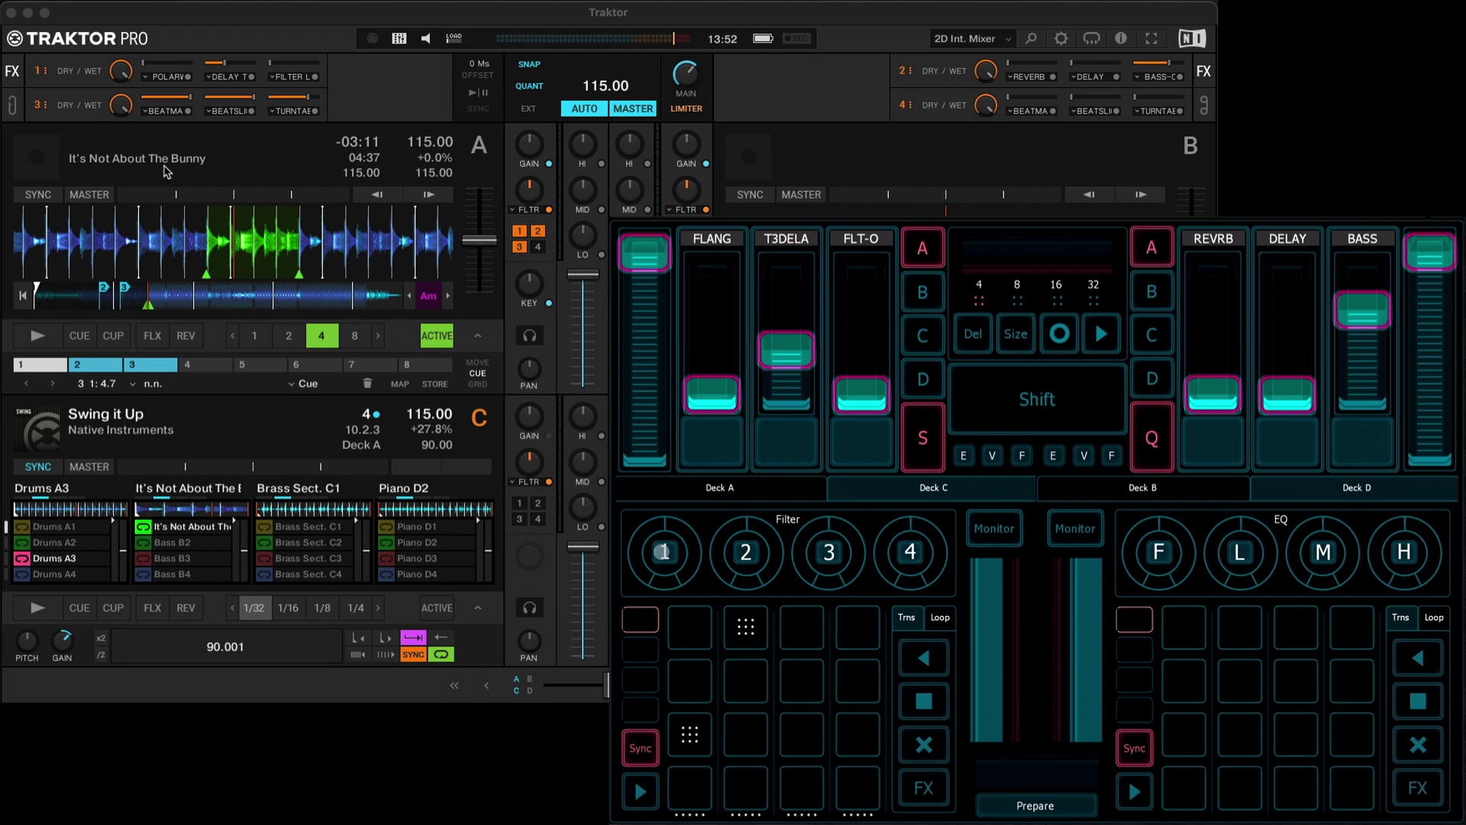
- Switch Deck C's knobs to slot volumes, dip slot 1's volume, then restore it to full
{"action": "left_click_drag", "start_coordinate": [941, 455], "coordinate": [975, 454]}
{"action": "left_click", "coordinate": [992, 455]}
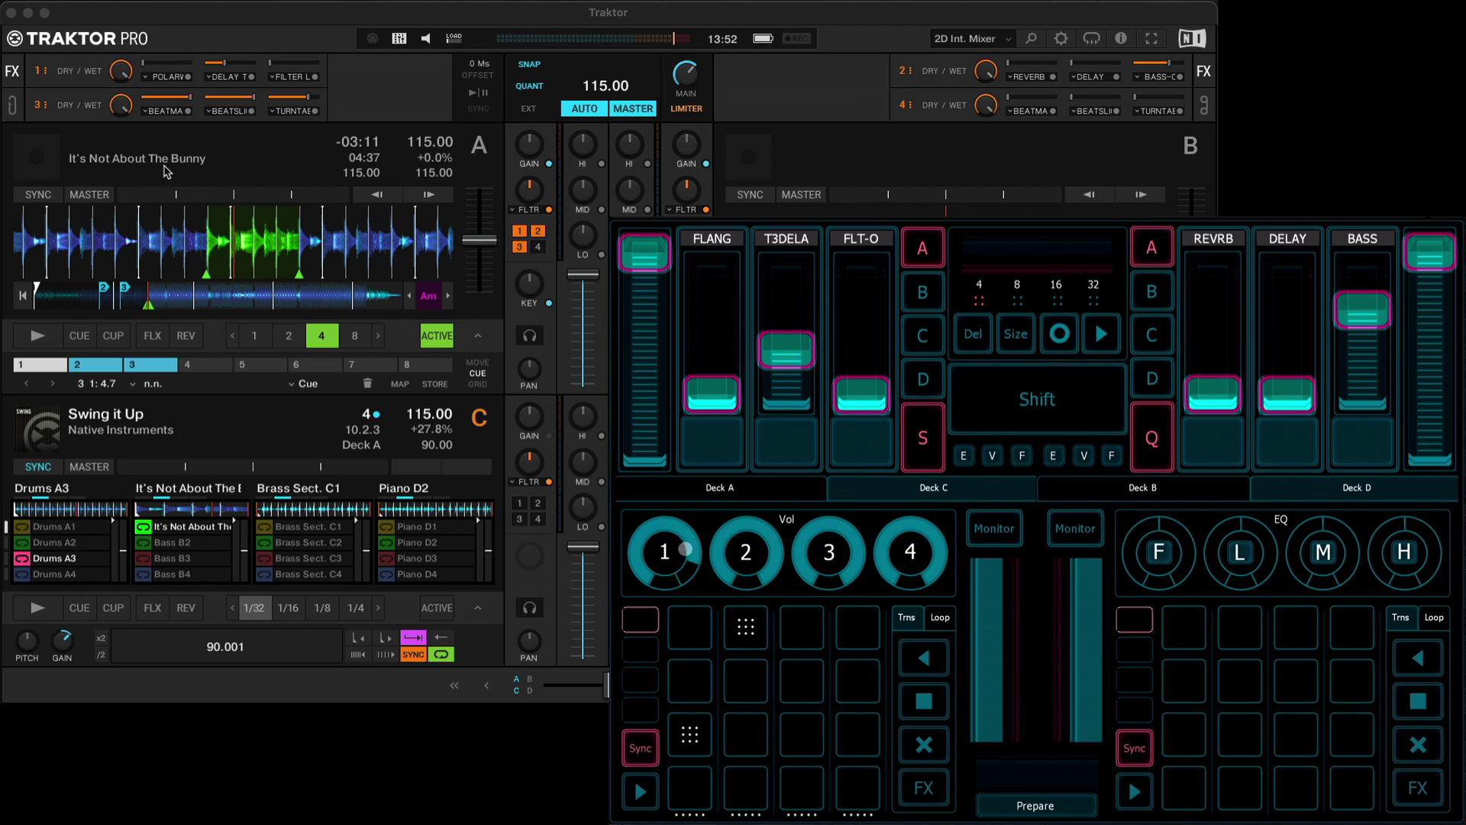
{"action": "left_click_drag", "start_coordinate": [685, 548], "coordinate": [711, 622]}
{"action": "left_click", "coordinate": [1022, 456]}
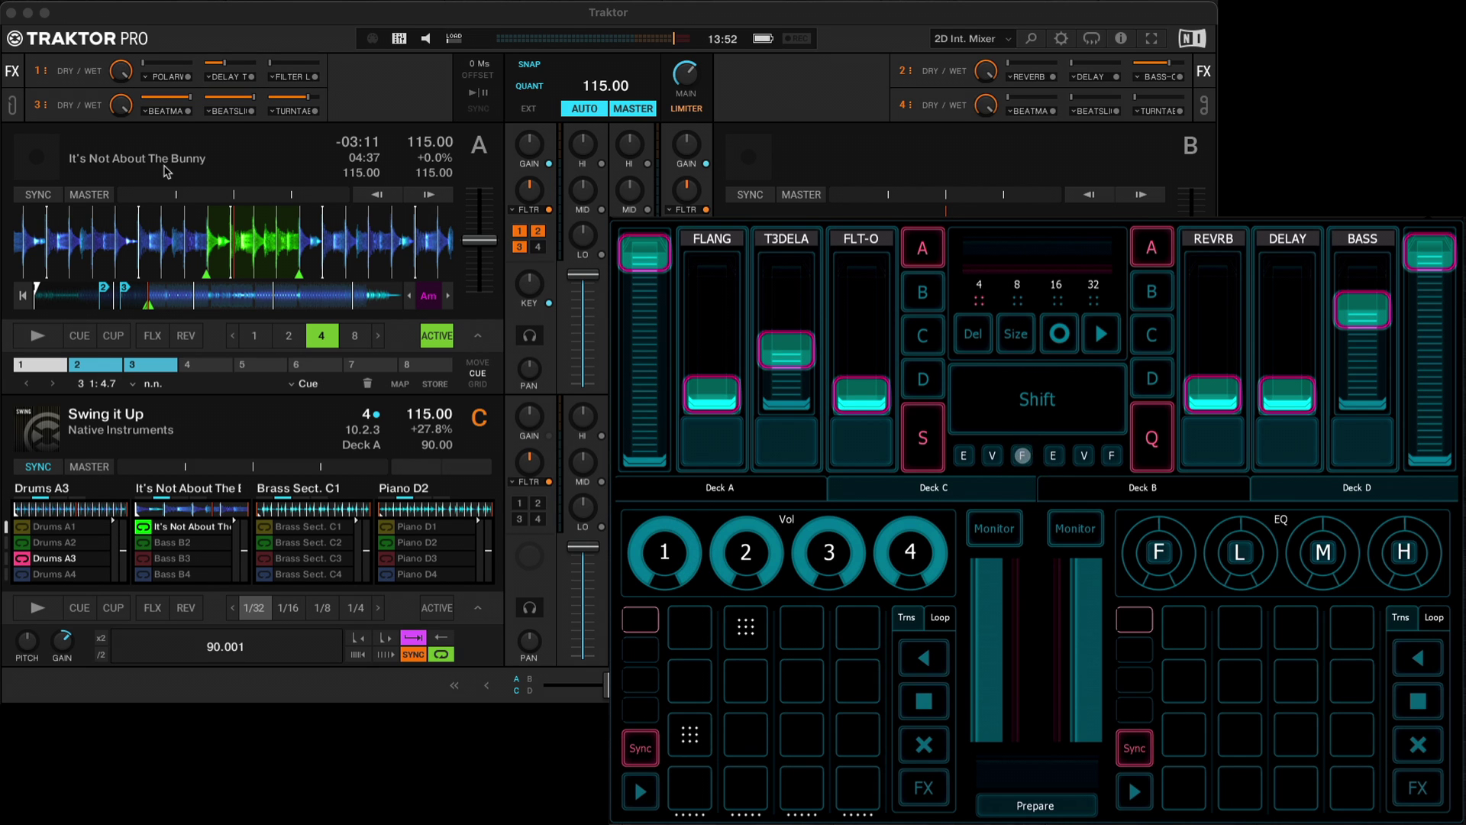